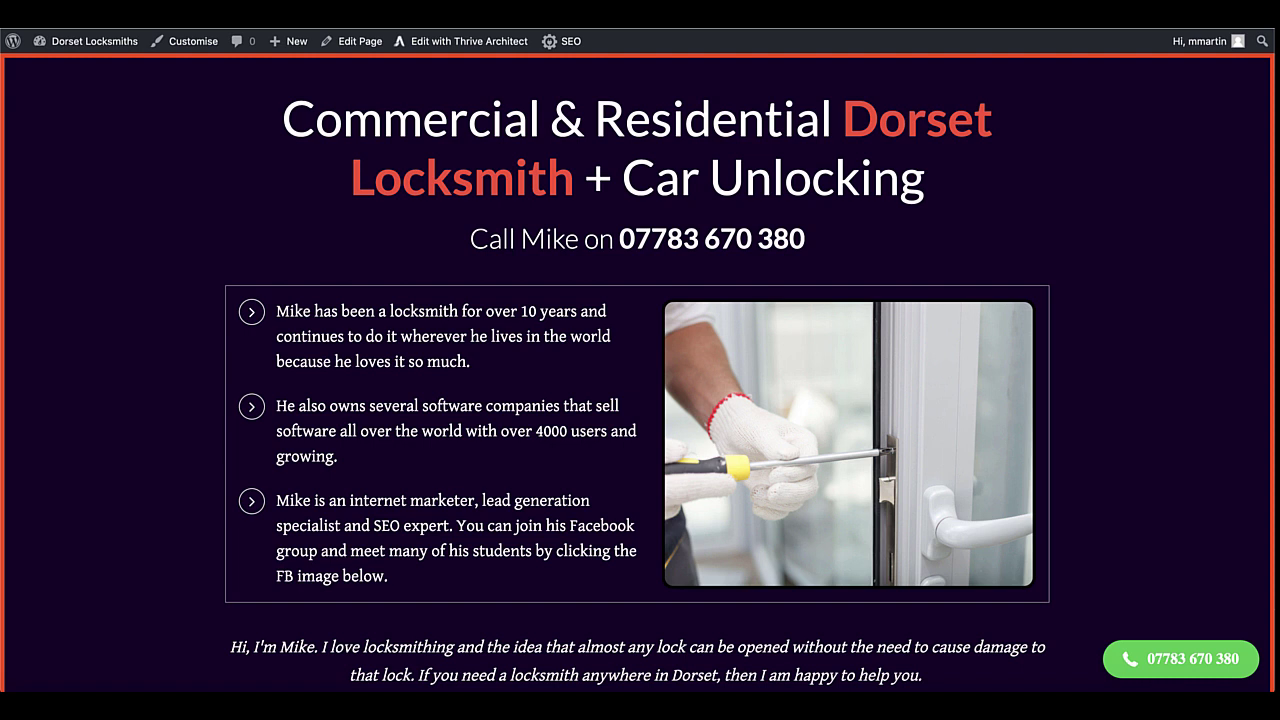
Glance over the Dorset Locksmiths home page, then switch to the Windows desktop running GoogleQ&As
scroll(519, 396, "down", 10)
scroll(519, 396, "up", 10)
key("ctrl+Right")
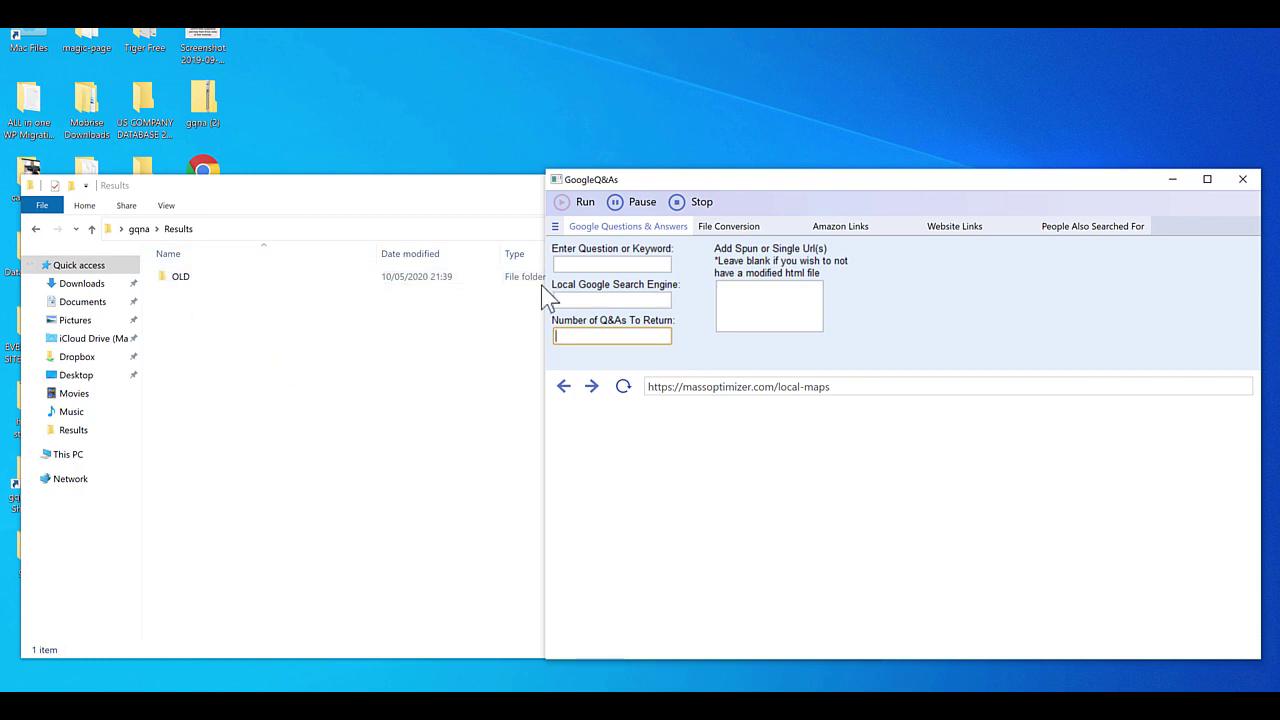
Enter 'Locksmith Near Me' as the keyword, google.co.uk as the search engine, and set the Q&A count
left_click(613, 264)
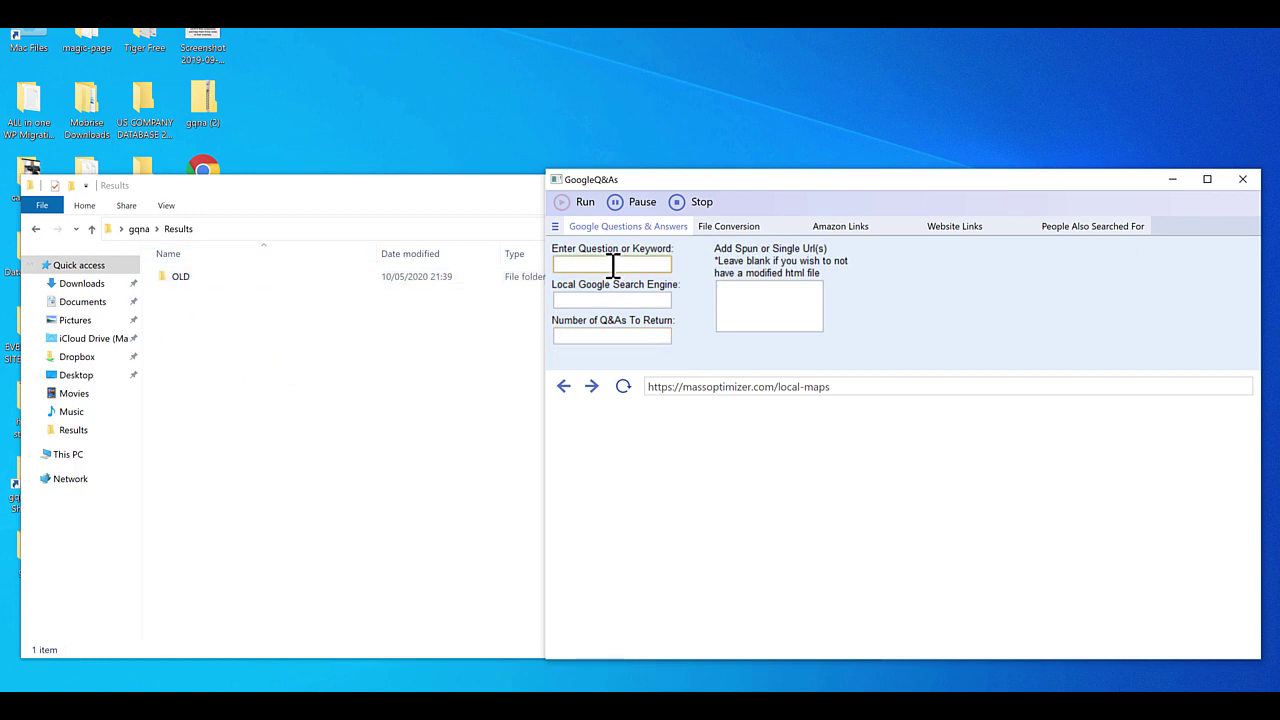
type("Locksmith Near Me")
left_click(616, 303)
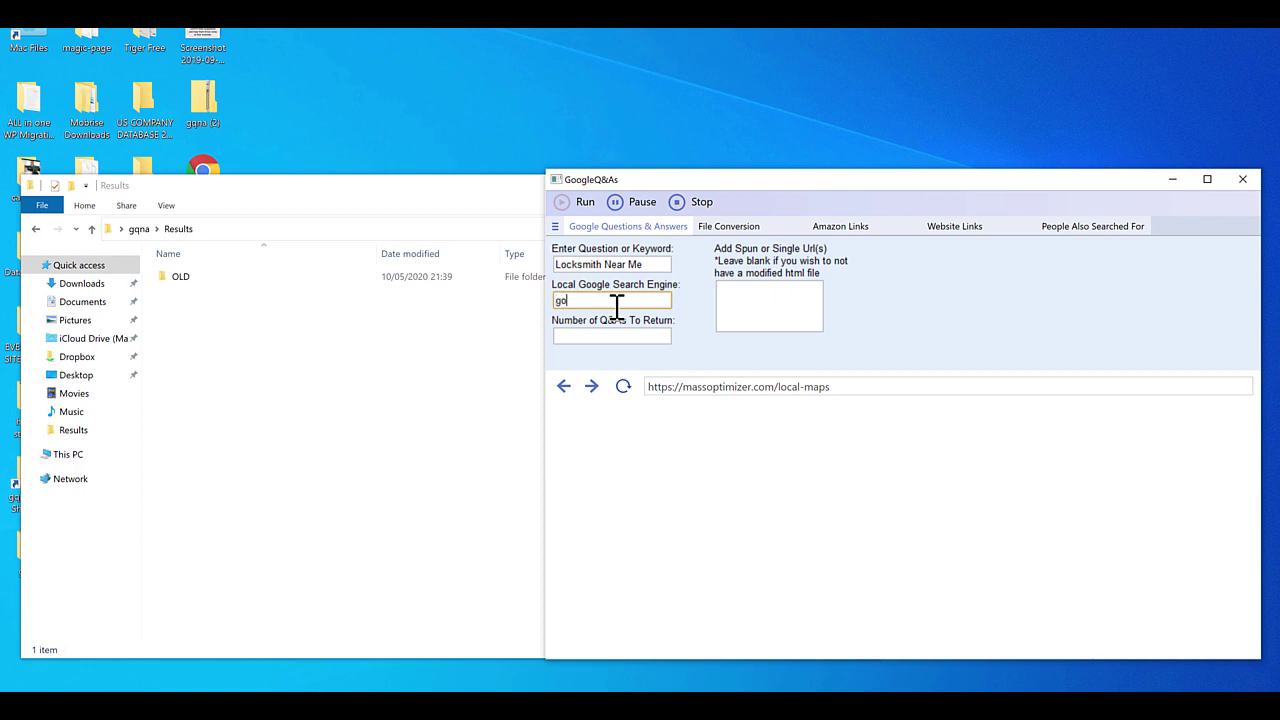
type("google.co.uk")
left_click(588, 336)
left_click(743, 300)
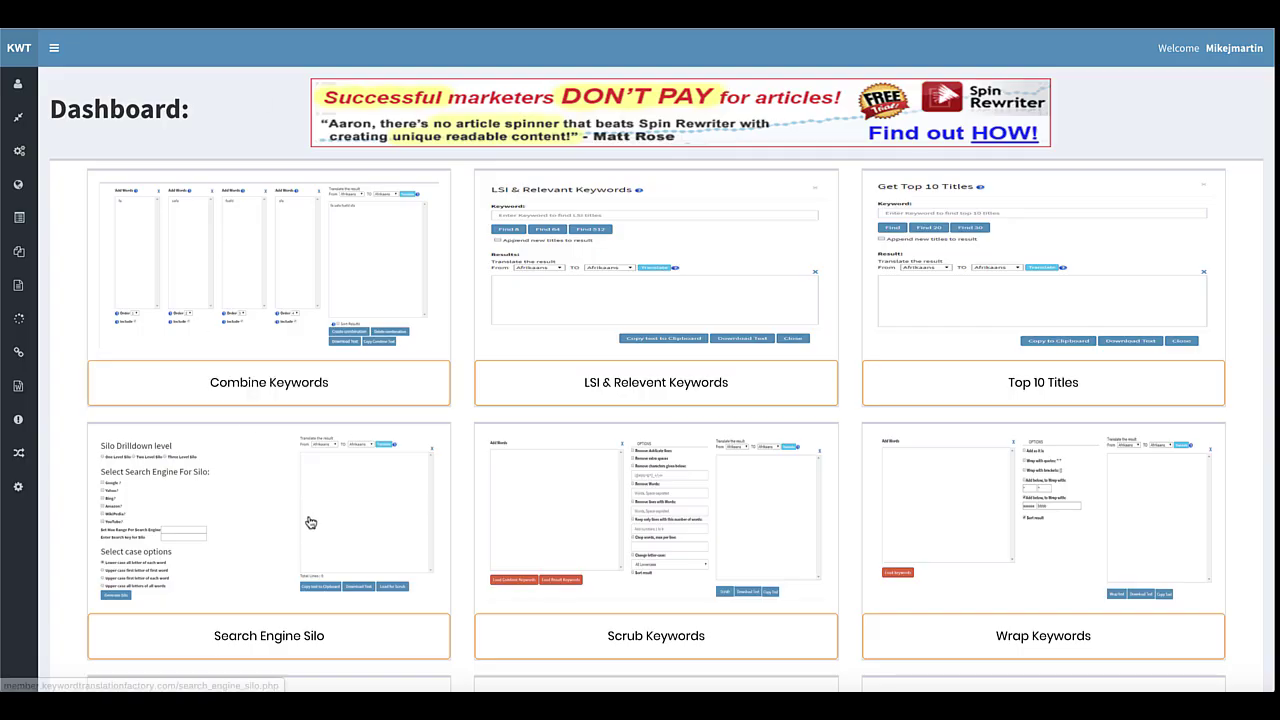
Paste the home page URL and the Weymouth page URL into Spintax Spinner
scroll(310, 522, "down", 5)
scroll(306, 540, "up", 1)
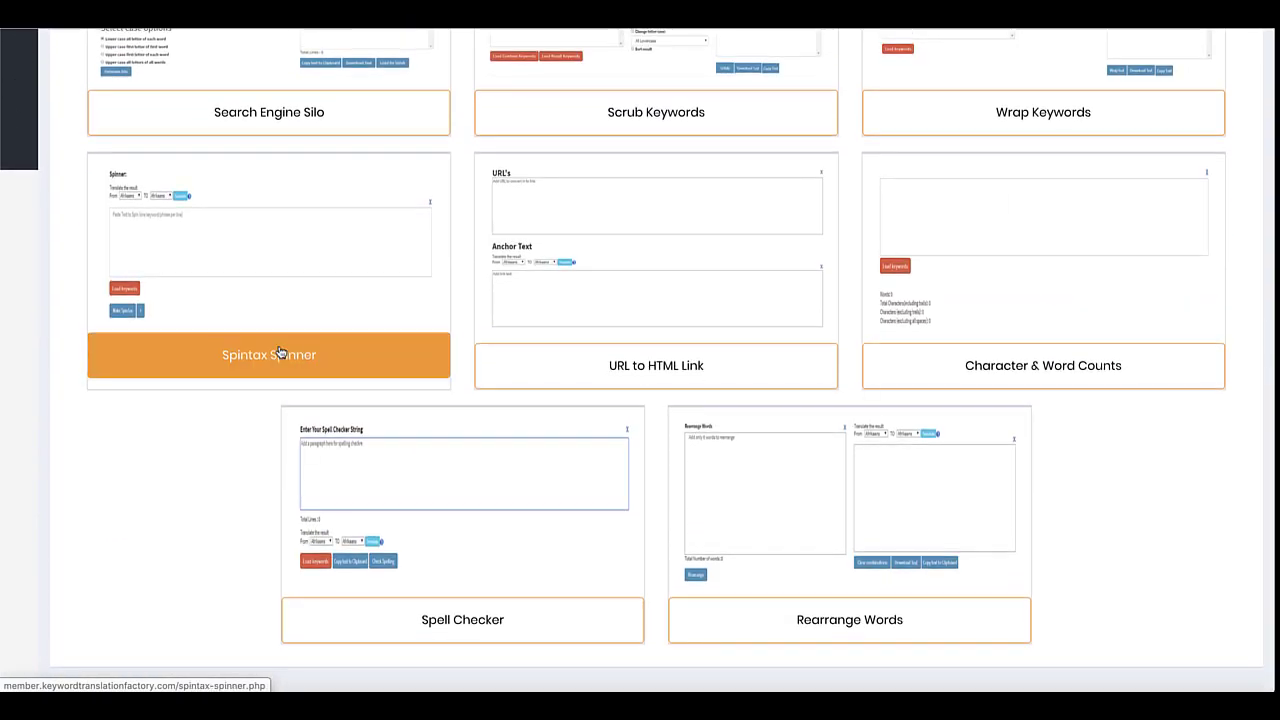
left_click(277, 372)
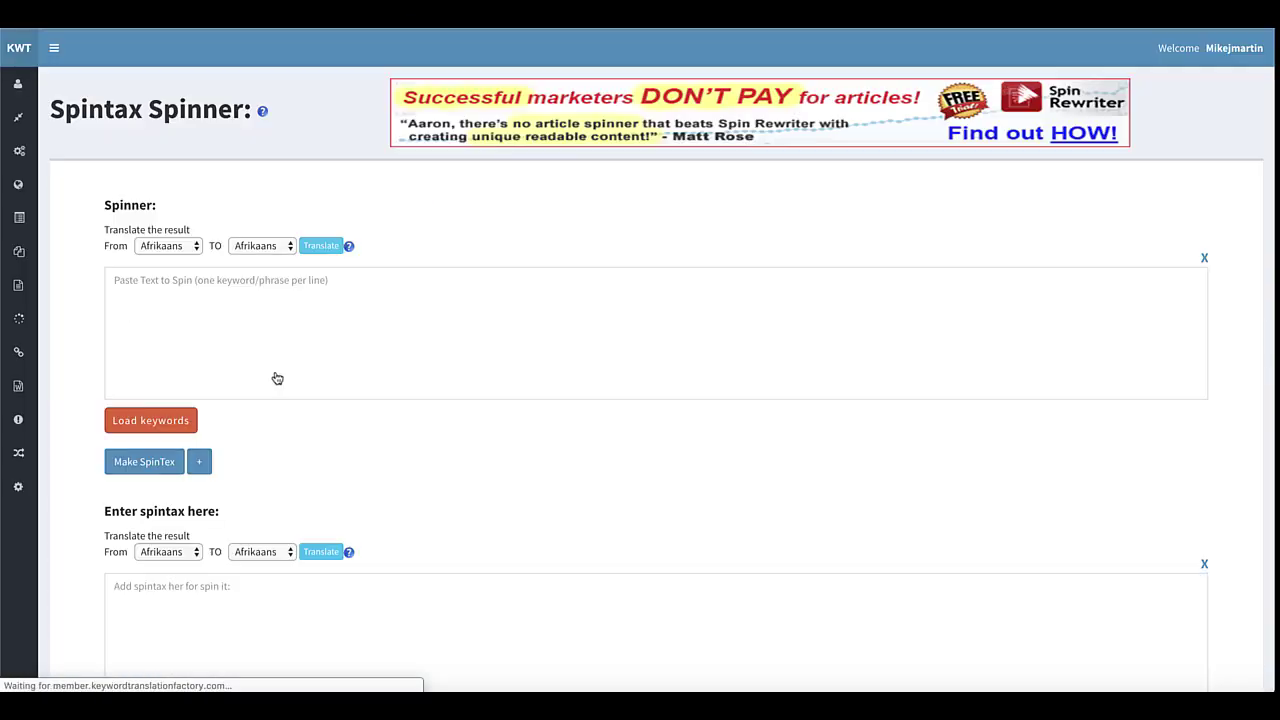
left_click(243, 310)
type("https://www.dorsetlocksmiths.com/")
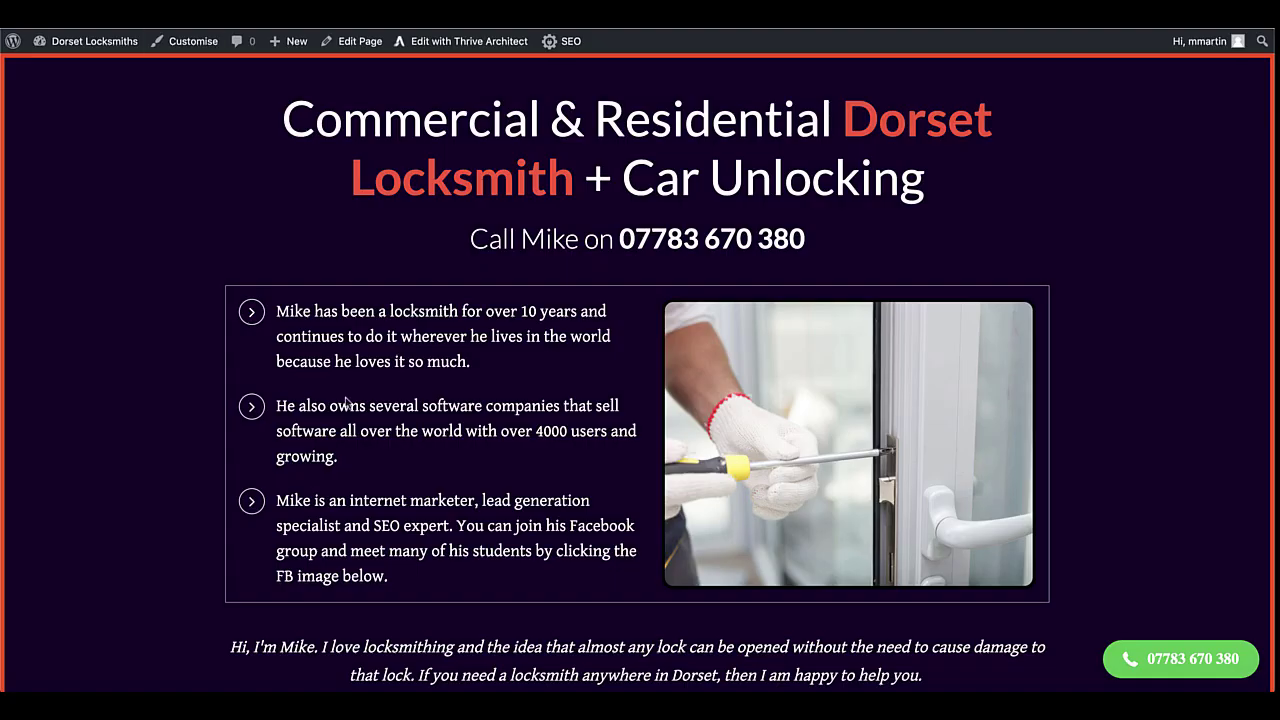
scroll(630, 375, "down", 6)
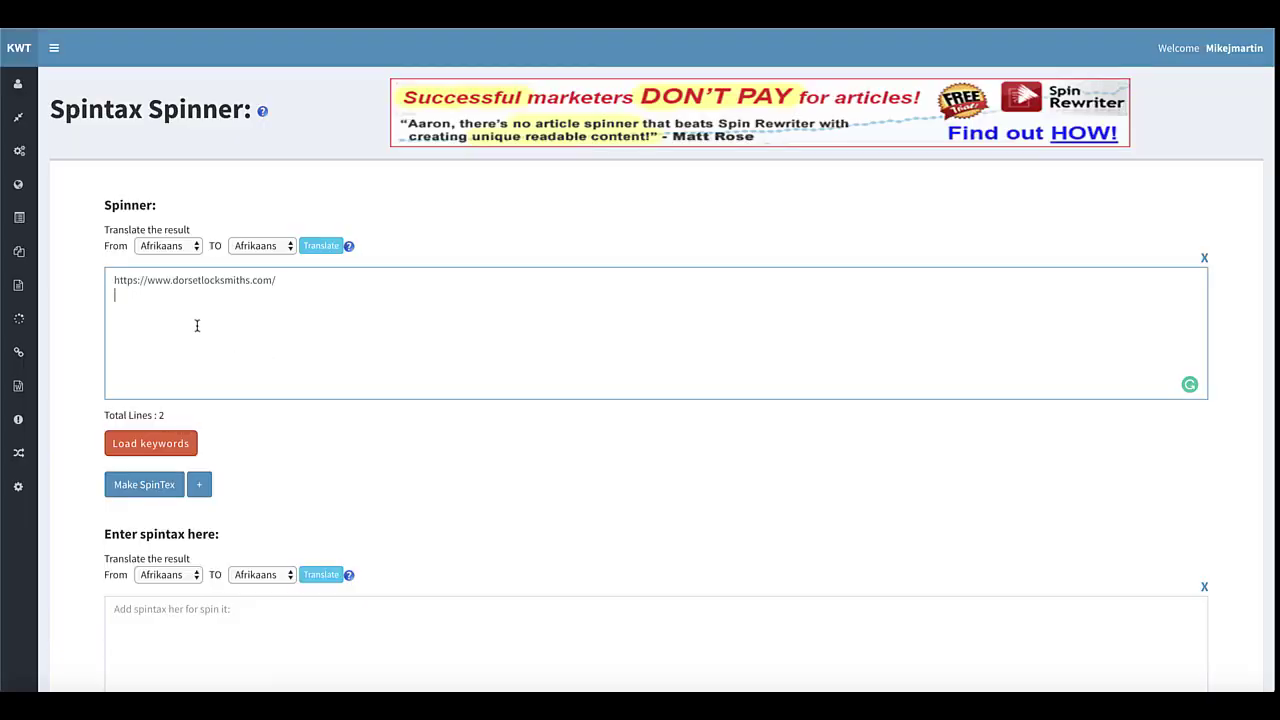
type("https://www.dorsetlocksmiths.com/near-you/weymouth/")
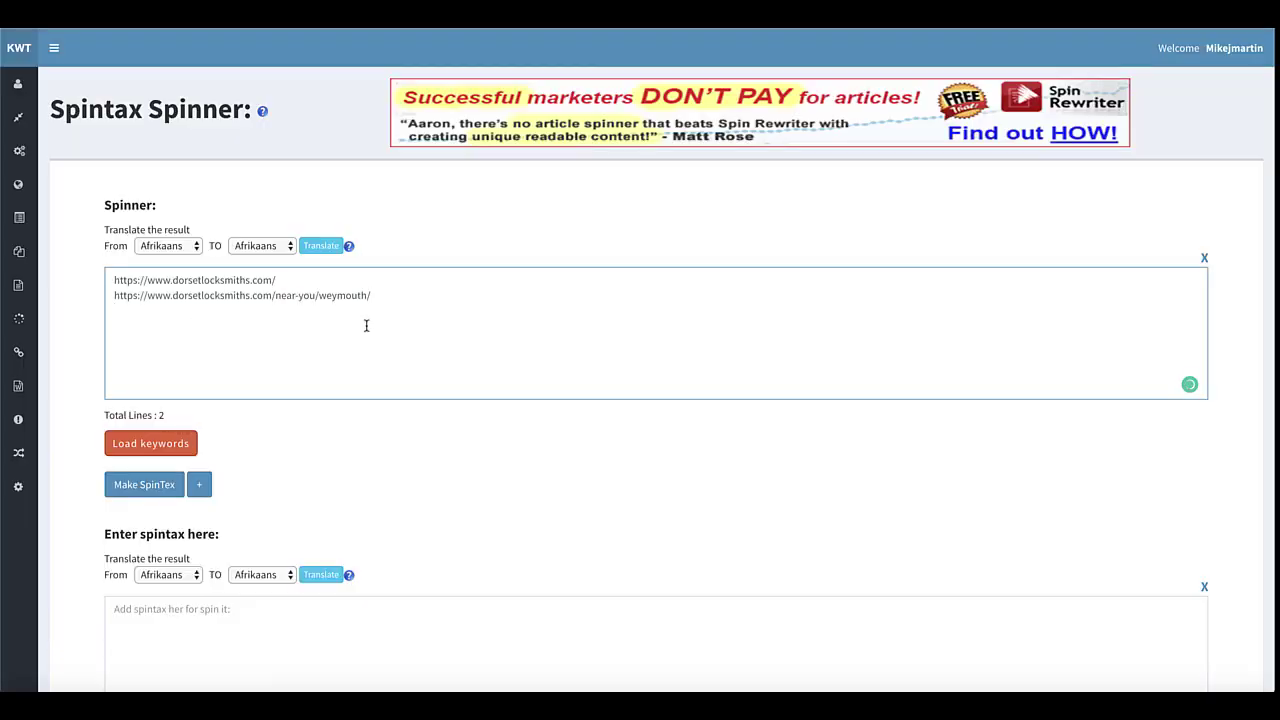
Replace weymouth with [slug], make the spintax line, and select the result
double_click(340, 297)
key("BackSpace")
type("[slug]")
left_click_drag(366, 301, 77, 277)
scroll(309, 320, "down", 2)
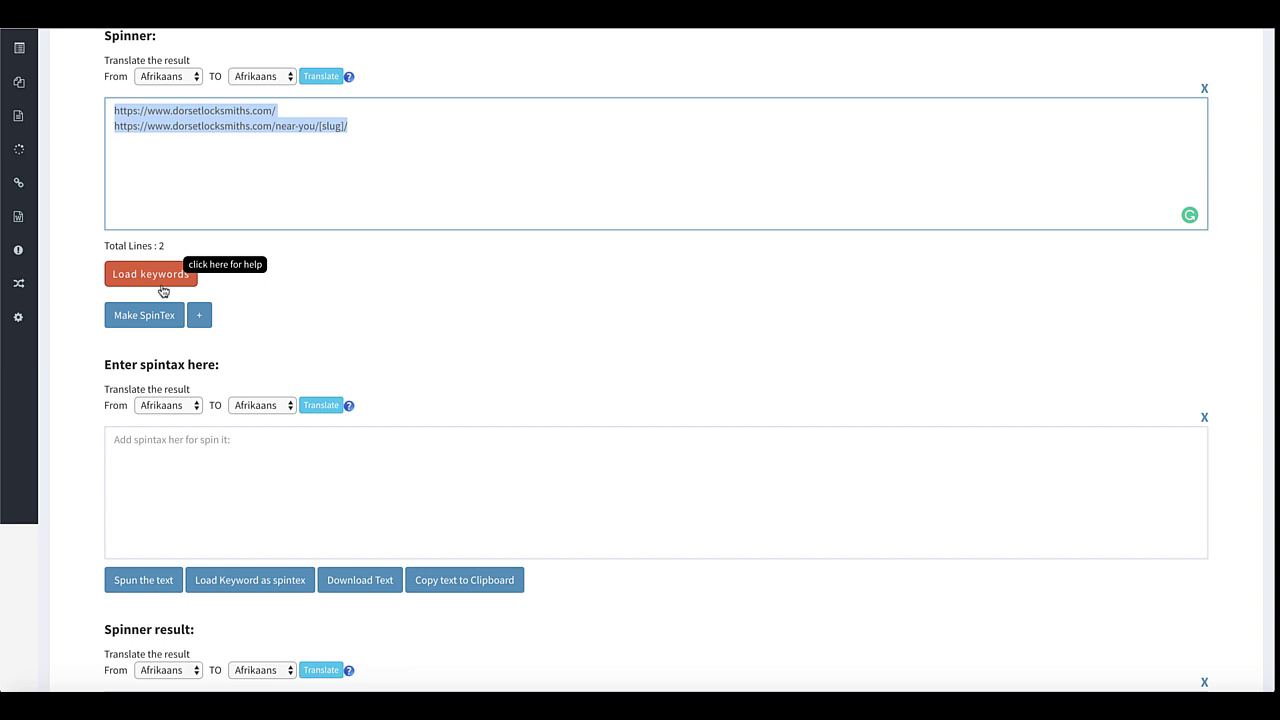
left_click(148, 314)
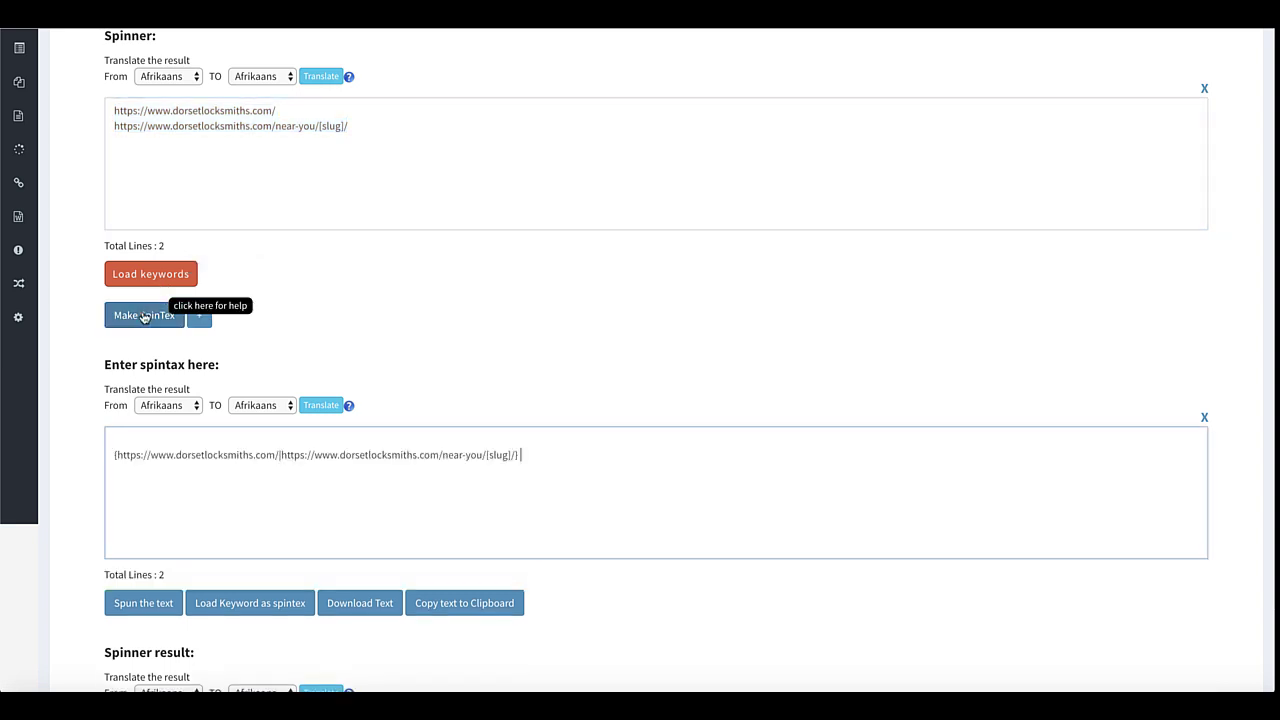
triple_click(272, 455)
key("ctrl+c")
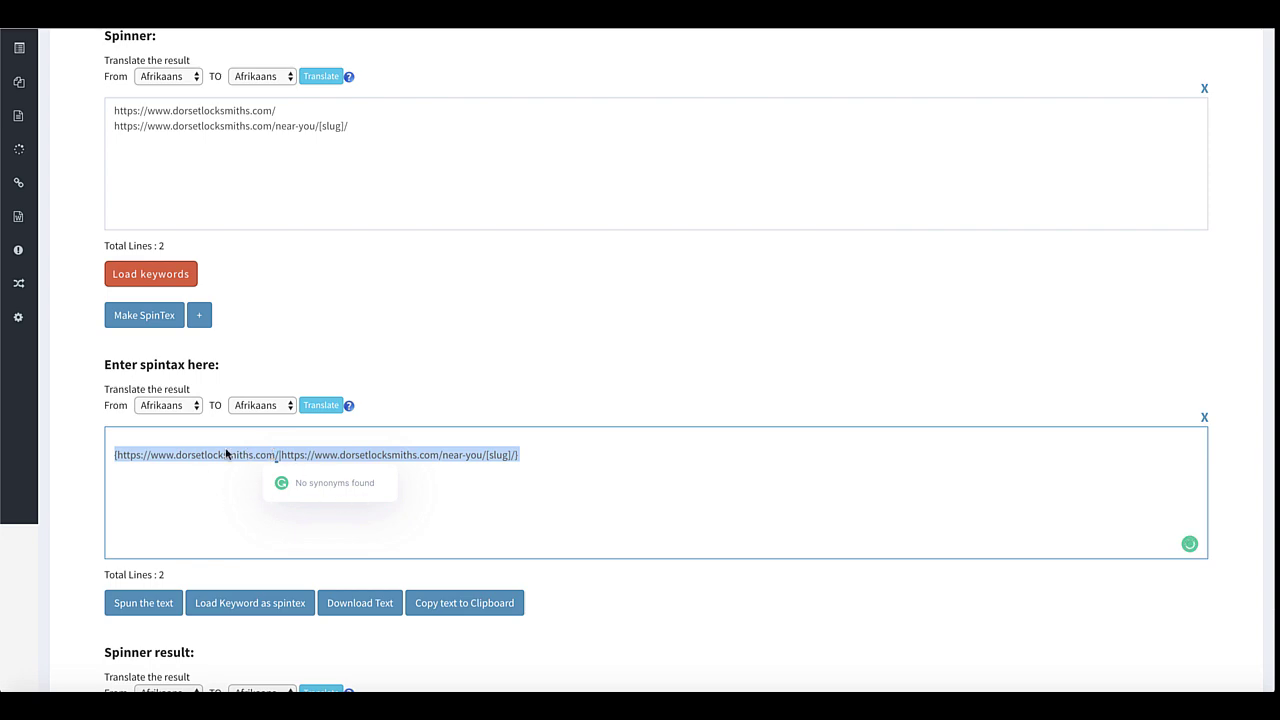
Paste the spintax URLs into GoogleQ&As, stop the previous job, and run a fresh Q&A fetch
key("ctrl+Right")
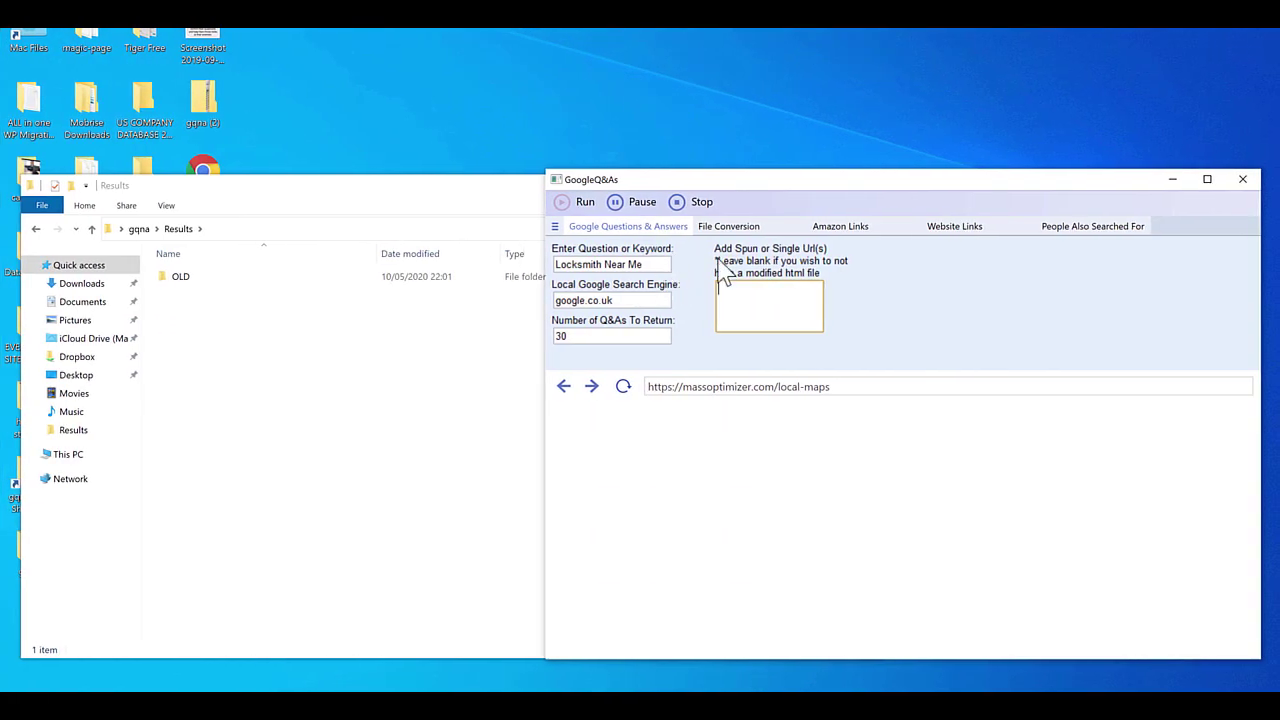
key("ctrl+v")
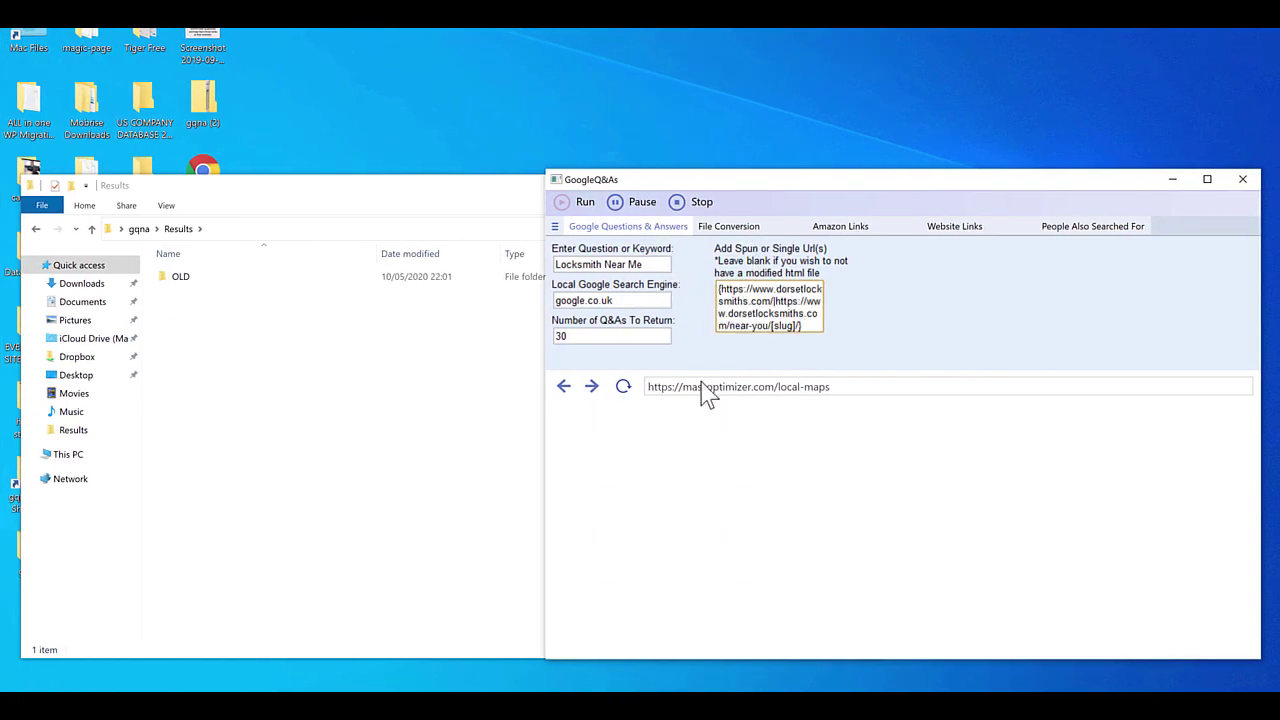
left_click(692, 204)
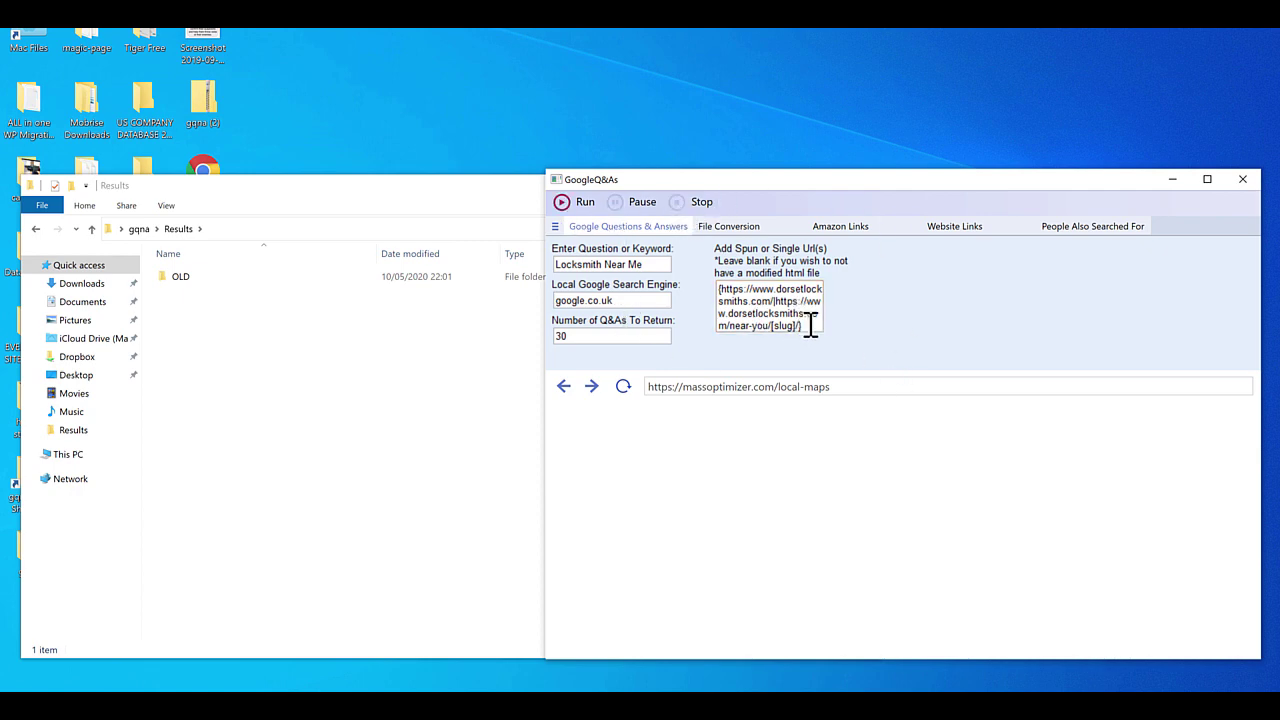
left_click(564, 200)
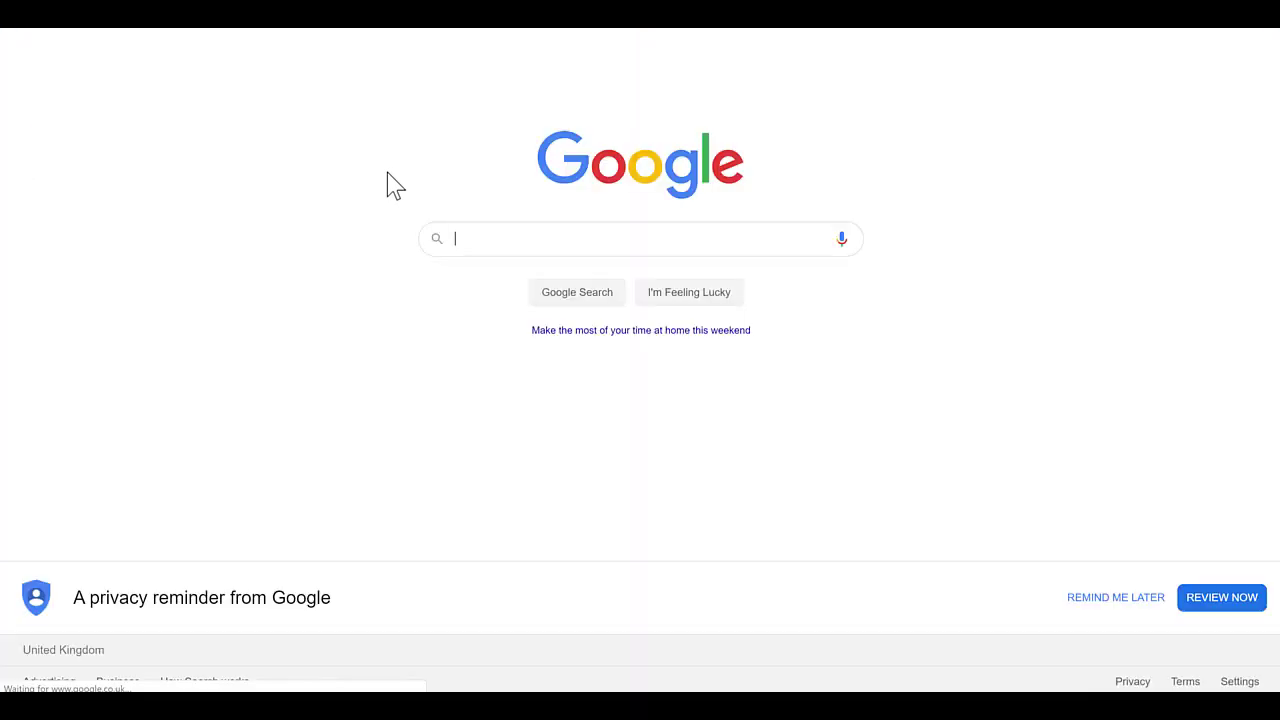
Submit a Google search for 'Locksmith Near Me'
type("Locks")
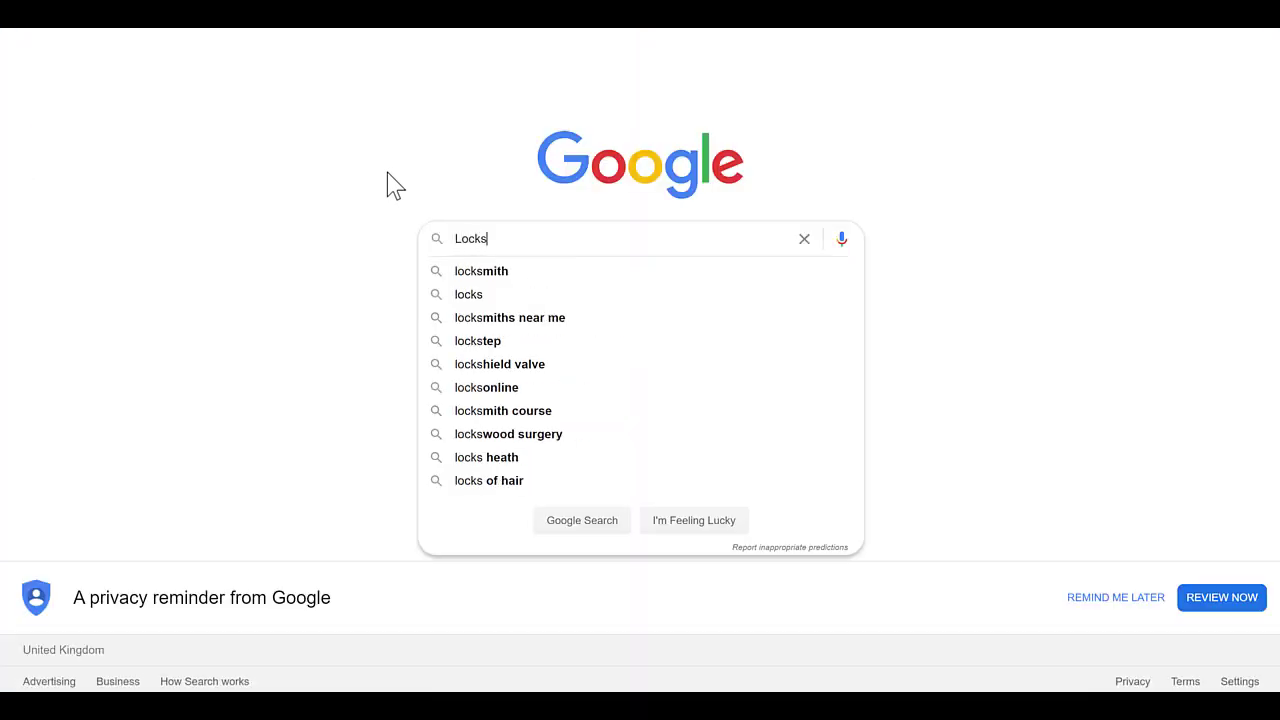
type("mith Near Me")
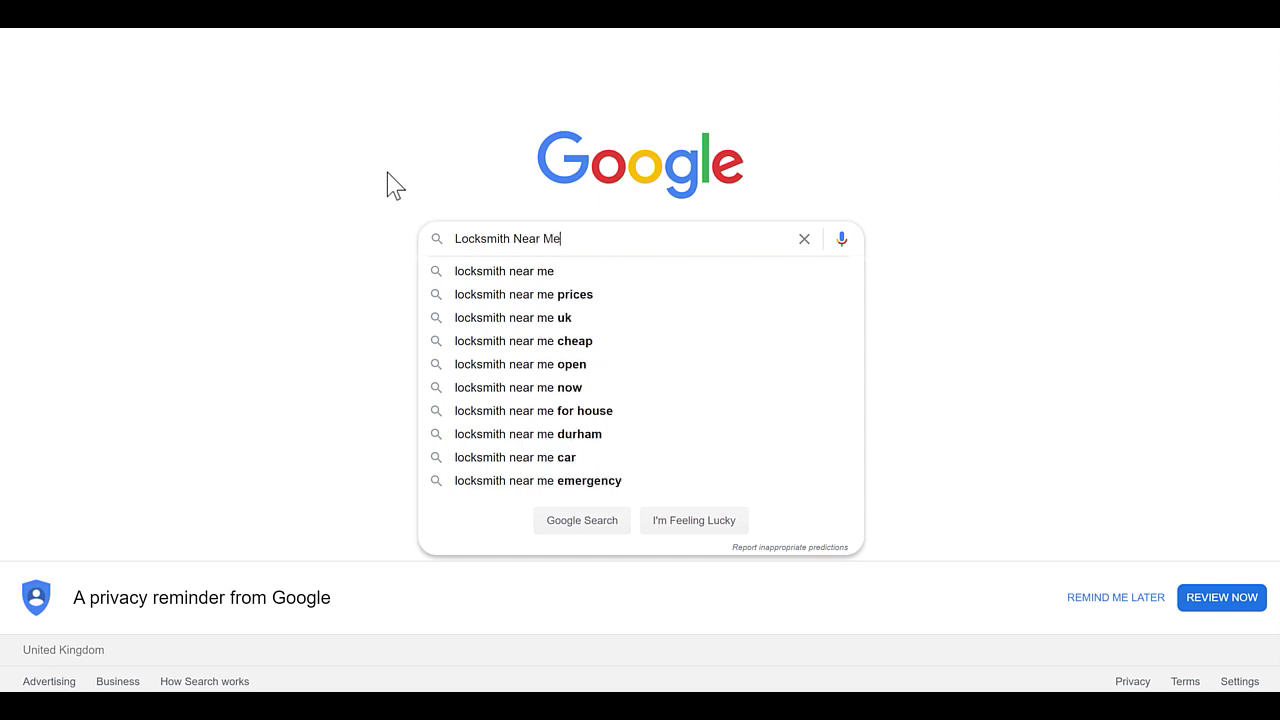
key("Return")
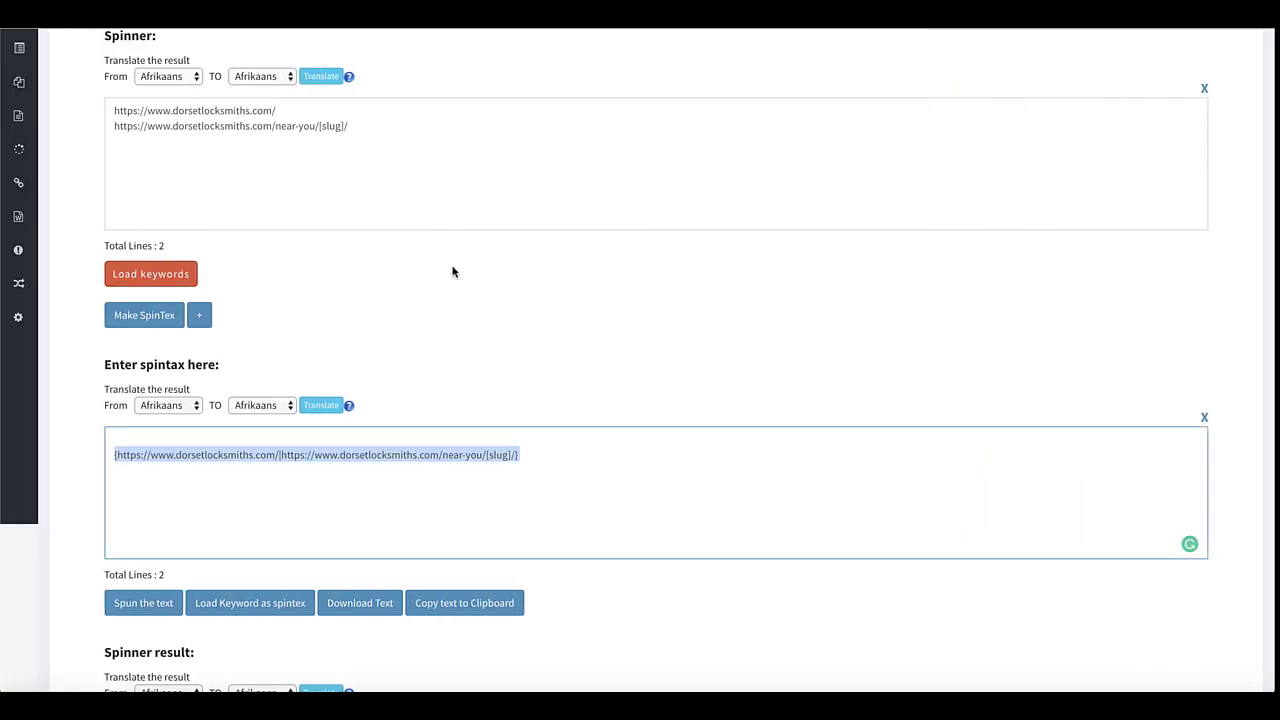
Scroll through the Weymouth locksmith page
scroll(452, 270, "up", 5)
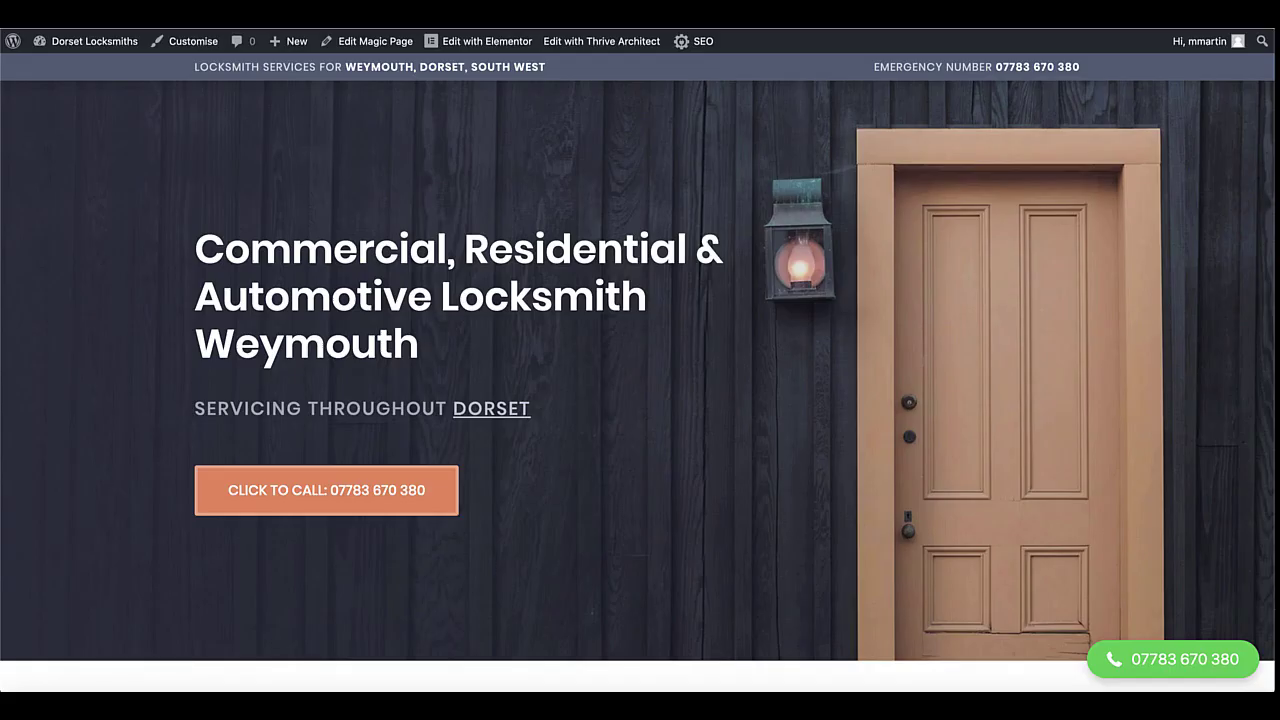
scroll(530, 410, "down", 10)
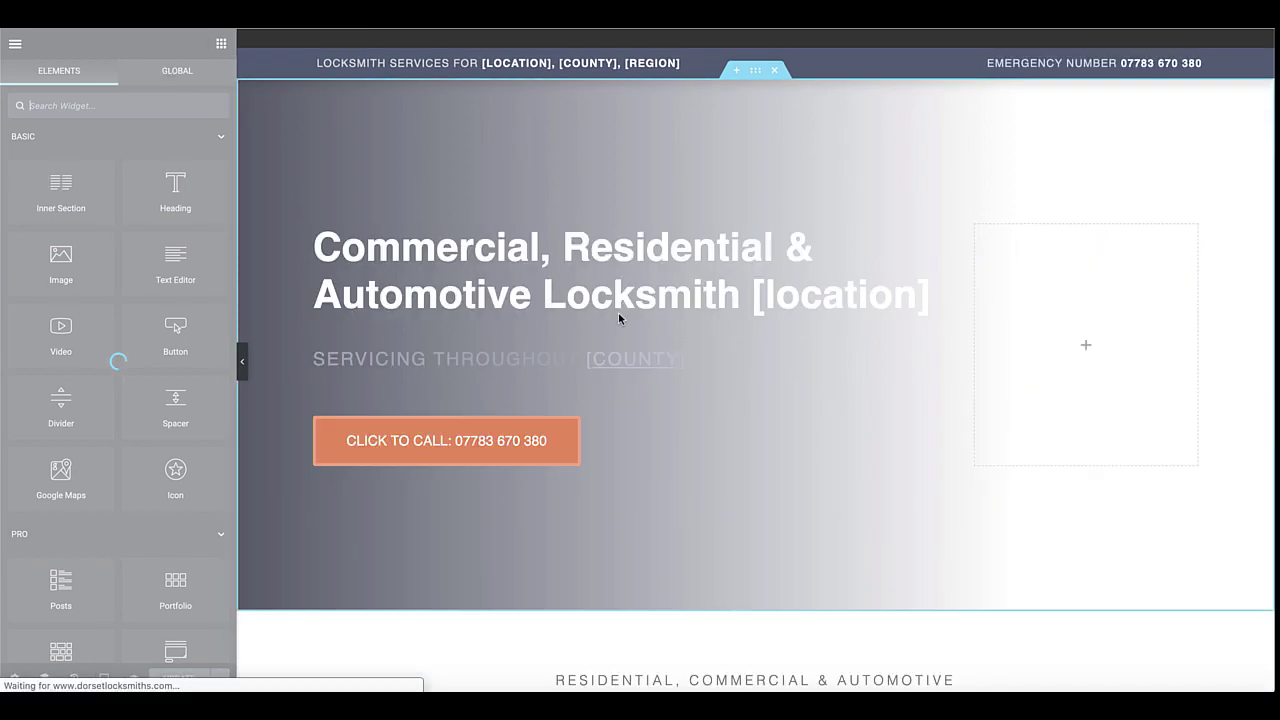
Edit the Rodwell town-list text widget under the county area heading to reveal its cities shortcode
scroll(709, 415, "down", 10)
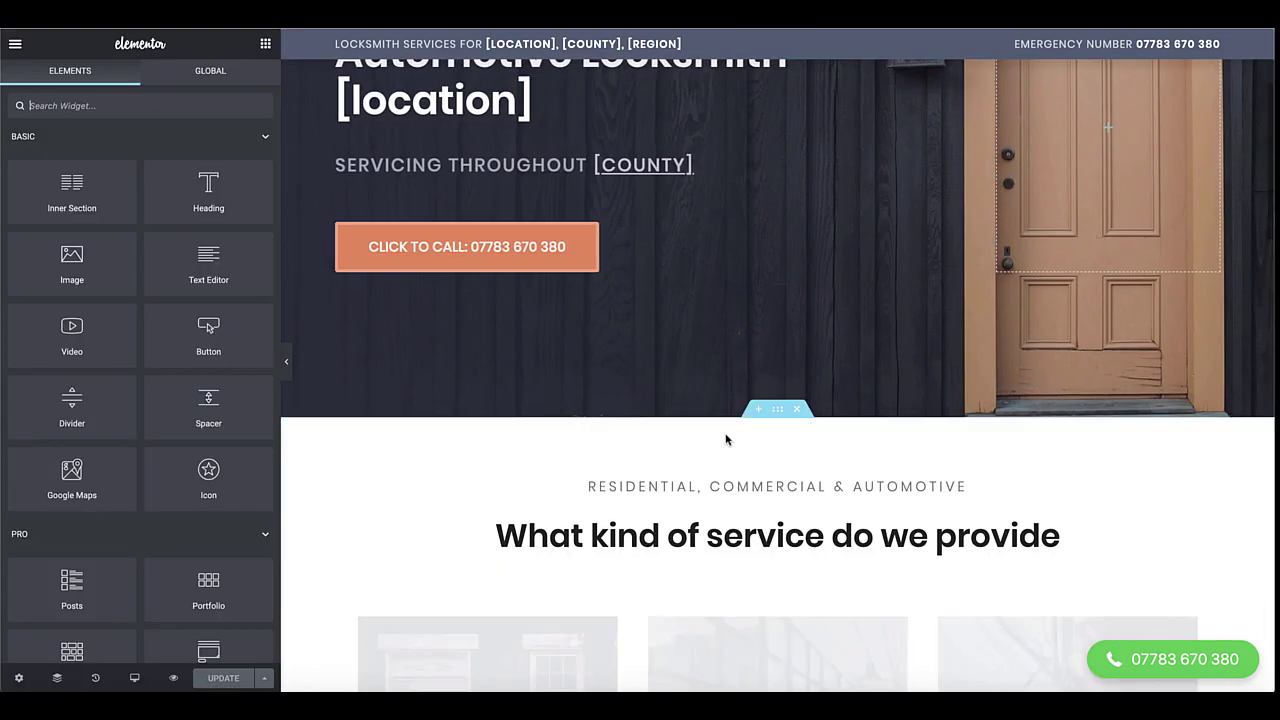
scroll(727, 441, "down", 5)
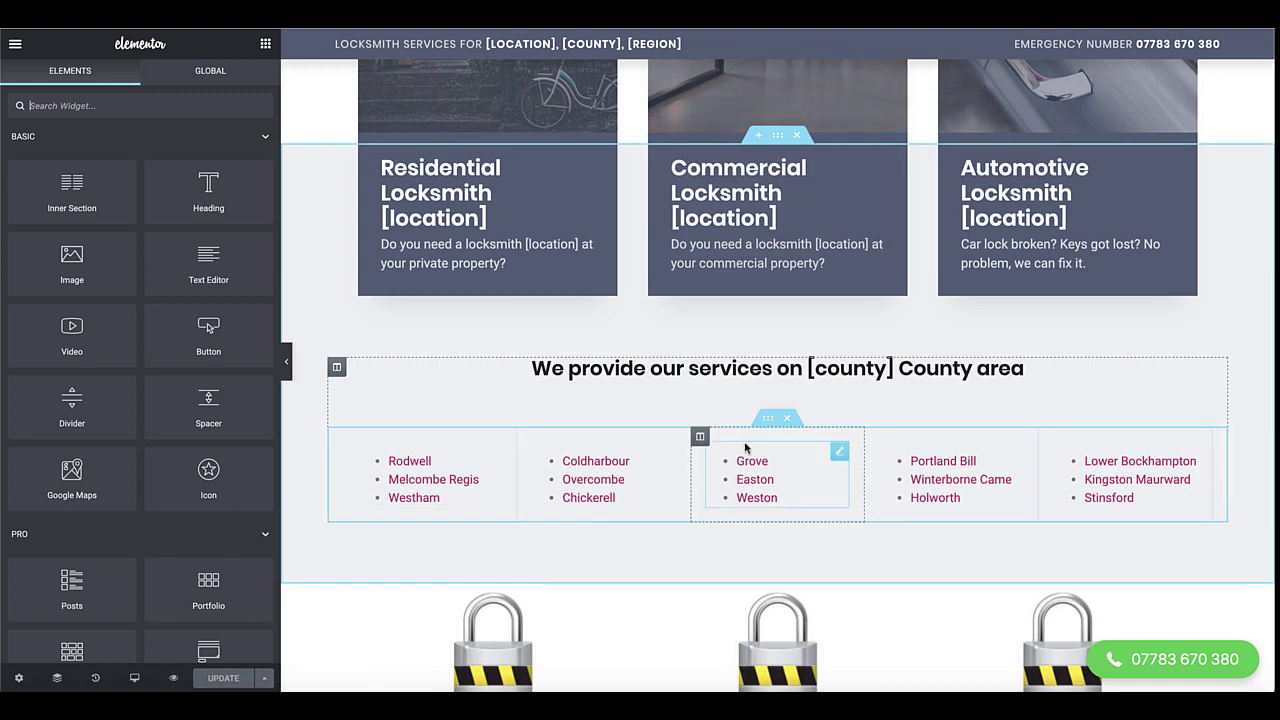
scroll(768, 440, "down", 3)
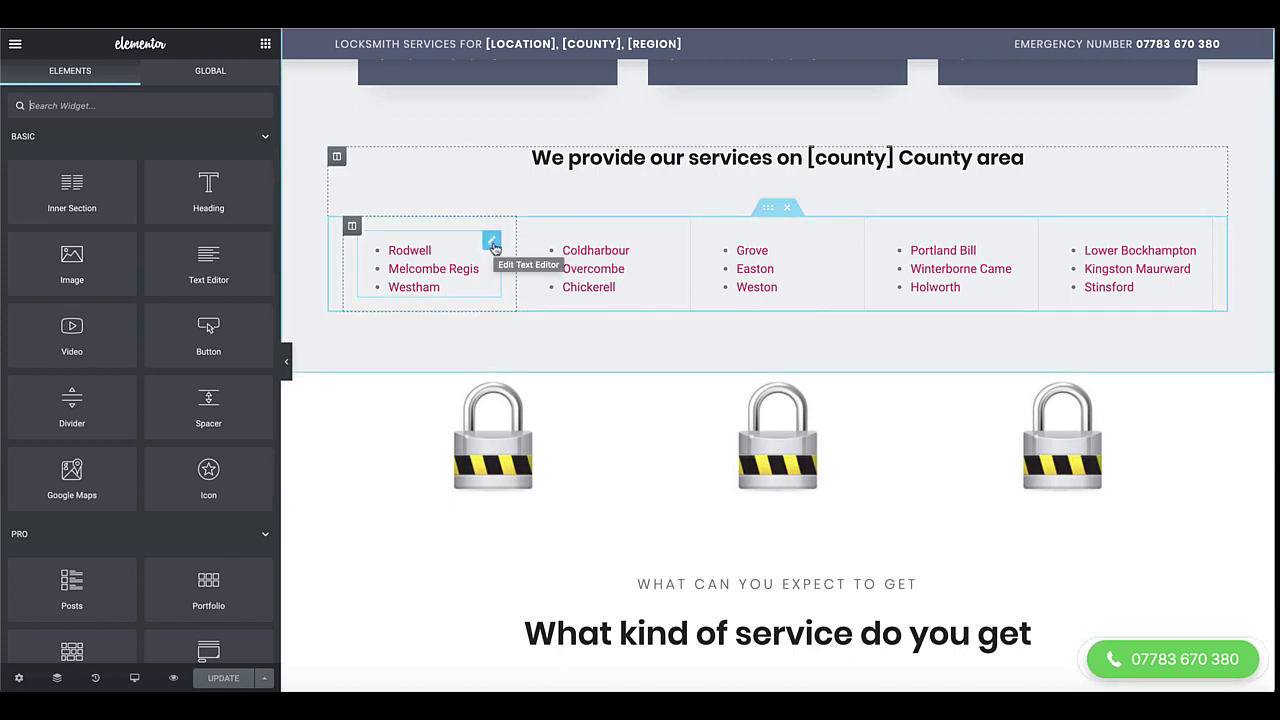
left_click(493, 248)
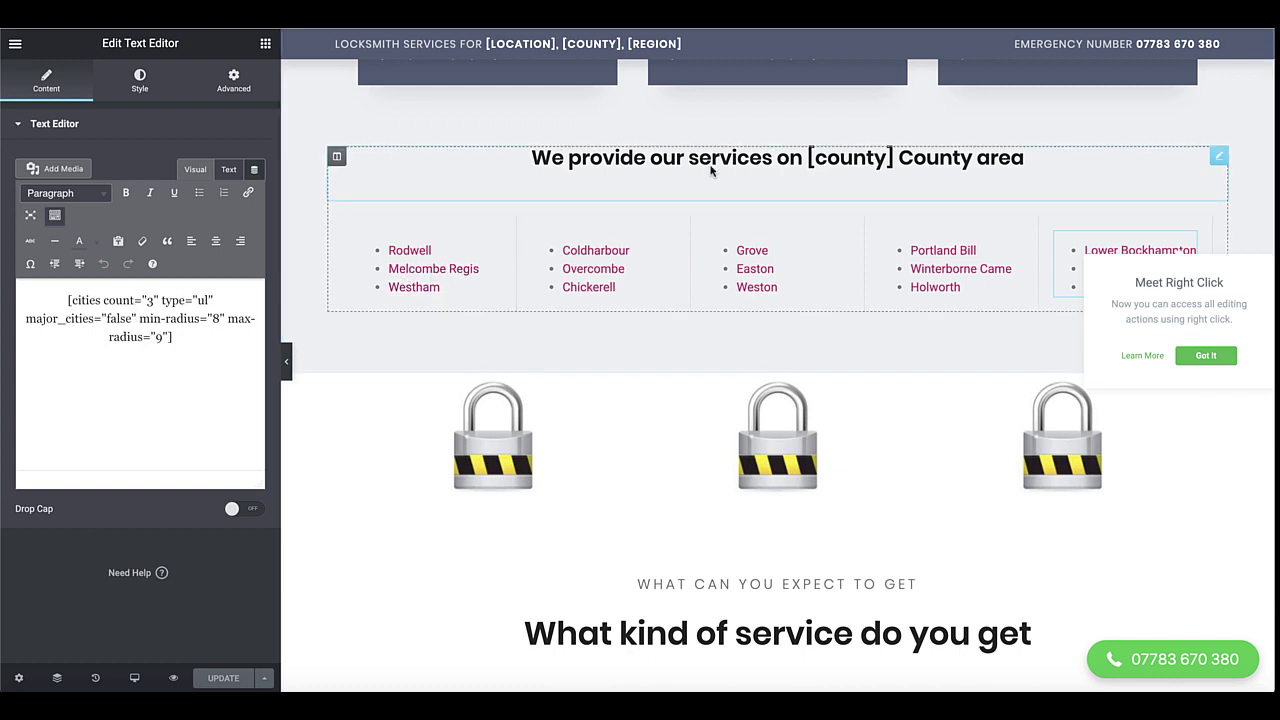
Check the cities shortcode (count 3, min-radius 8, max-radius 9), then switch to the Windows desktop
scroll(629, 355, "up", 3)
scroll(629, 355, "down", 3)
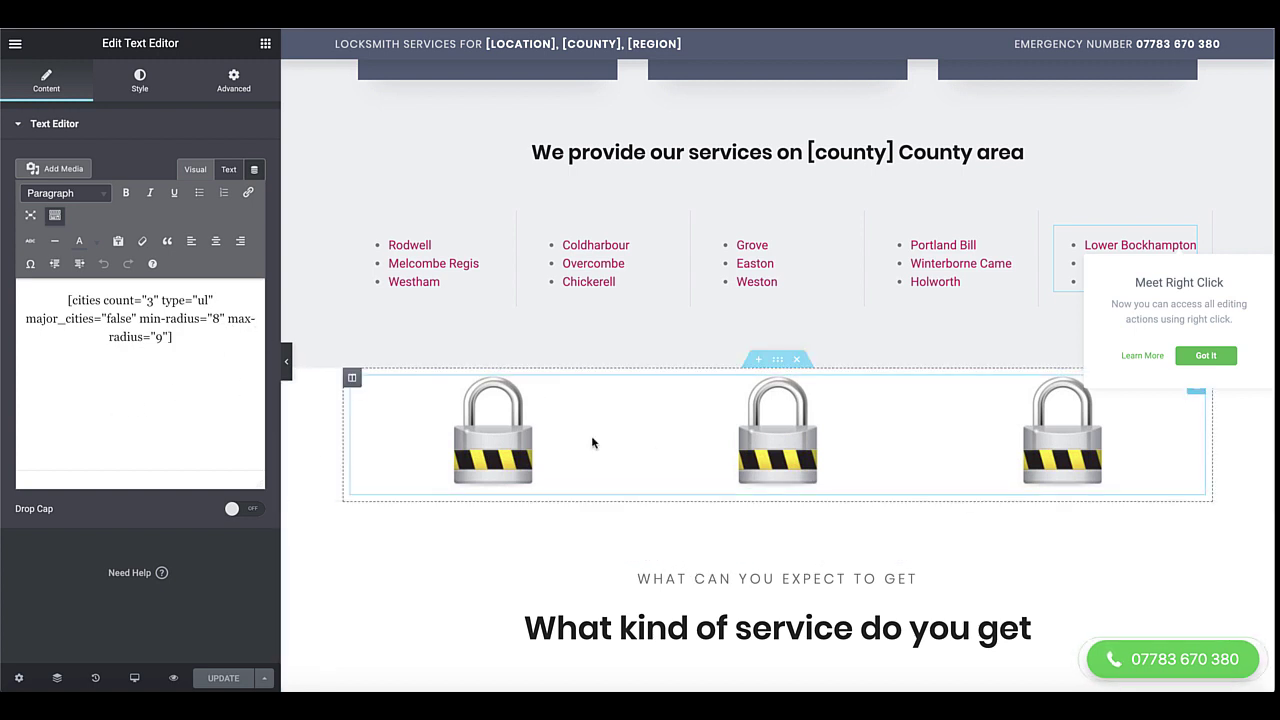
scroll(585, 242, "up", 6)
scroll(580, 240, "down", 3)
scroll(580, 240, "down", 4)
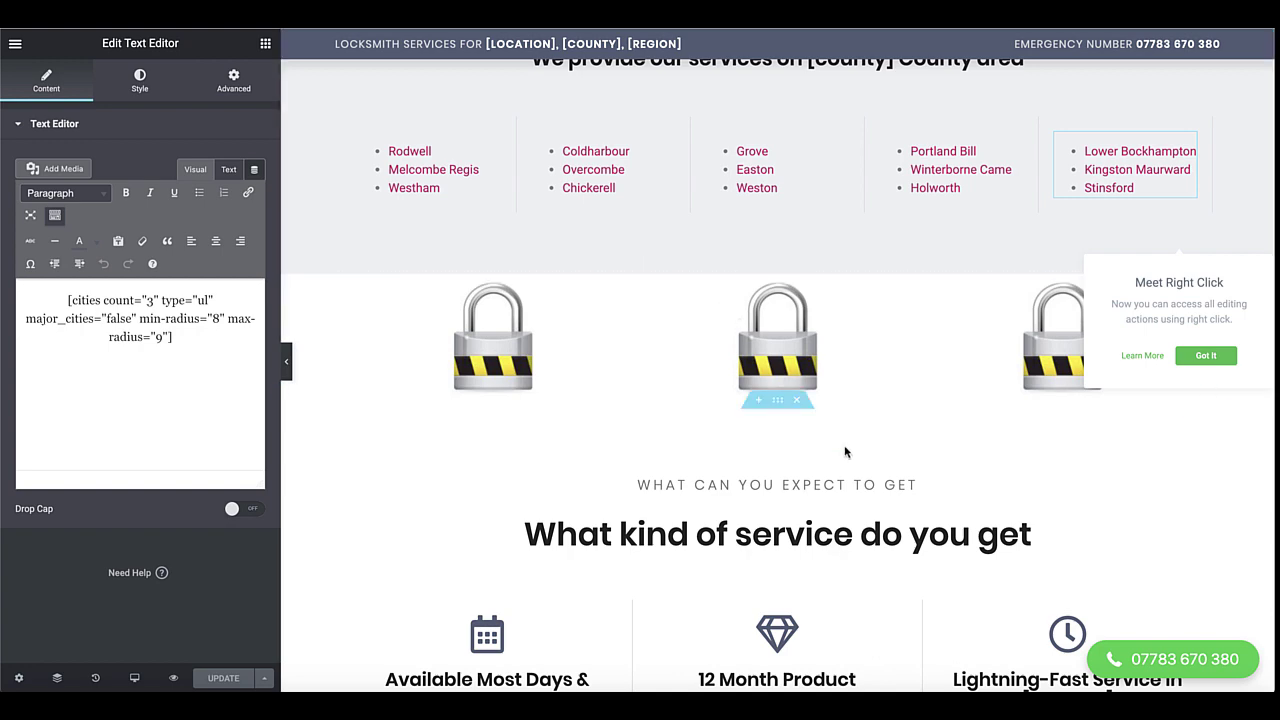
scroll(860, 470, "down", 4)
scroll(859, 473, "up", 5)
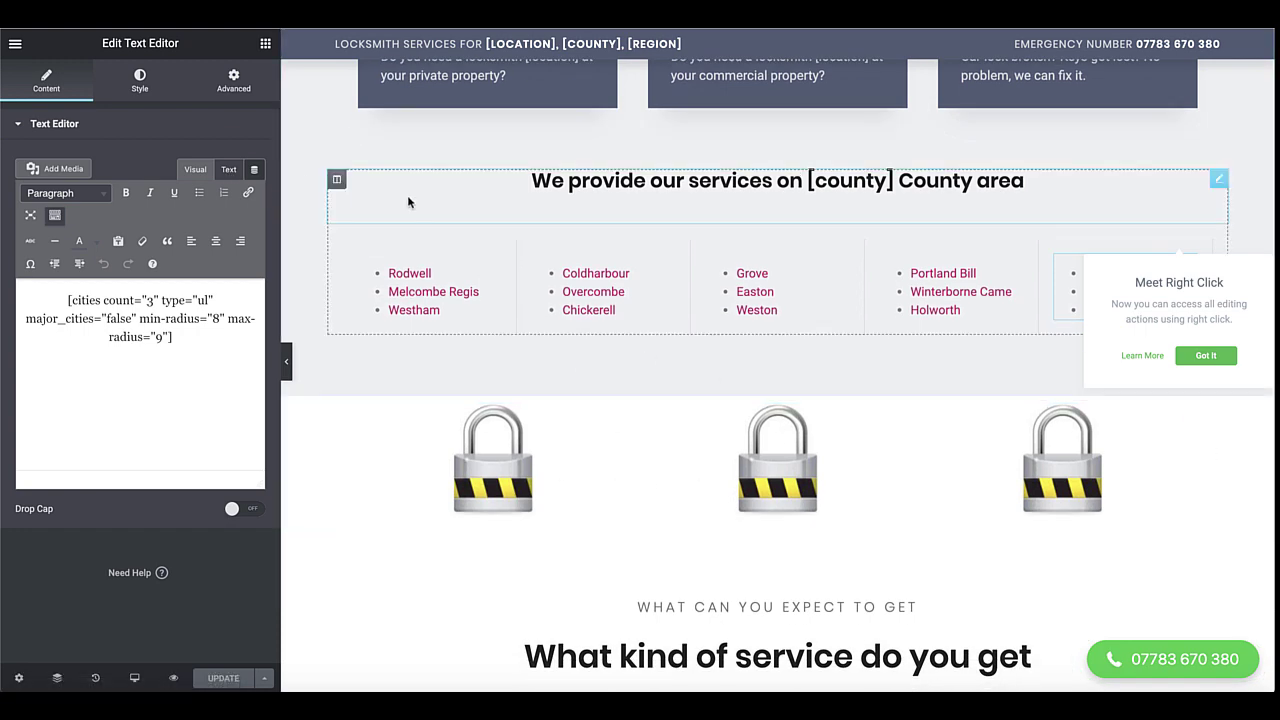
key("ctrl+super+Right")
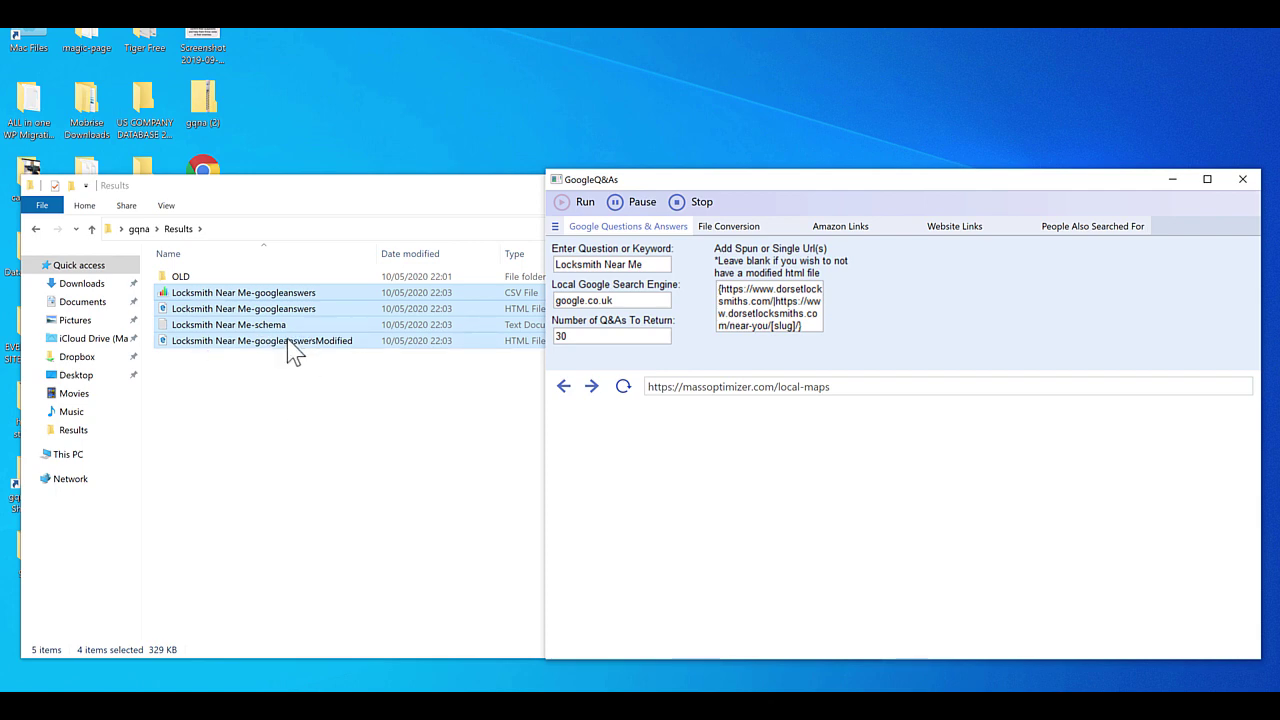
Move the Results folder window right and bring up Open with for the googleanswersModified HTML file
left_click(481, 189)
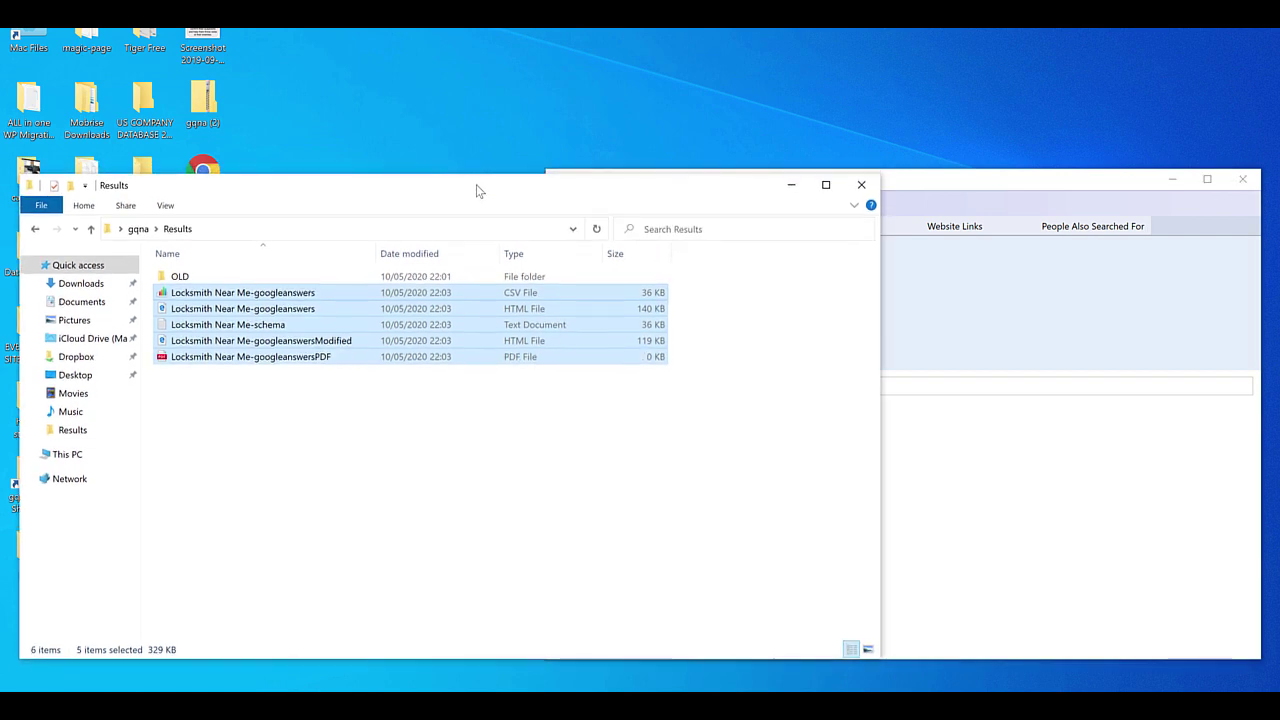
left_click_drag(476, 185, 579, 187)
left_click(451, 403)
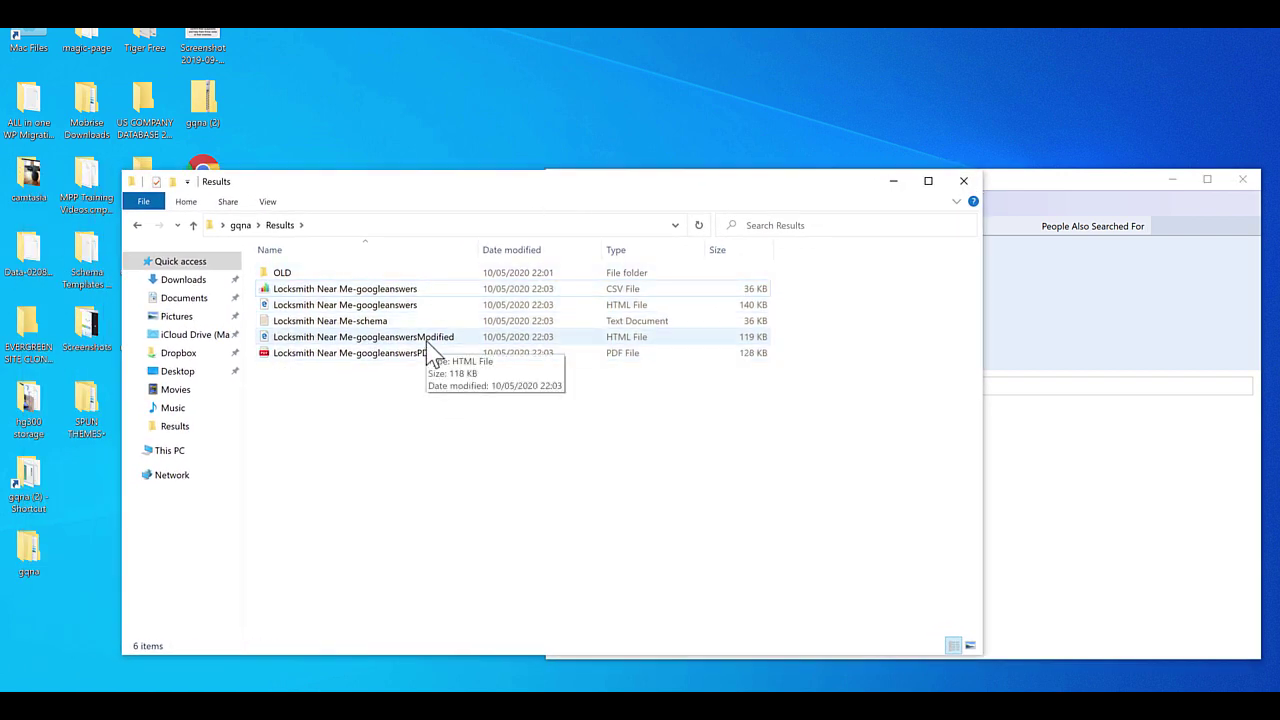
right_click(432, 350)
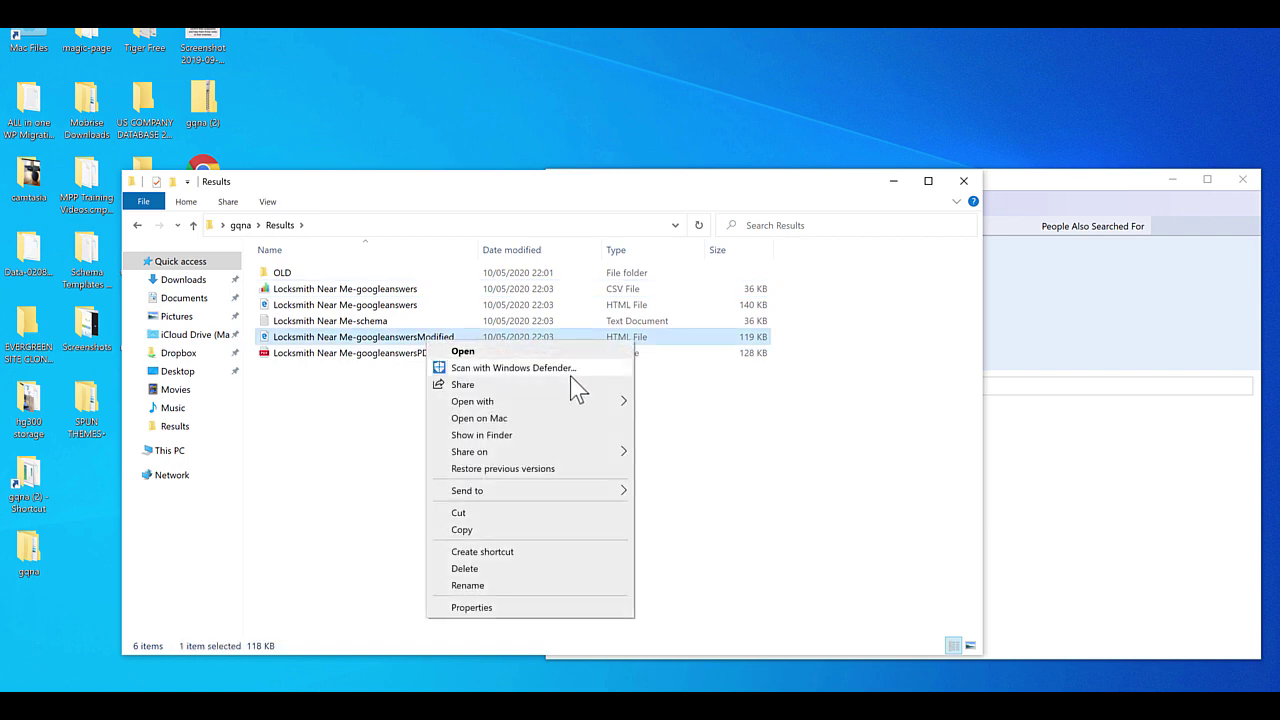
mouse_move(572, 402)
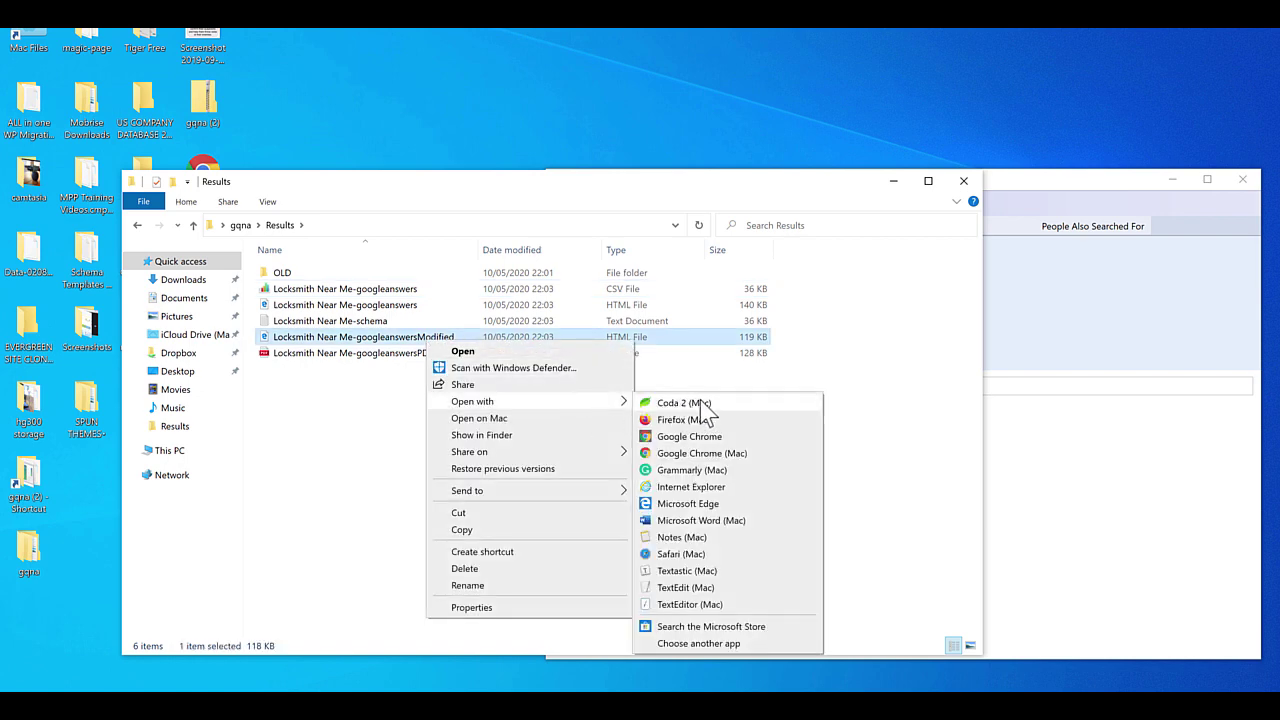
Open the Modified Q&A file in Chrome, scroll its answers, and bring up the page menu
left_click(715, 438)
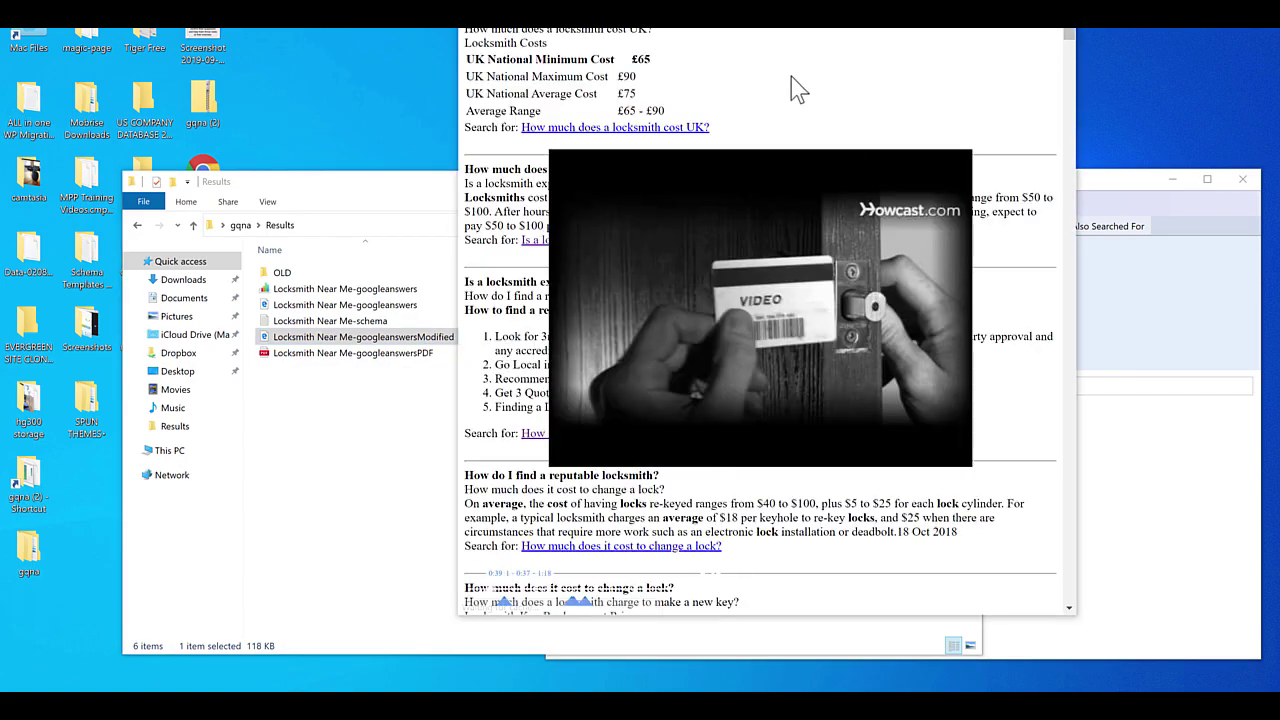
scroll(830, 313, "down", 15)
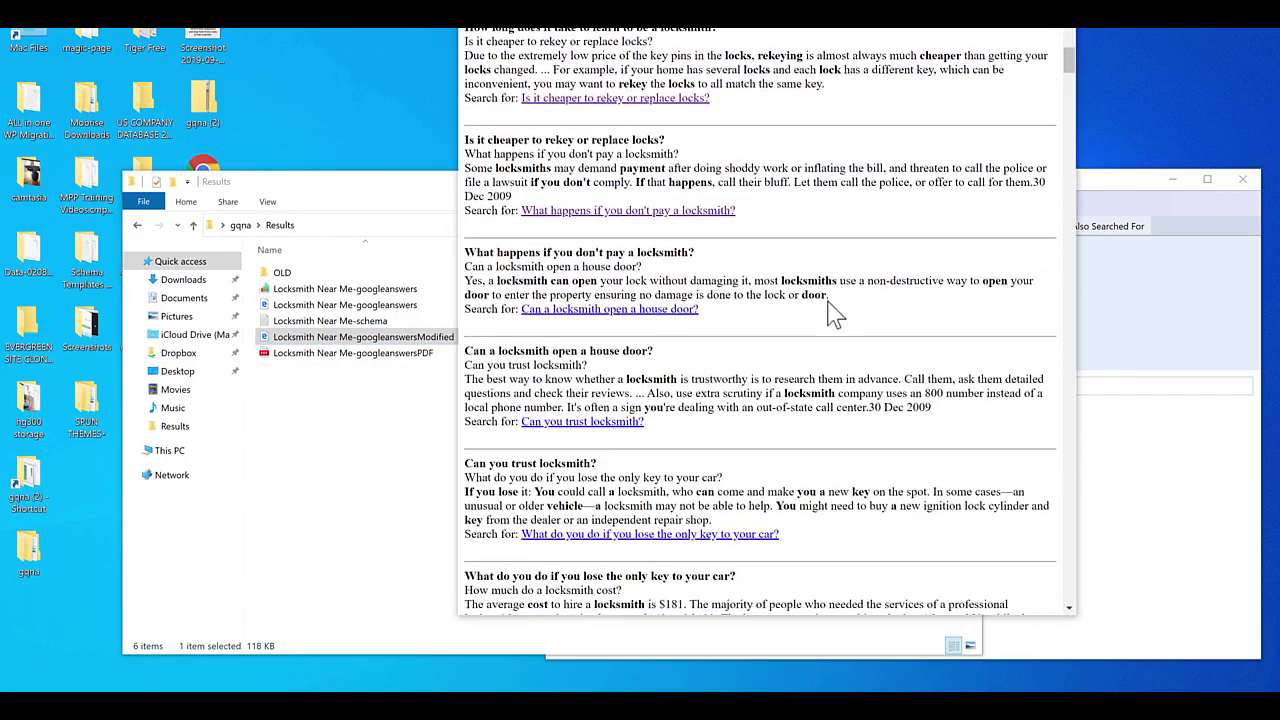
scroll(833, 311, "down", 15)
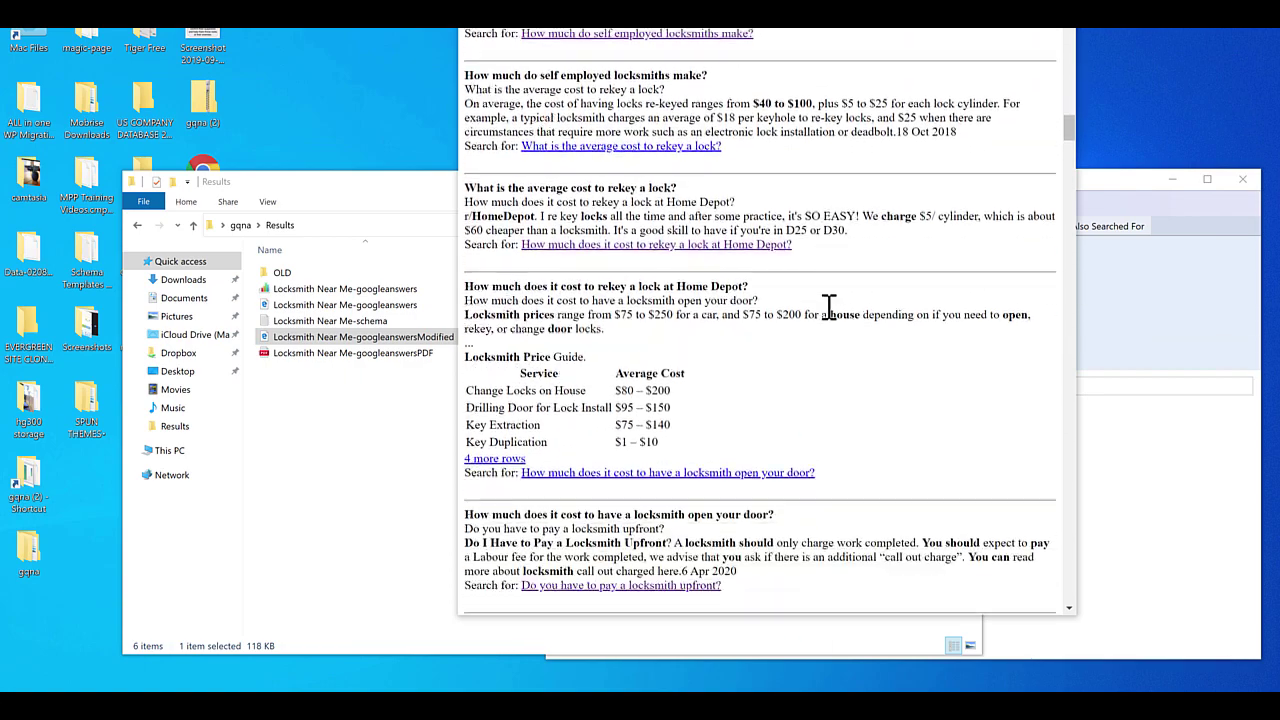
scroll(829, 307, "down", 15)
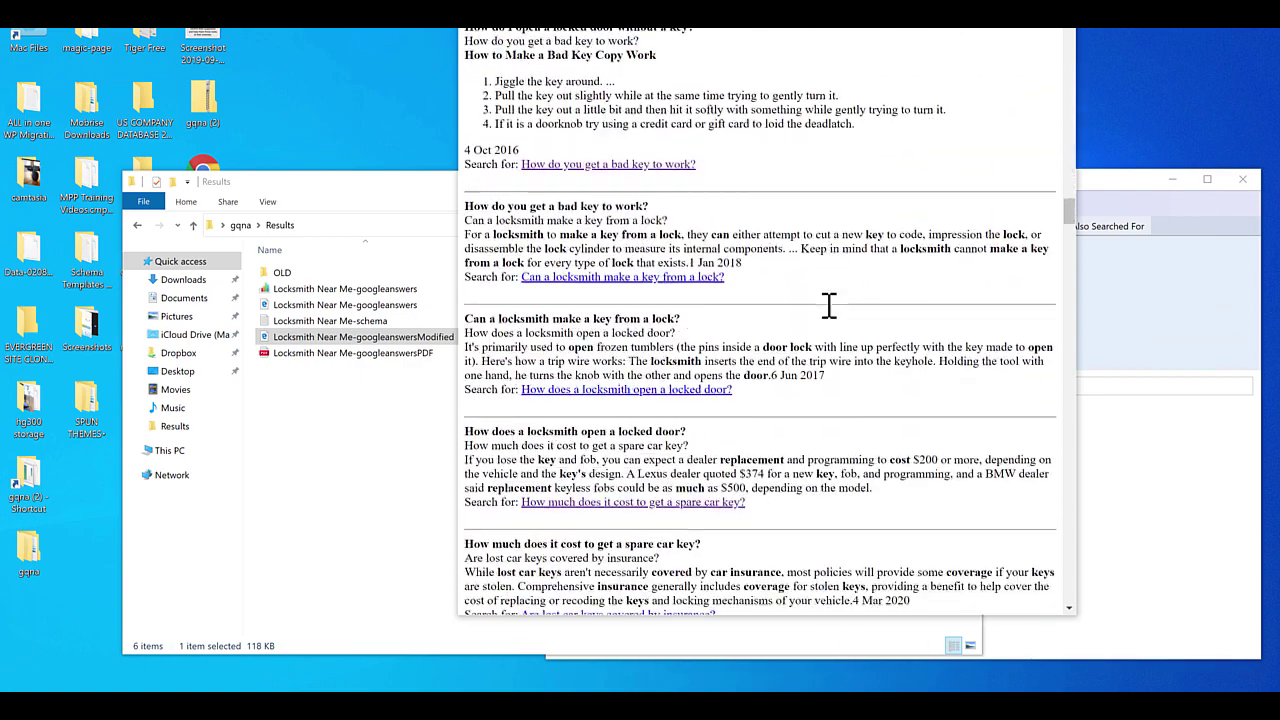
scroll(829, 307, "down", 15)
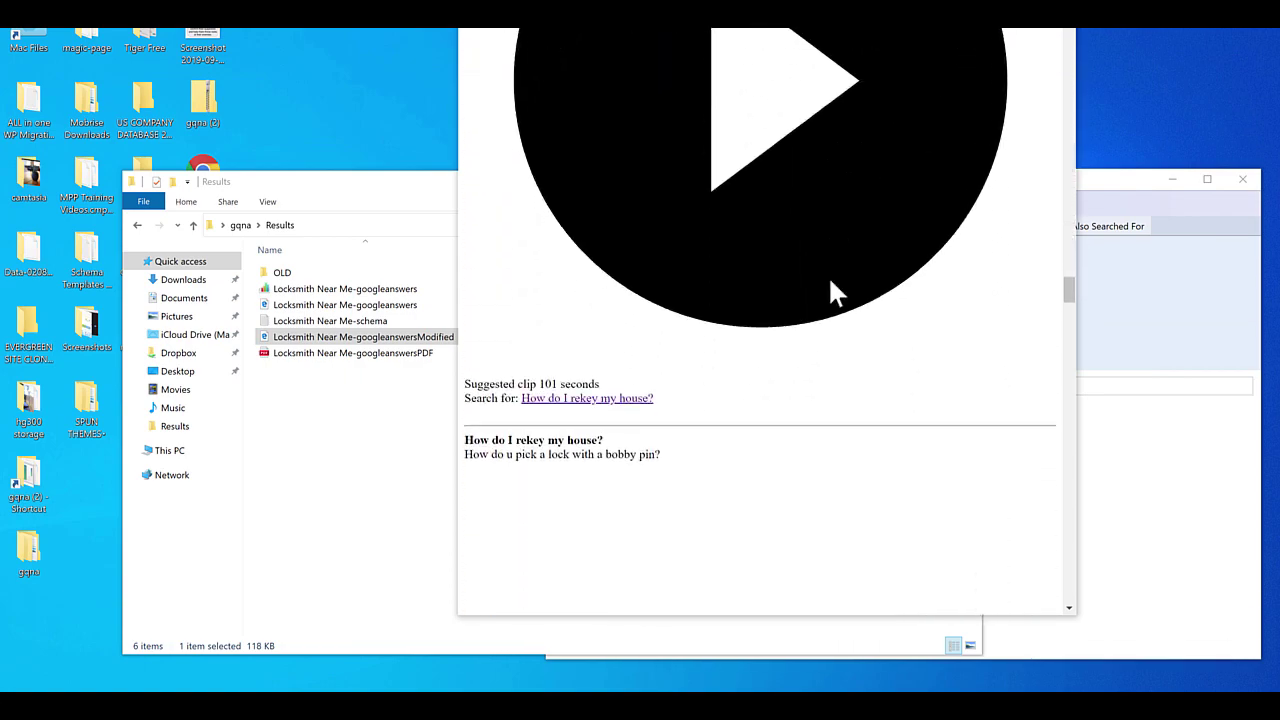
scroll(830, 281, "up", 10)
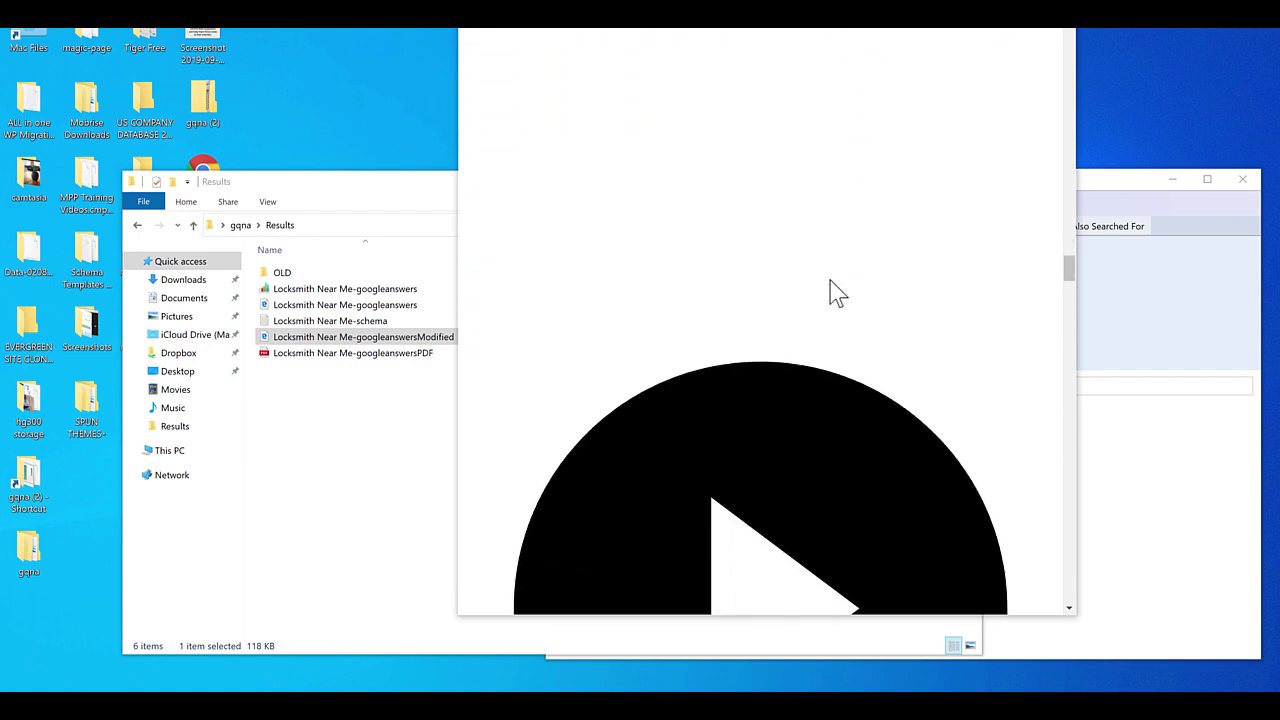
scroll(830, 281, "up", 5)
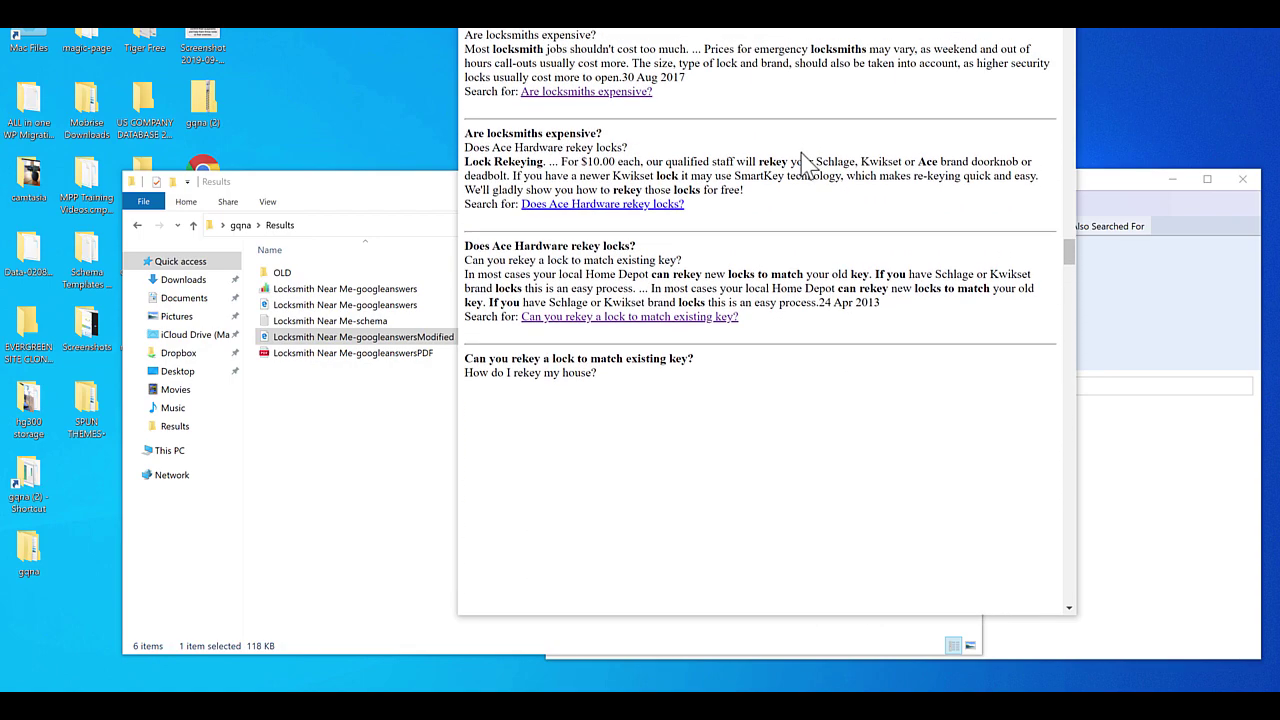
right_click(790, 133)
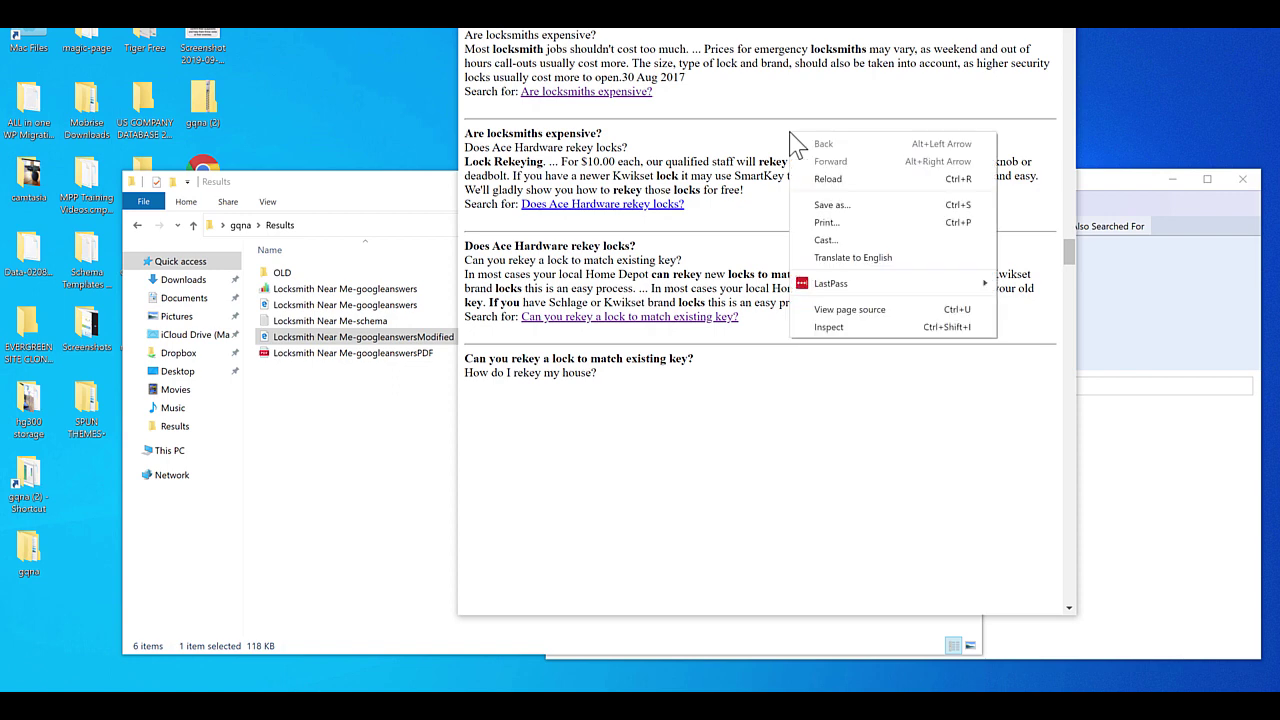
View the Q&A page's HTML source, select all of it and copy it
left_click(850, 310)
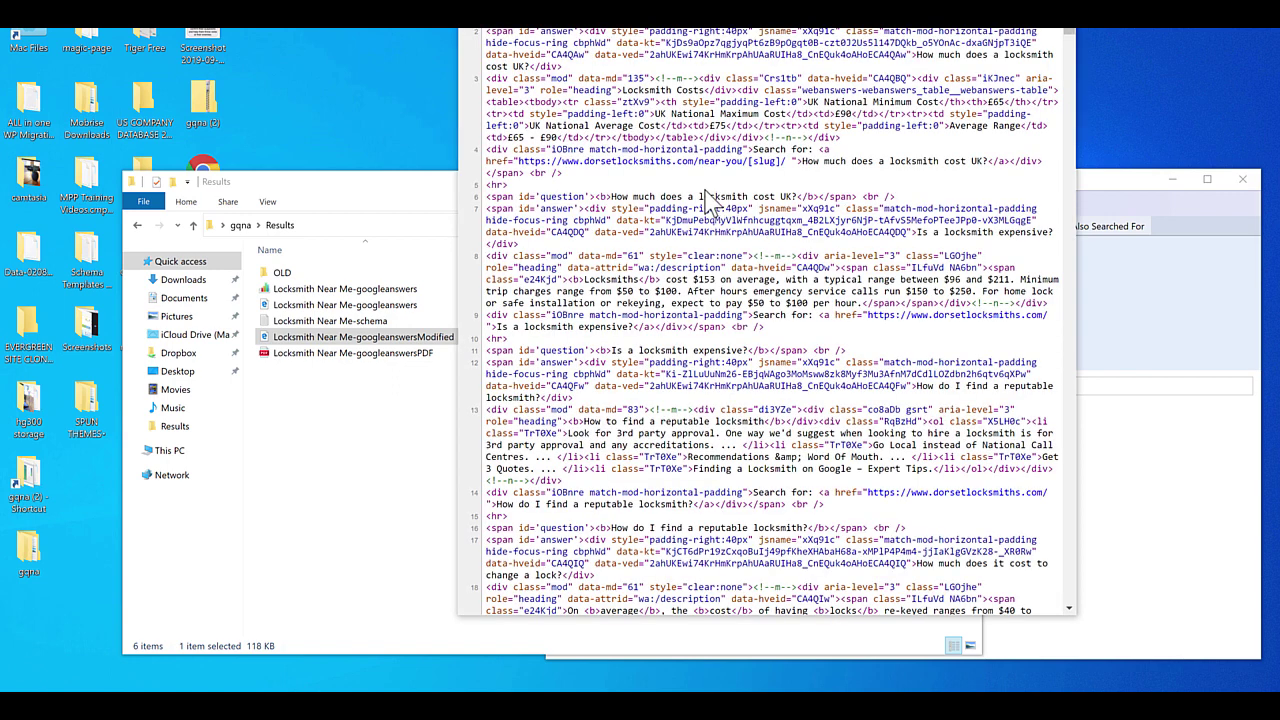
right_click(705, 189)
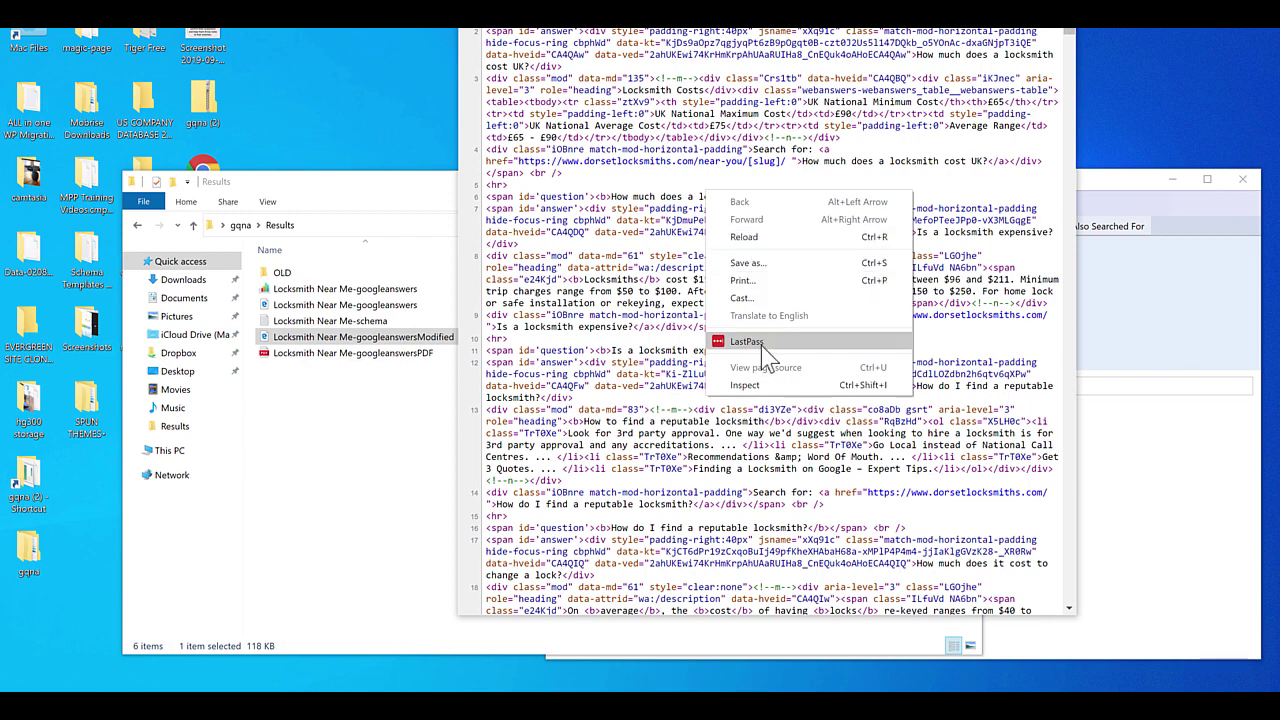
left_click(660, 195)
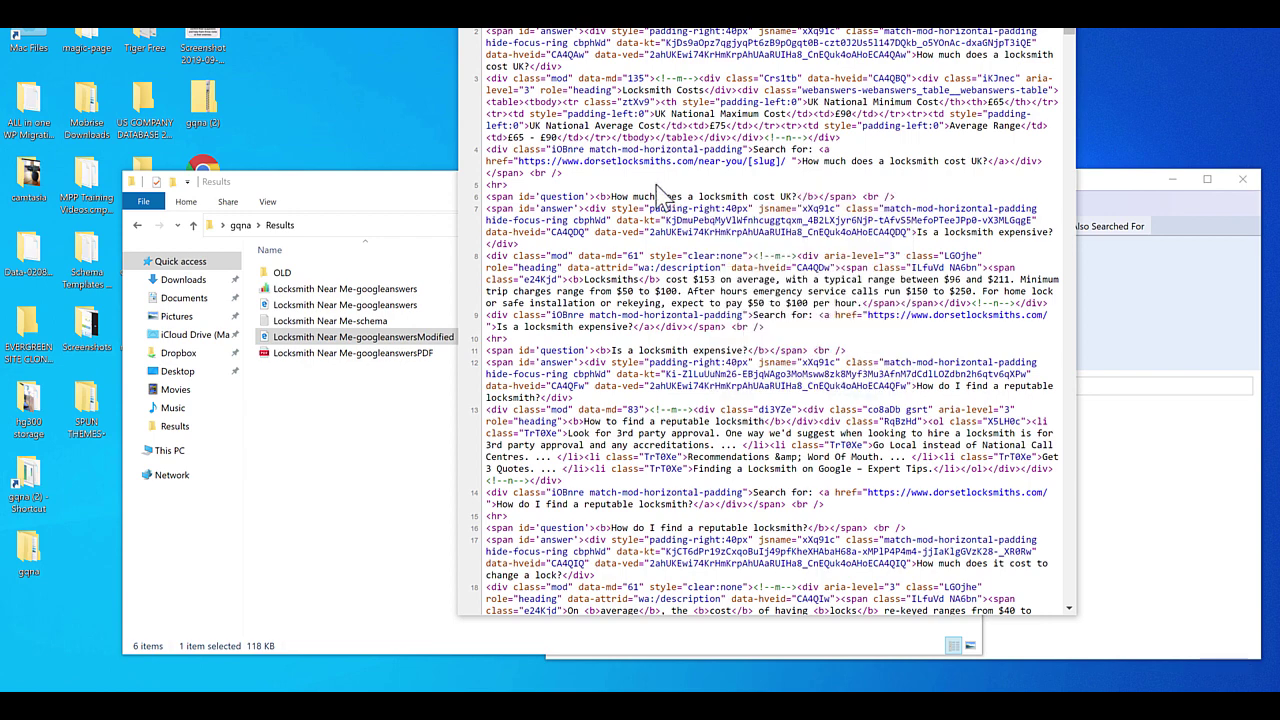
key("ctrl+a")
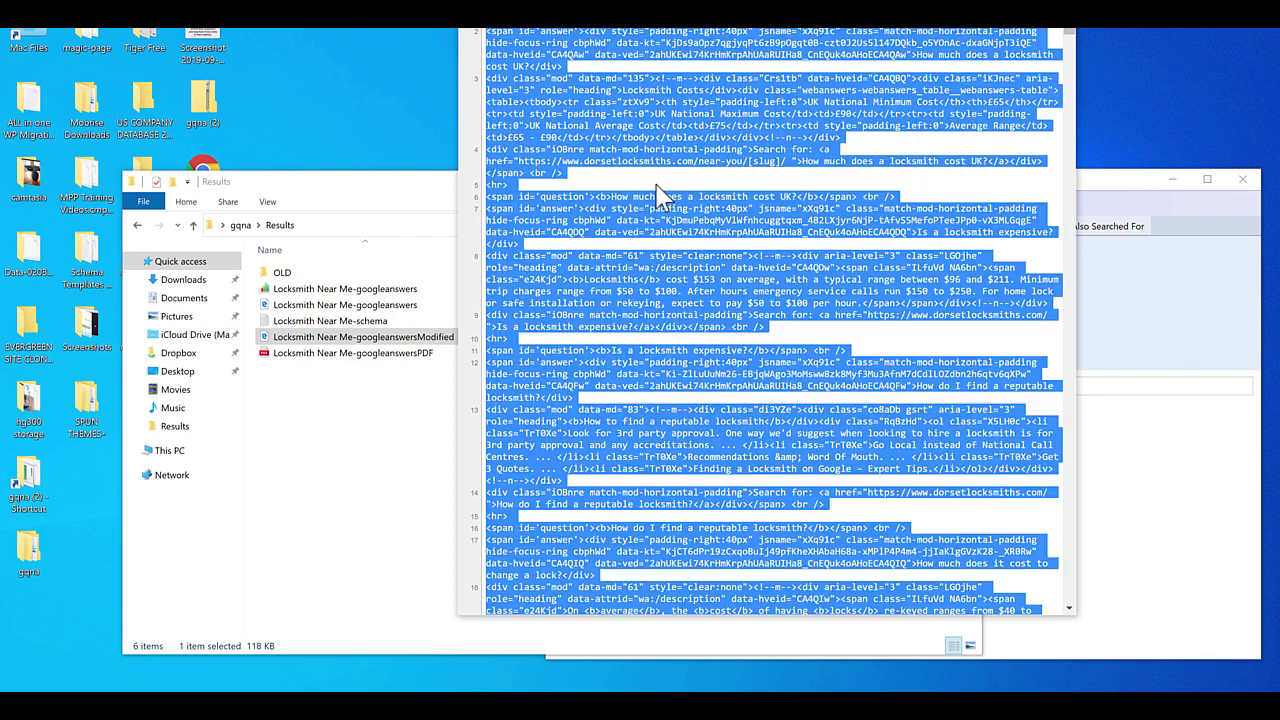
right_click(697, 147)
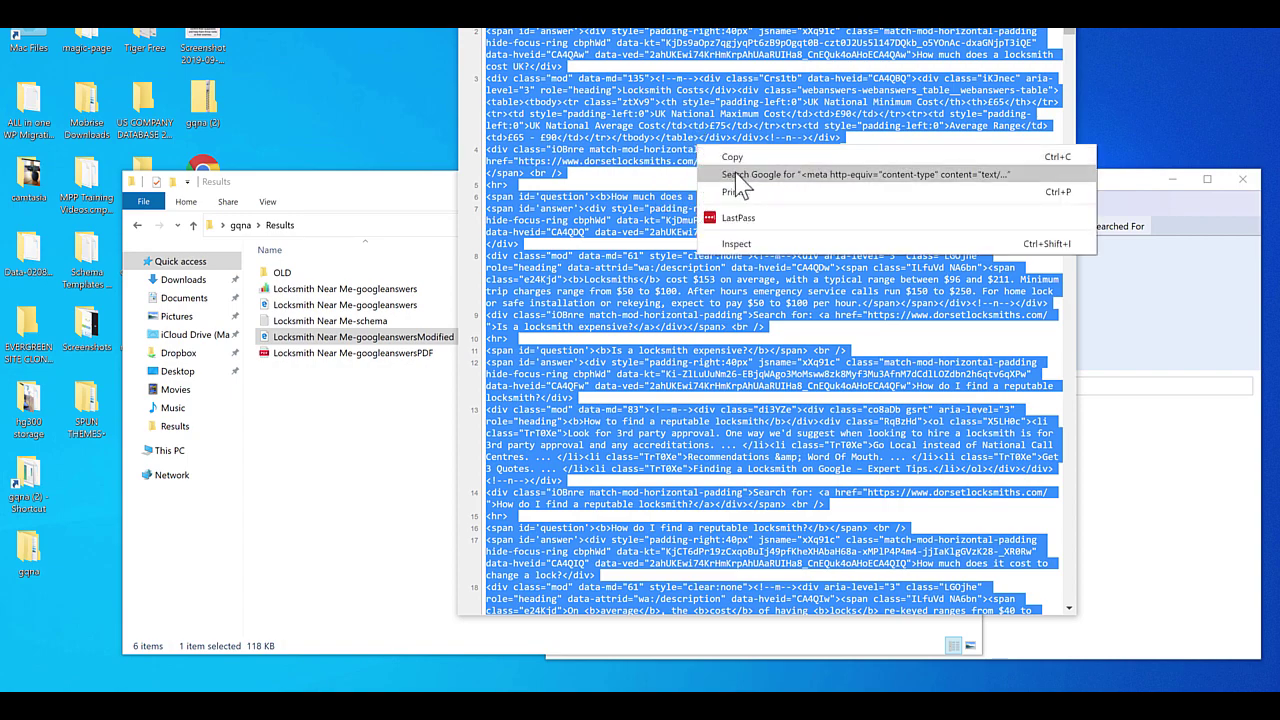
left_click(736, 157)
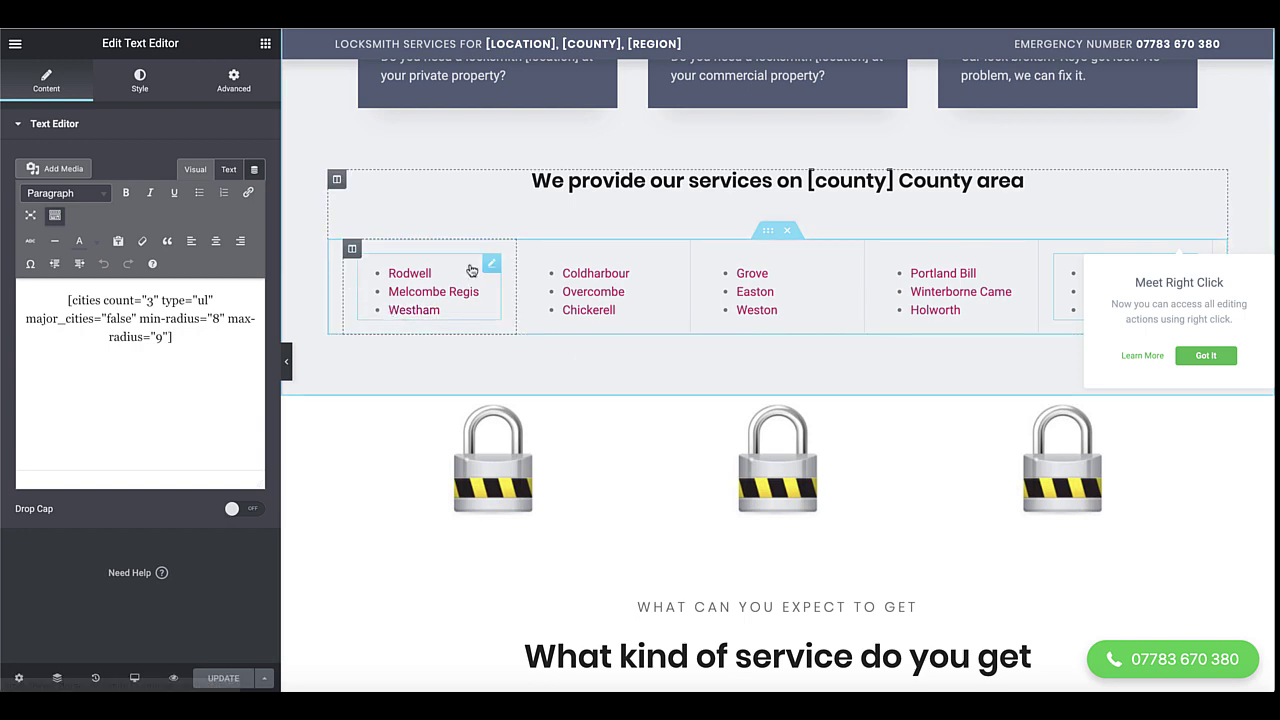
Add a new empty section above the map and drop a Tabs widget into it
scroll(823, 376, "down", 5)
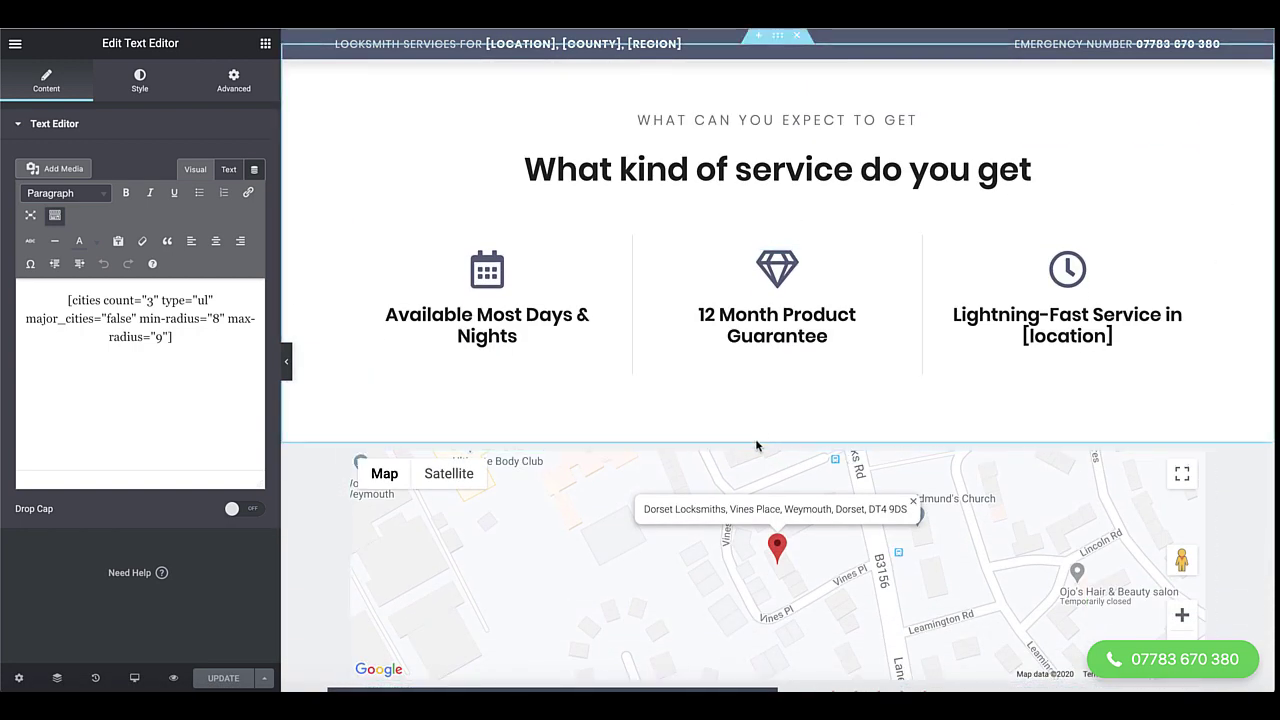
left_click(759, 437)
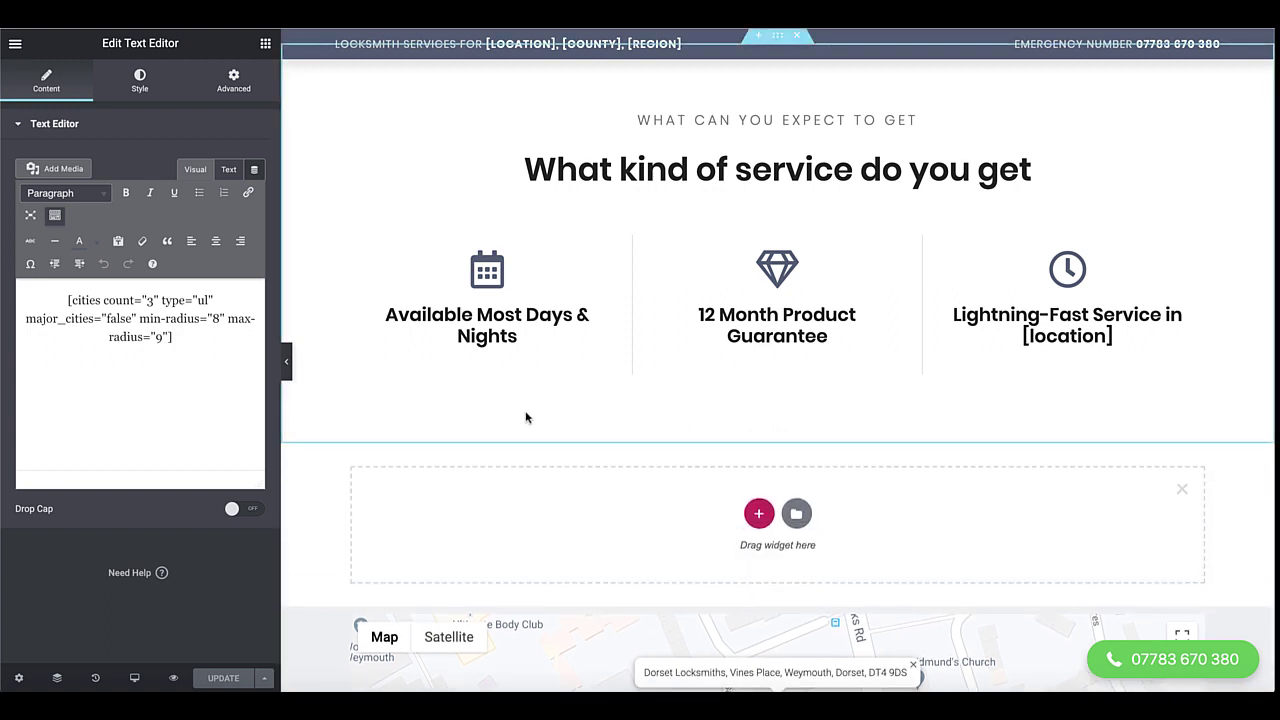
left_click(266, 45)
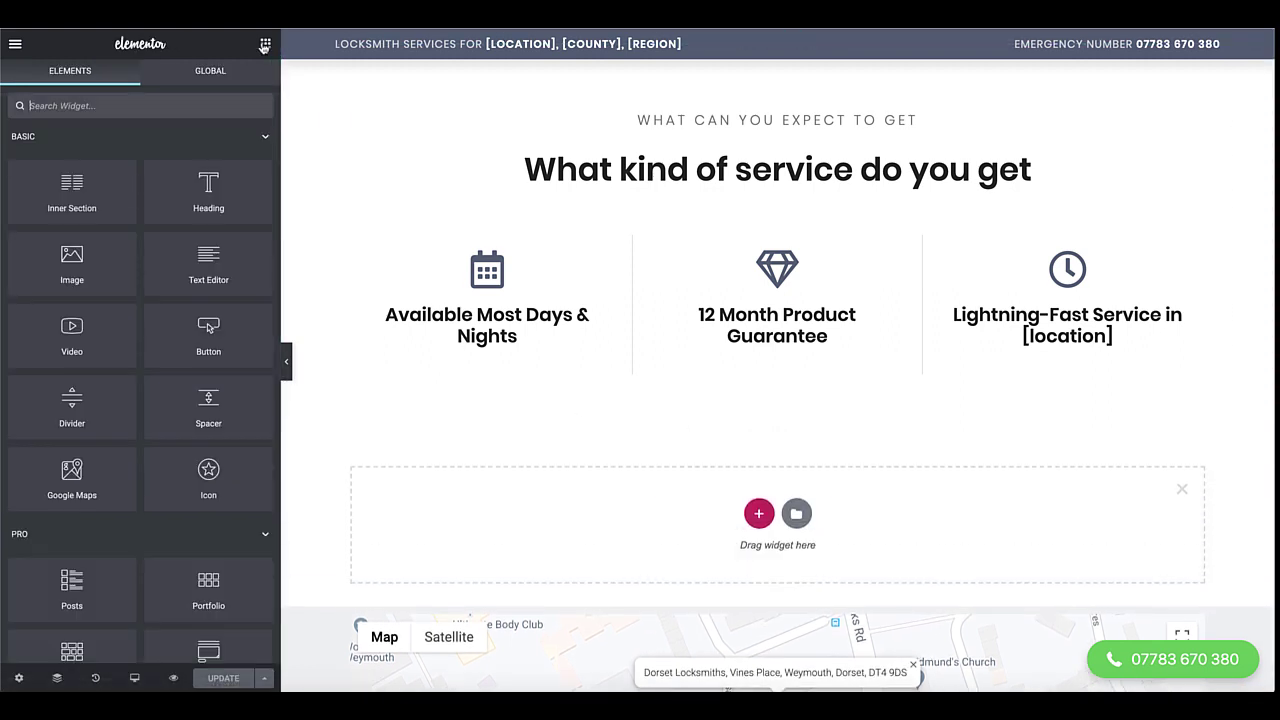
left_click(136, 105)
type("tab")
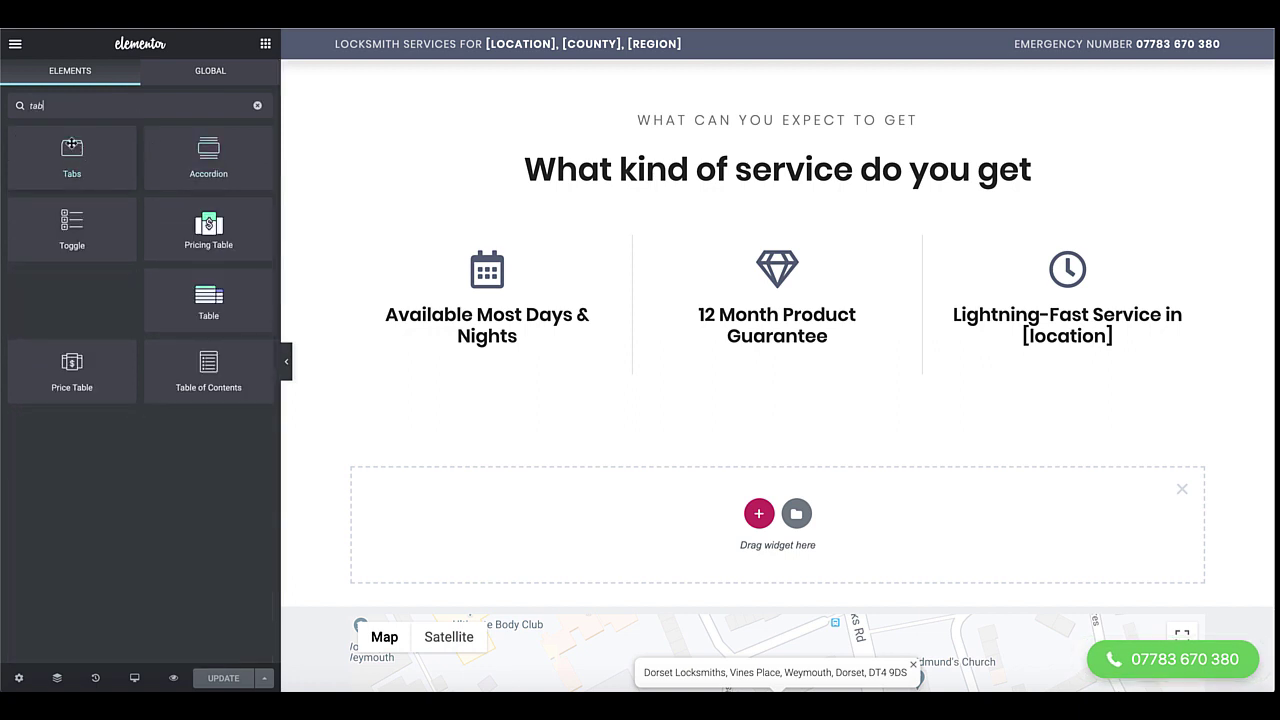
left_click_drag(72, 145, 781, 502)
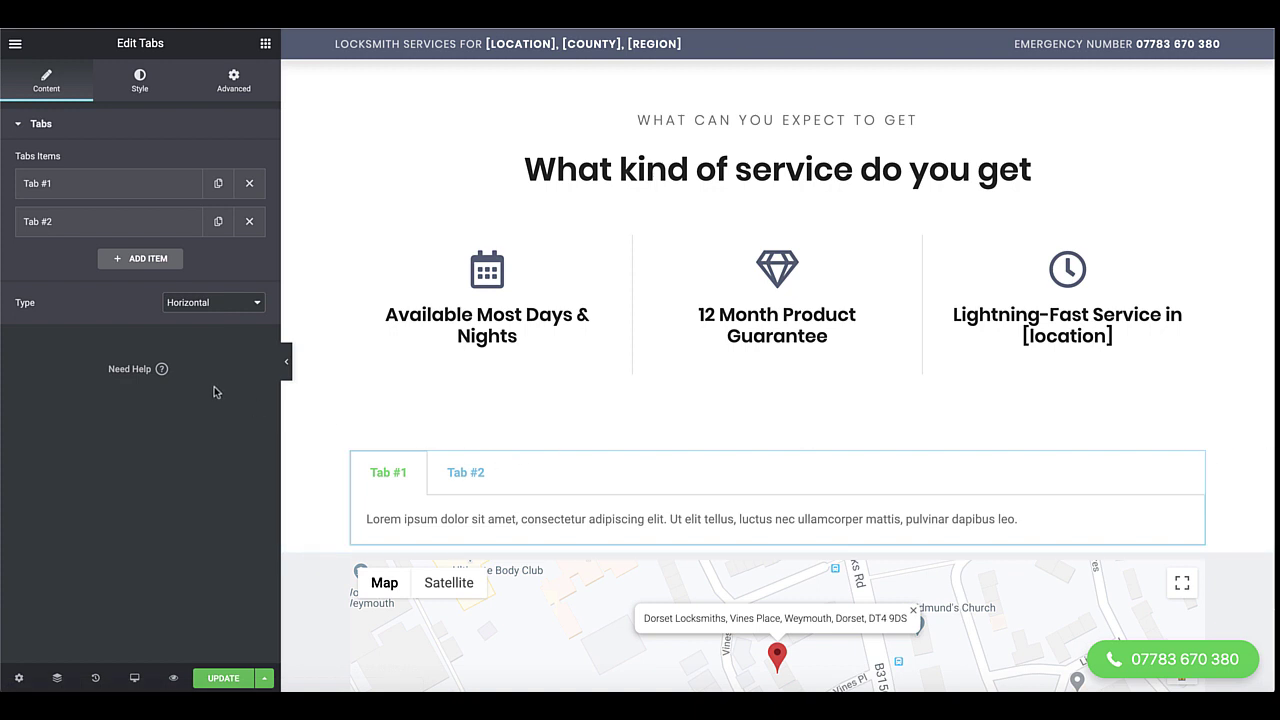
Delete Tab #2 and rename Tab #1 to 'FAQs'
left_click(249, 221)
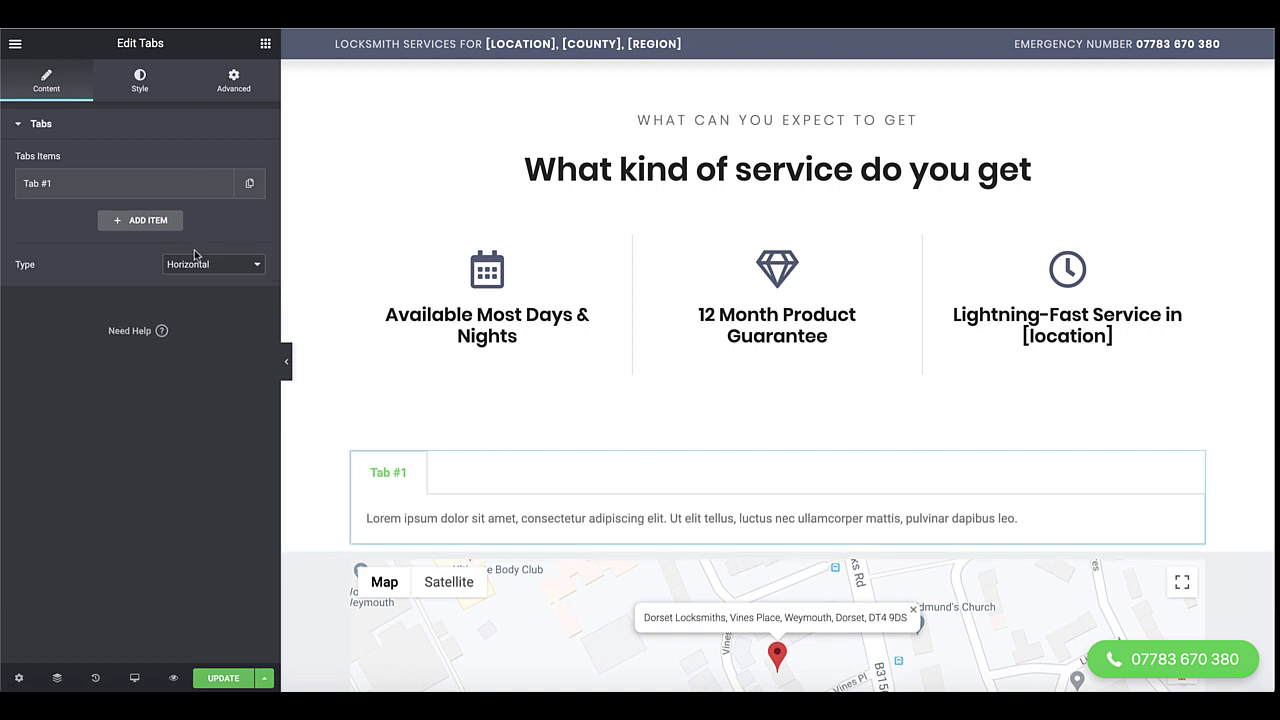
left_click(120, 184)
left_click_drag(73, 243, 3, 227)
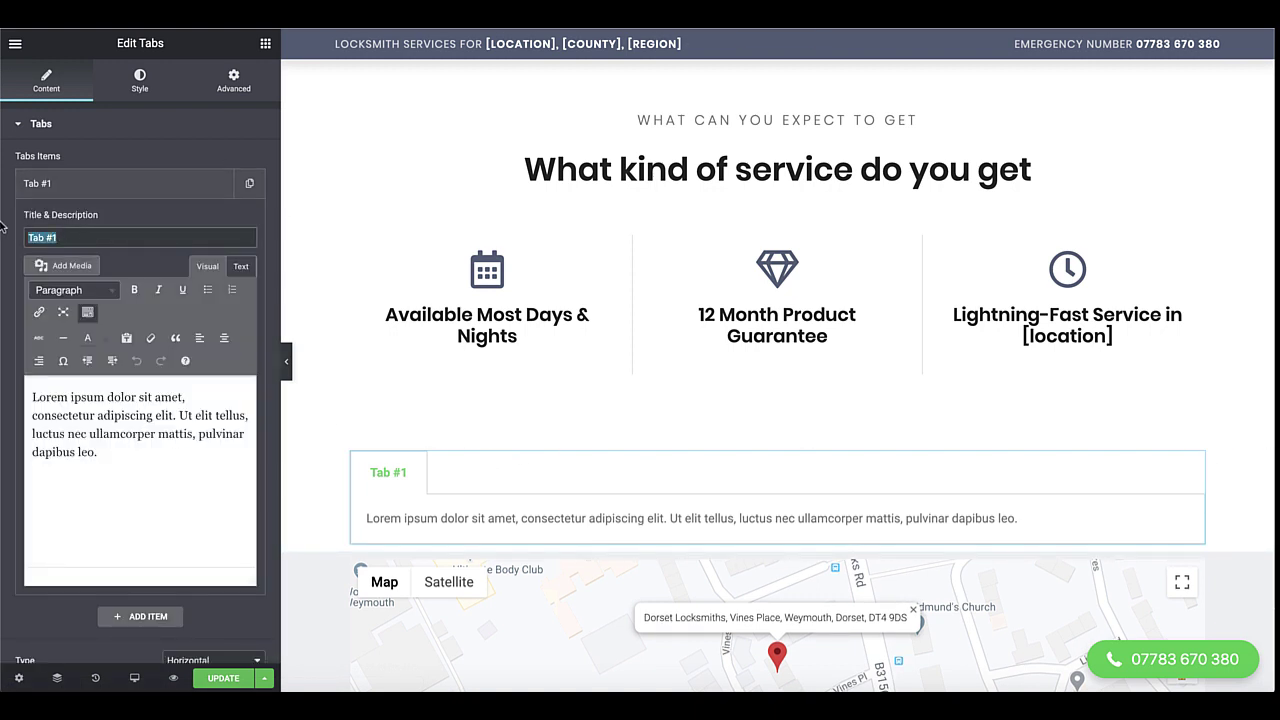
type("FA")
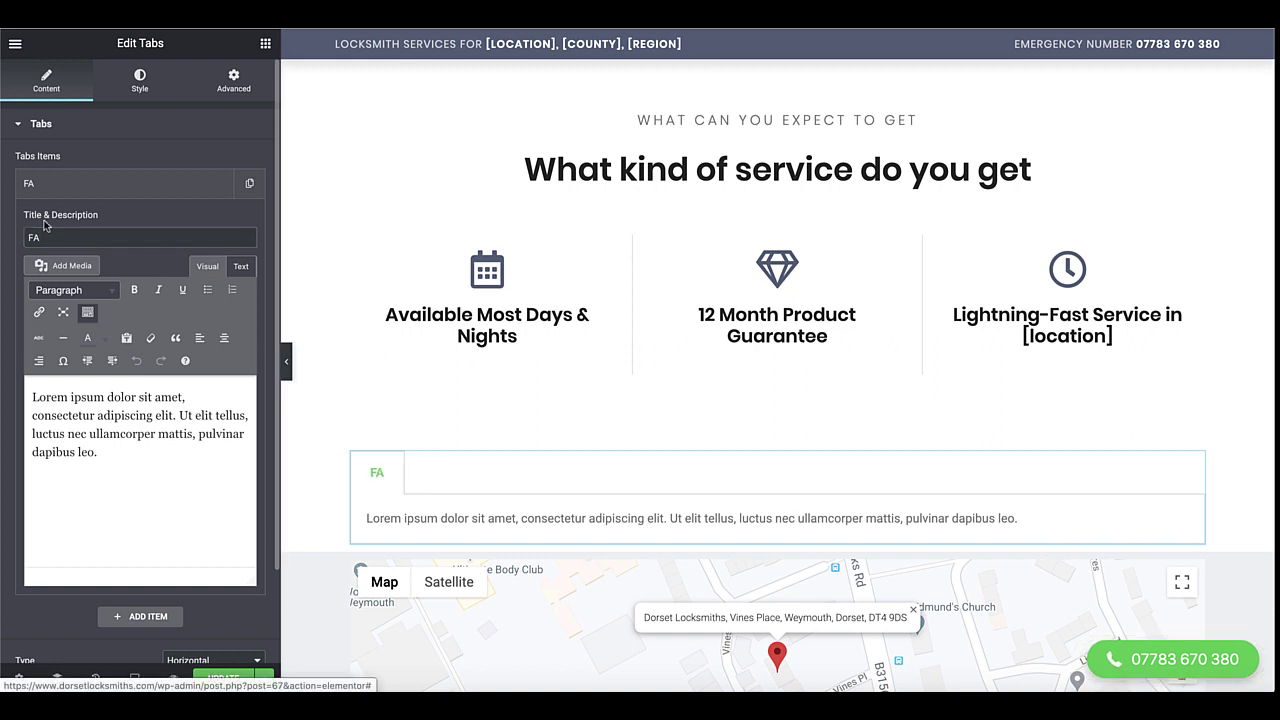
type("Qs")
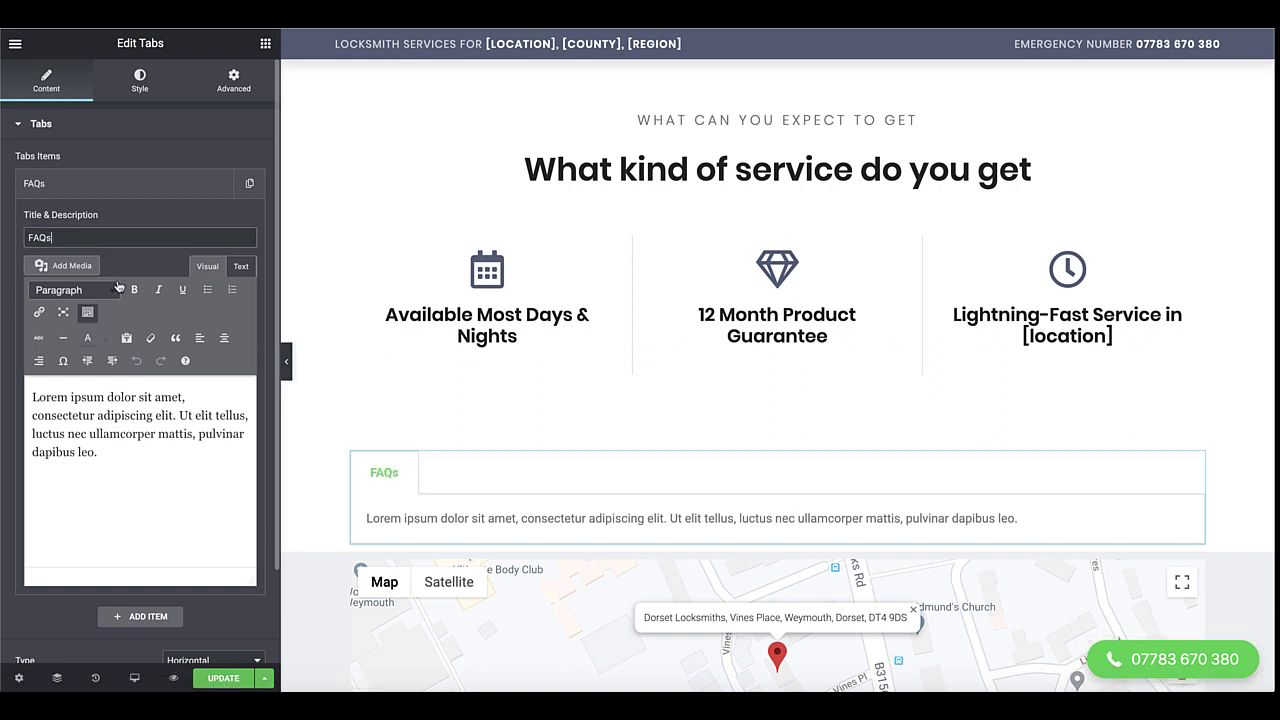
Switch the FAQs tab description to Text mode and select the placeholder Lorem ipsum text
left_click(242, 267)
key("ctrl+a")
key("ctrl+c")
left_click(208, 268)
left_click(242, 267)
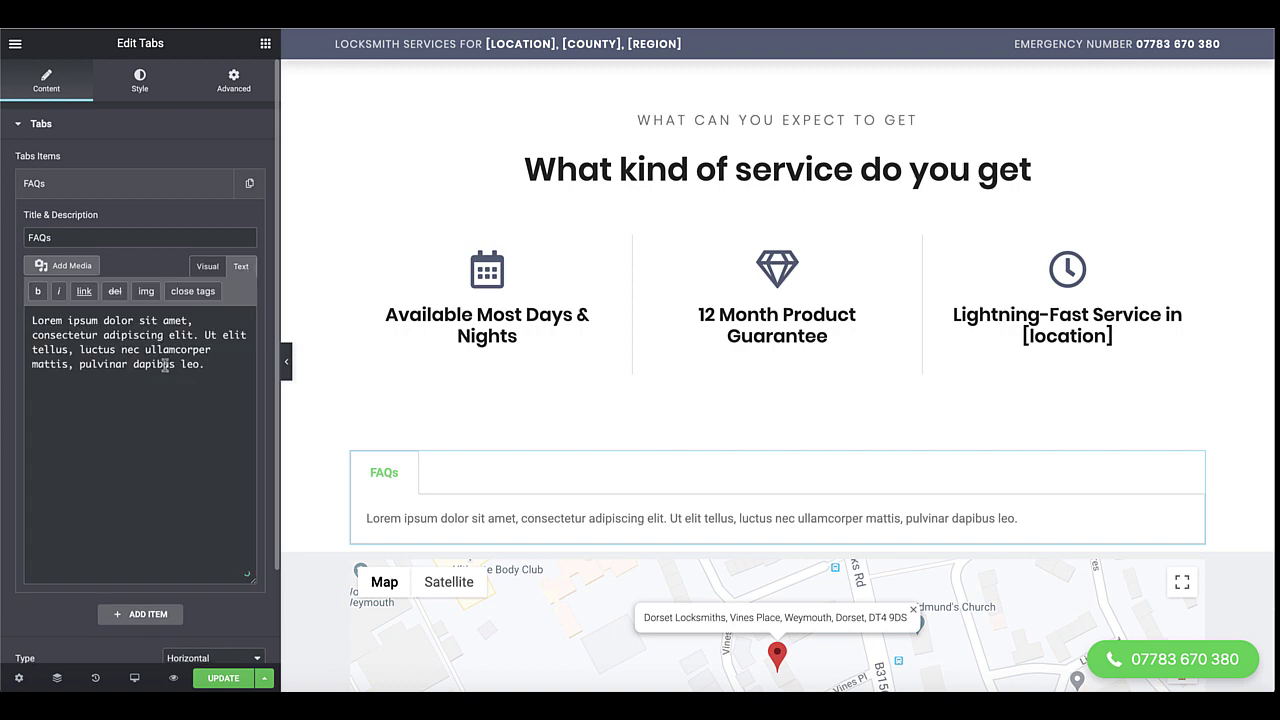
key("ctrl+a")
Paste the locksmith Q&A HTML over the placeholder and review the list down to 'How do I rekey my house?'
key("ctrl+v")
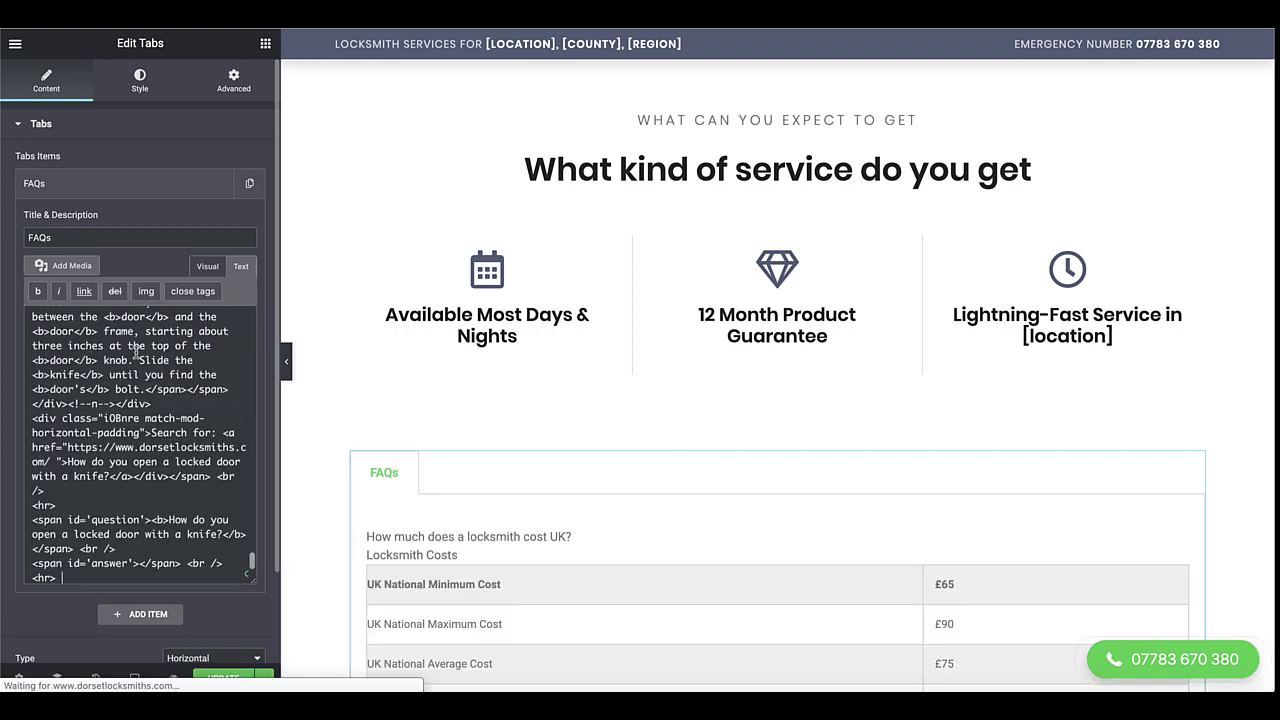
scroll(680, 403, "down", 5)
scroll(682, 403, "up", 1)
scroll(935, 347, "down", 2)
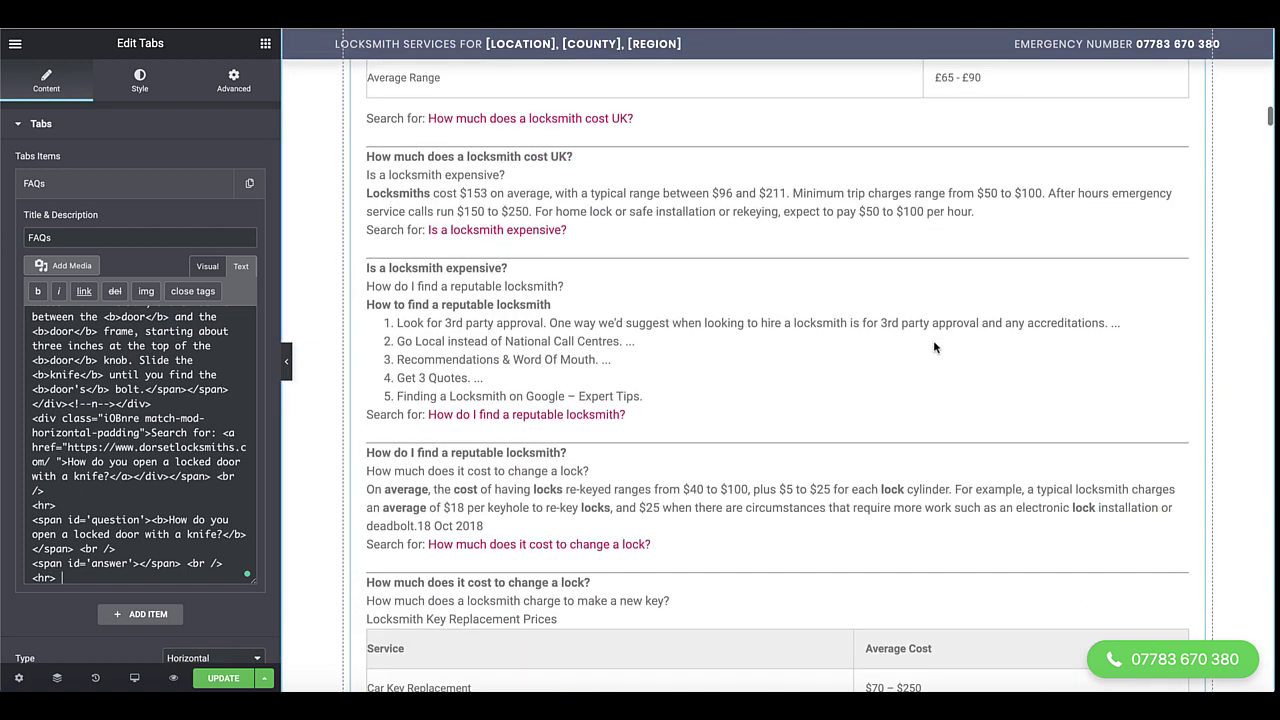
scroll(937, 347, "up", 1)
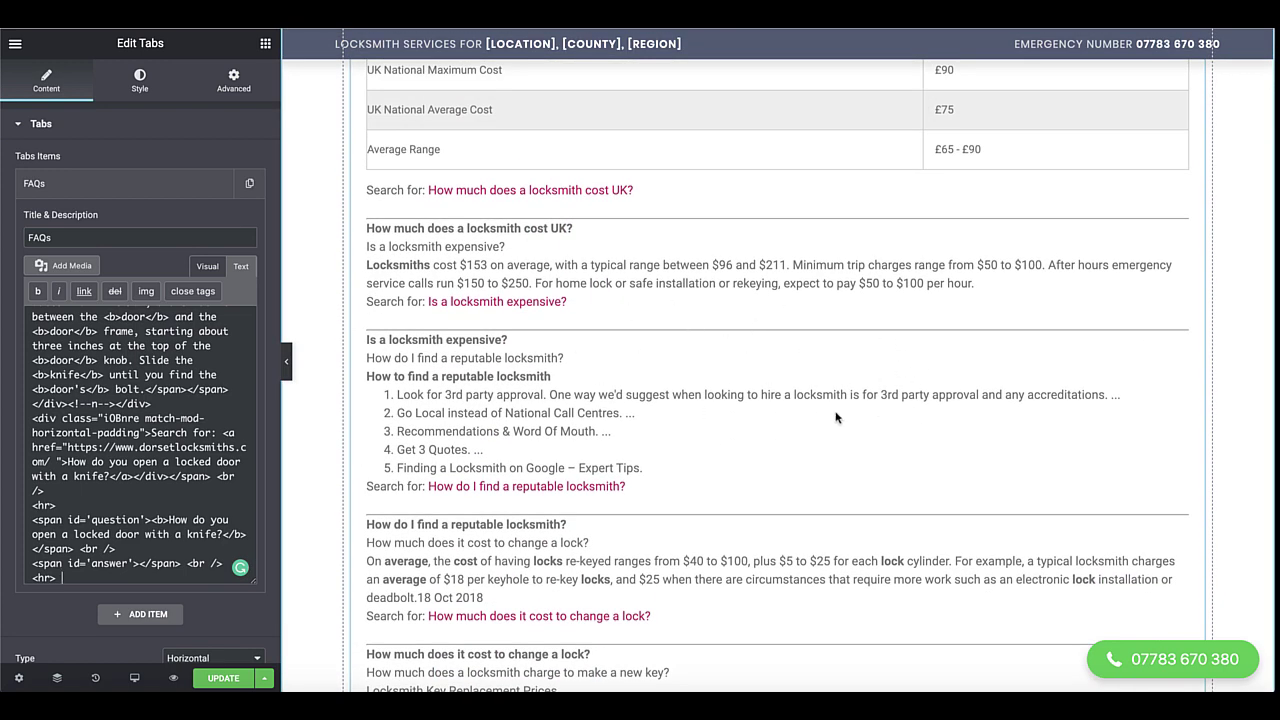
scroll(836, 417, "down", 4)
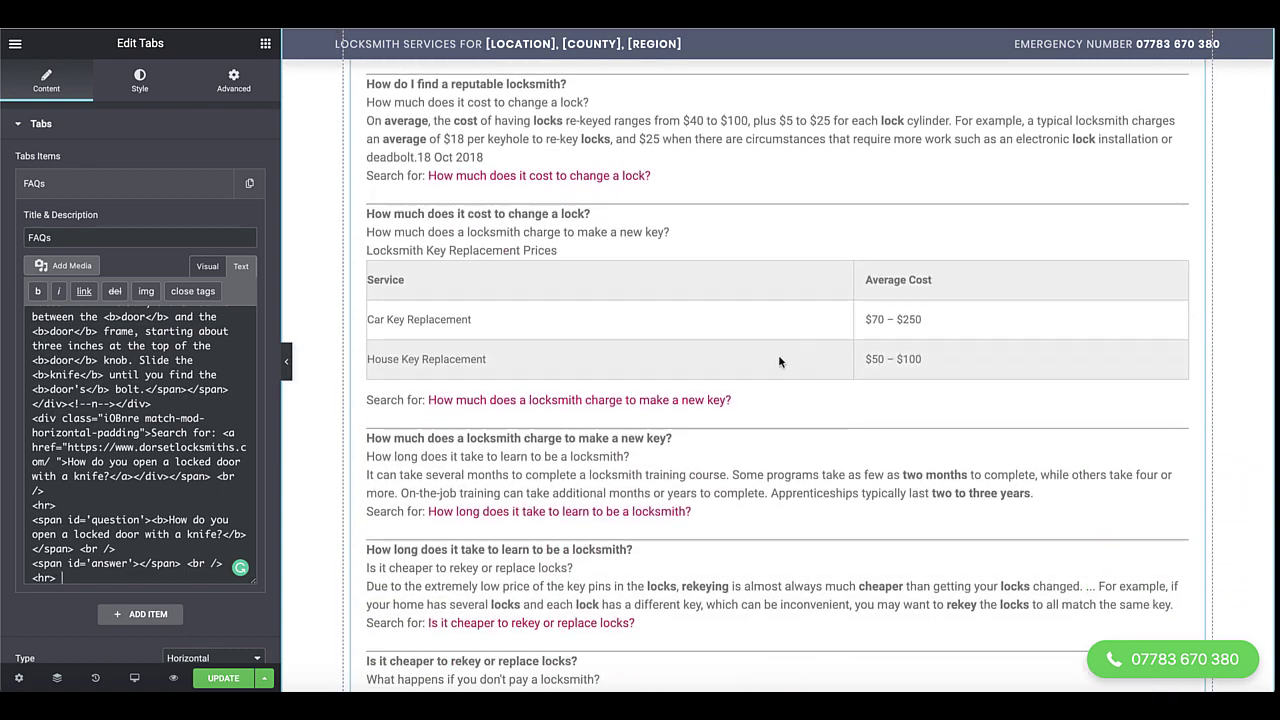
scroll(895, 326, "down", 6)
scroll(887, 413, "down", 4)
scroll(885, 418, "down", 15)
scroll(886, 418, "down", 1)
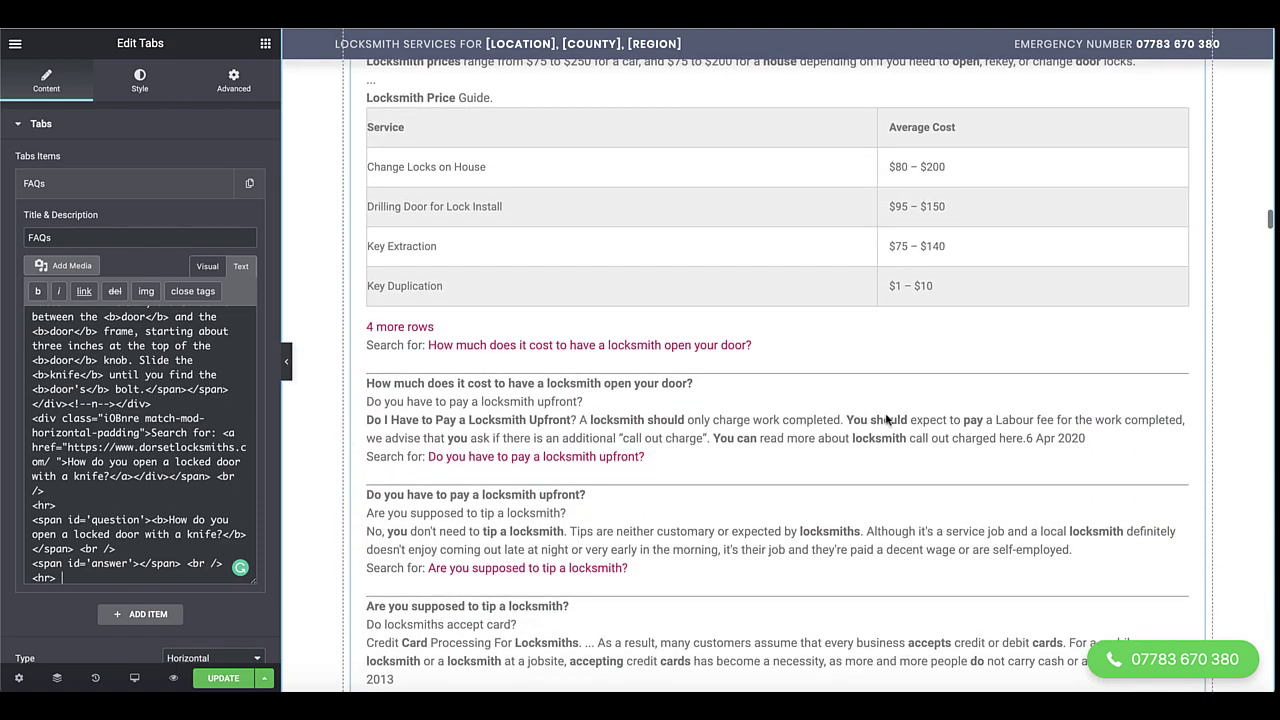
scroll(886, 419, "down", 10)
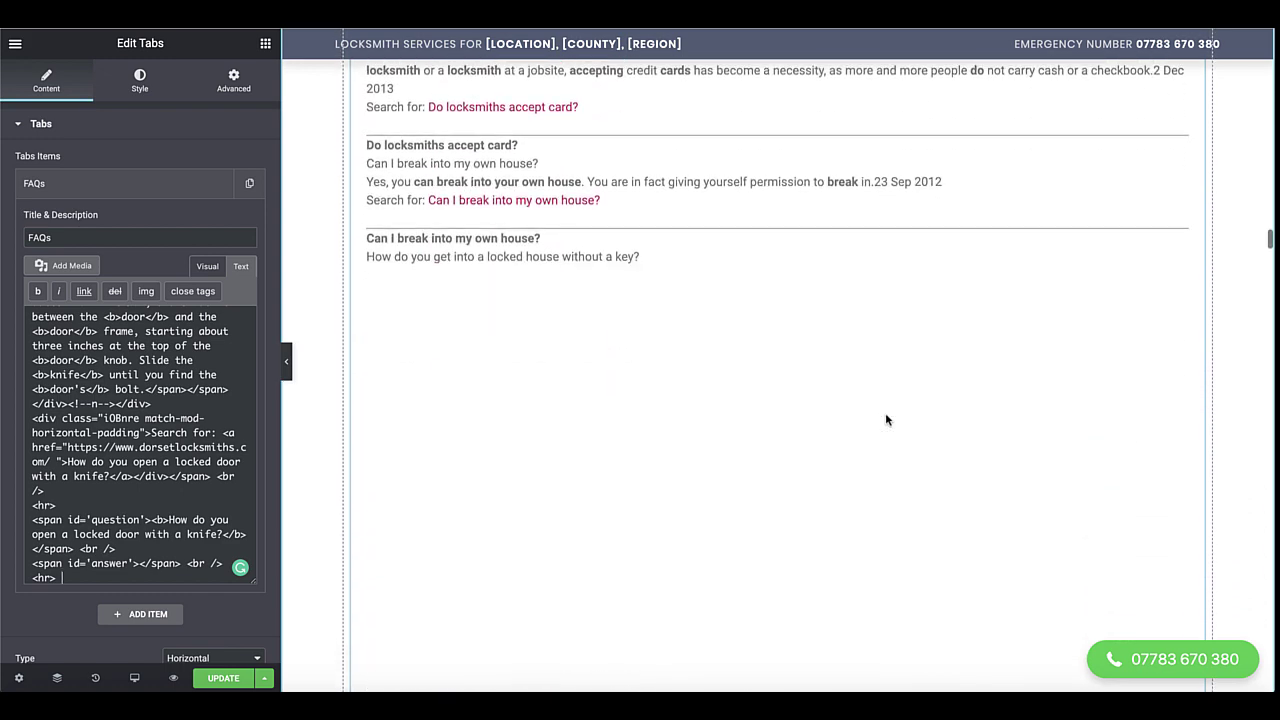
scroll(885, 419, "down", 4)
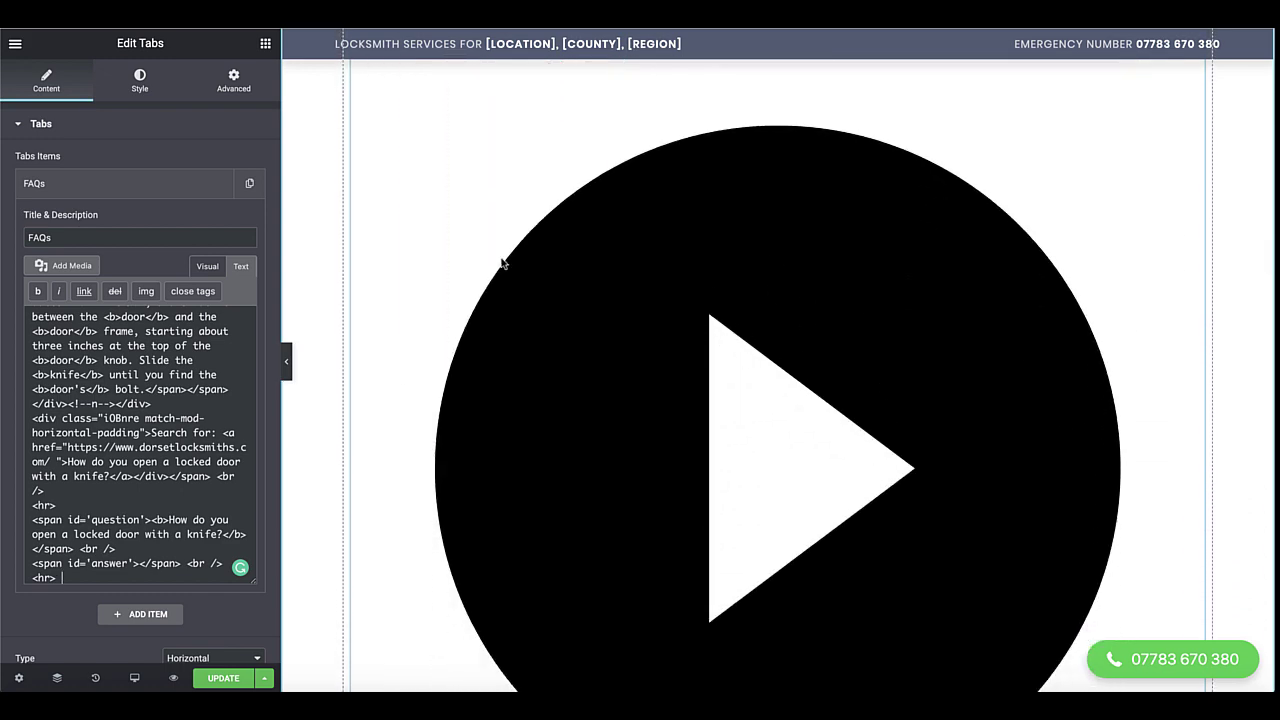
scroll(458, 261, "up", 4)
scroll(828, 363, "down", 10)
scroll(826, 365, "down", 15)
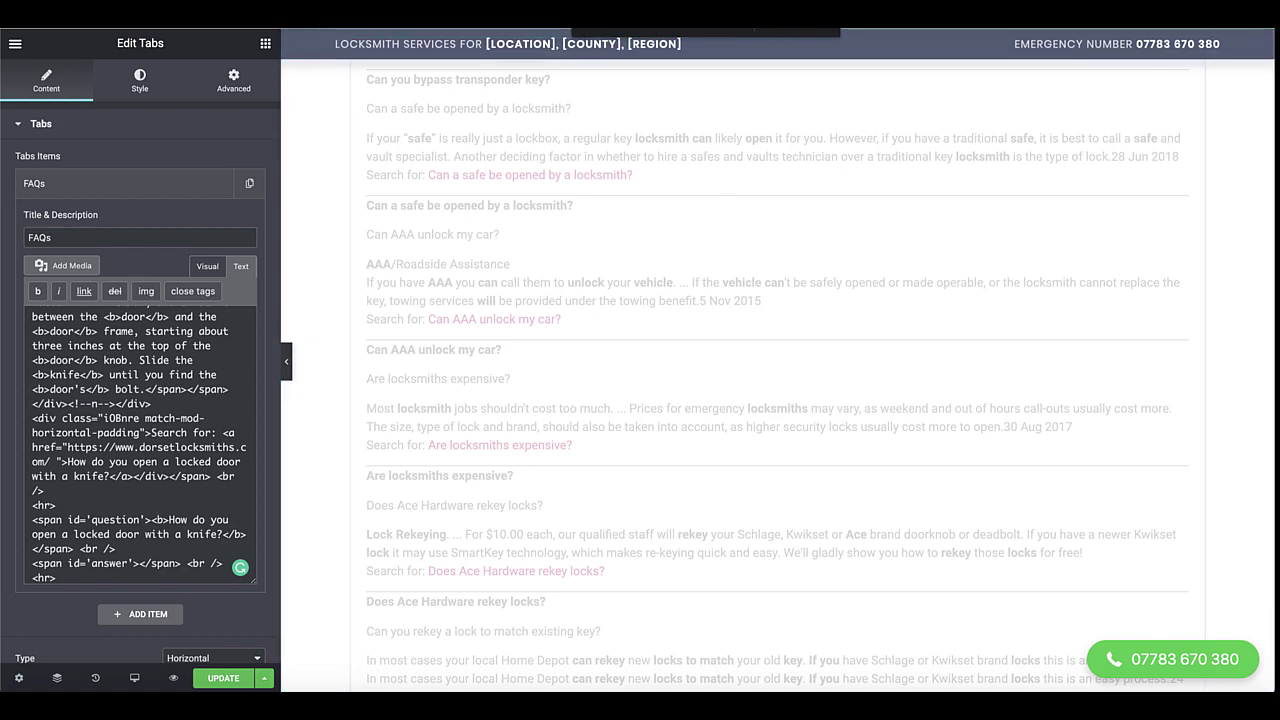
scroll(686, 221, "down", 6)
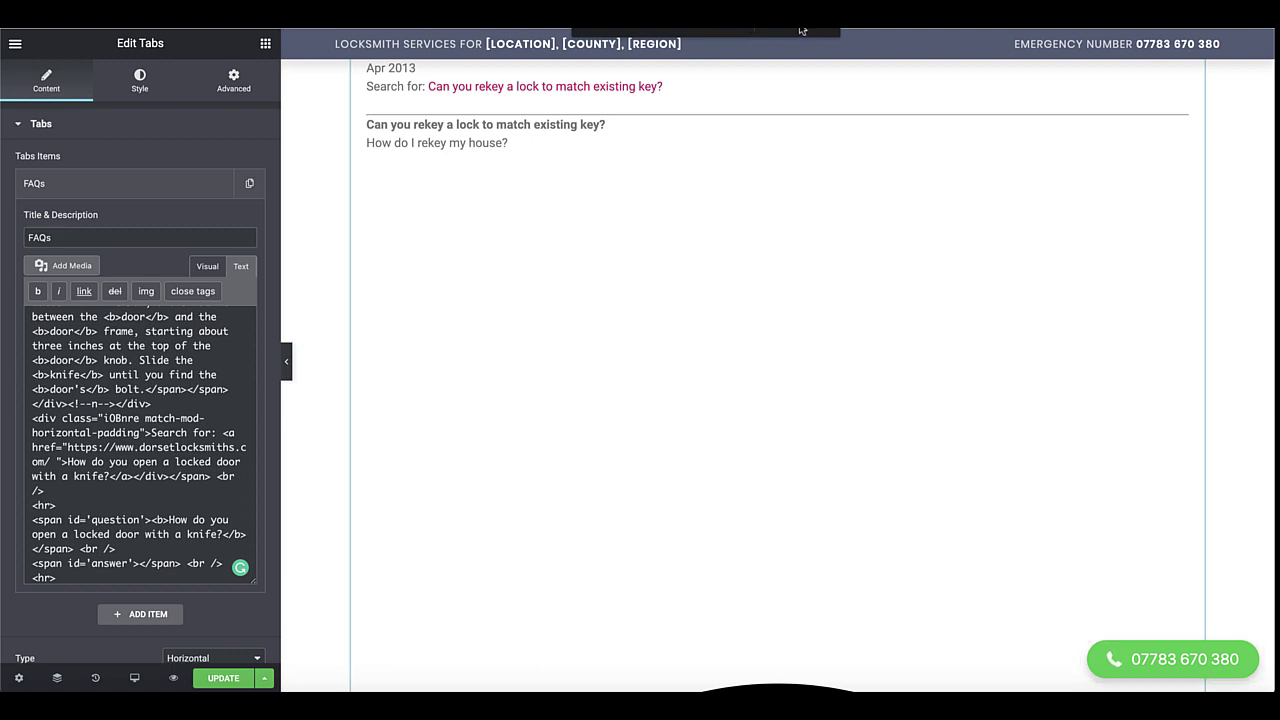
Locate the first YouTube embed in the FAQ code and replace it with clean FAQ HTML
key("Return")
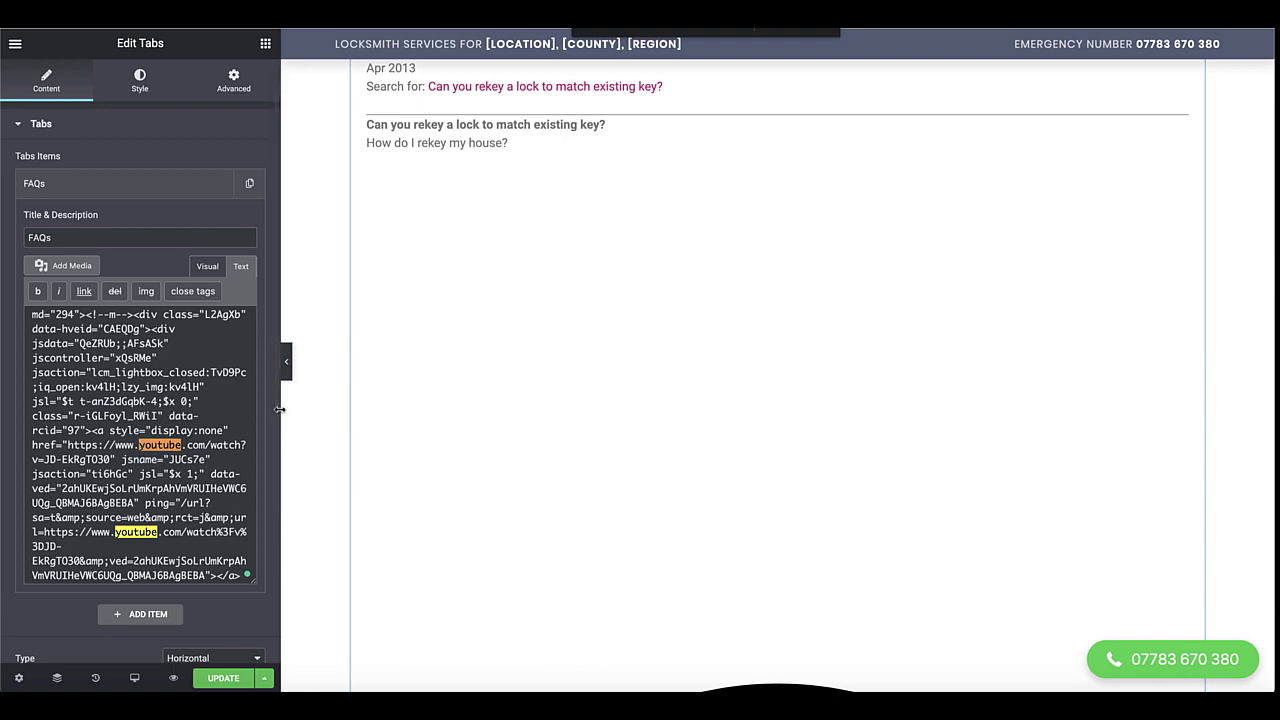
left_click_drag(349, 412, 569, 451)
key("Return")
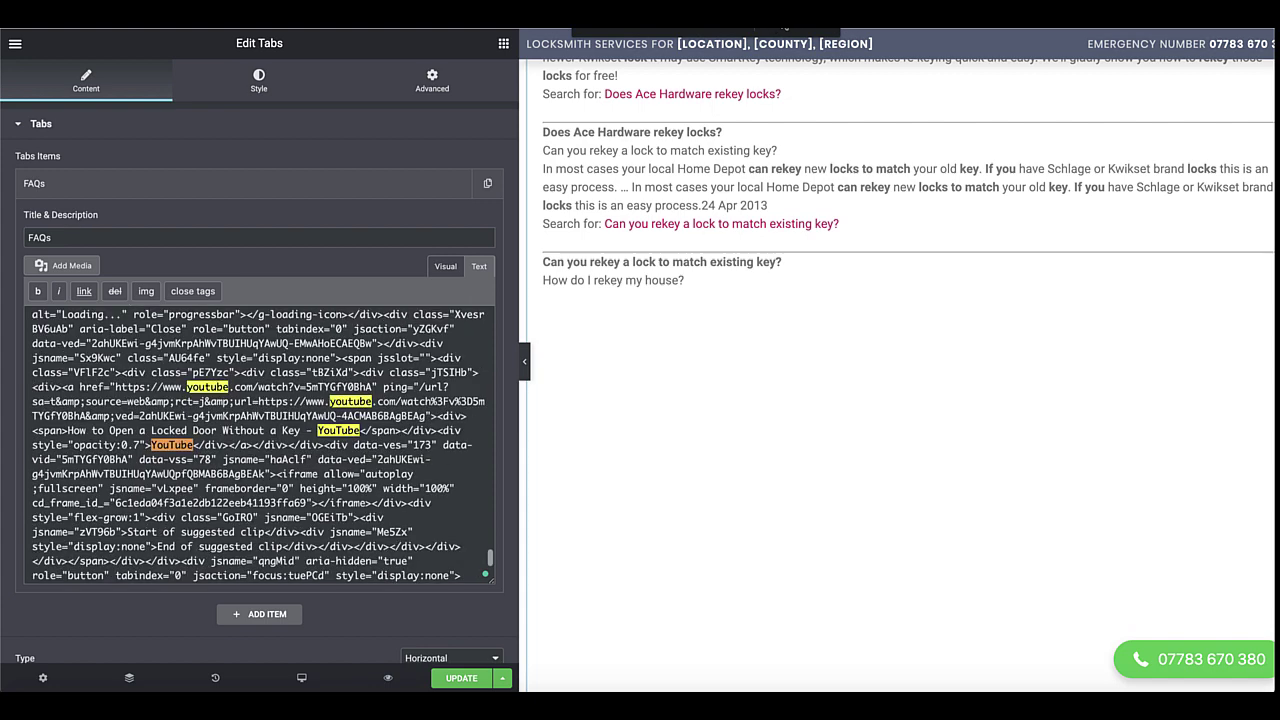
key("Return")
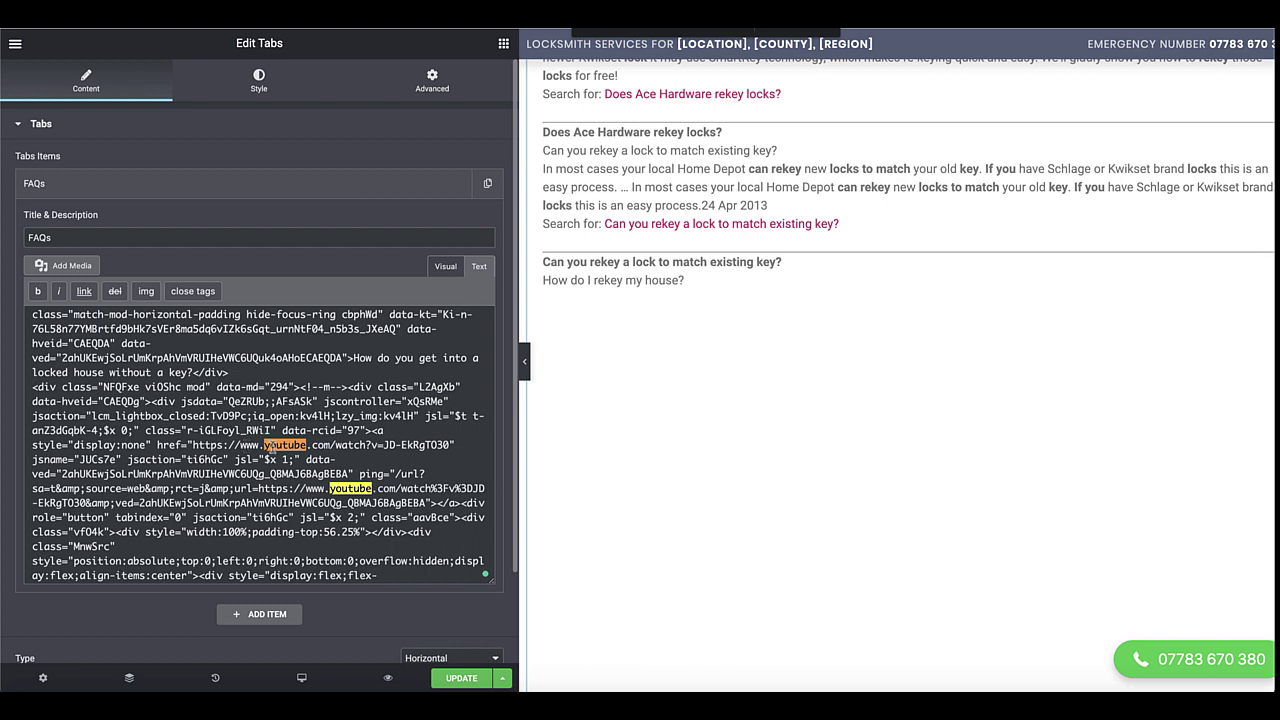
triple_click(250, 446)
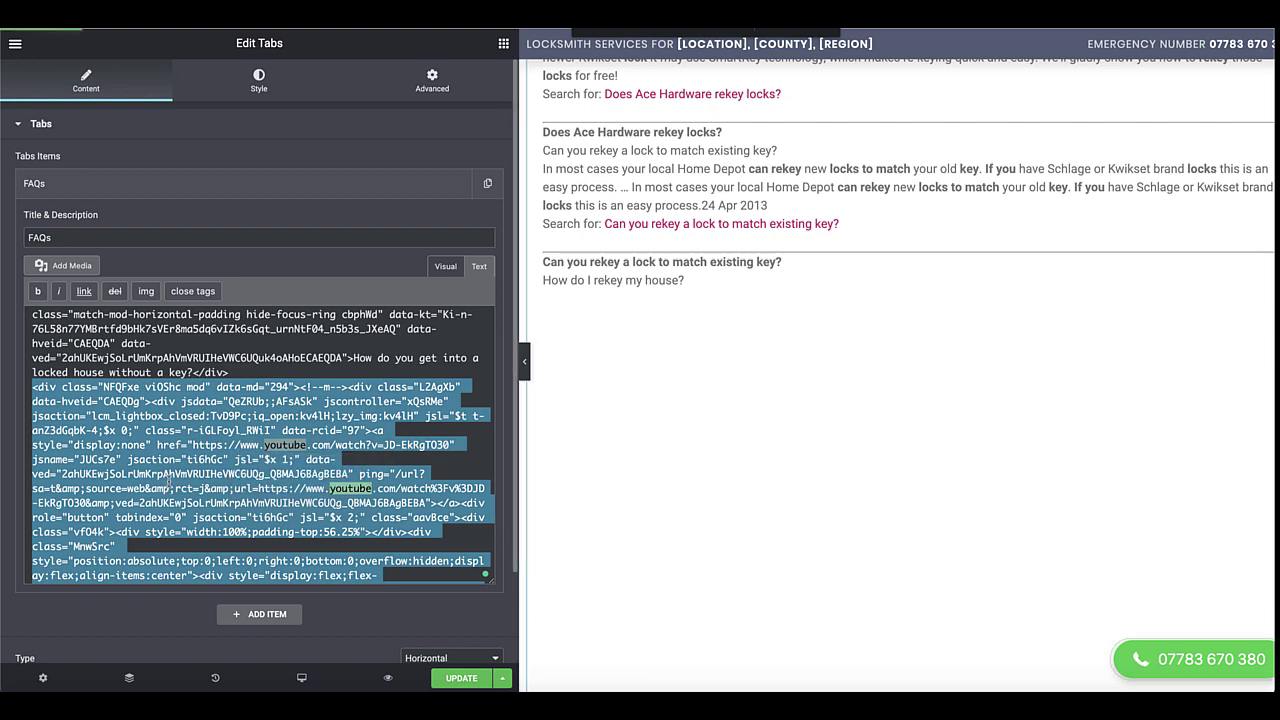
key("ctrl+v")
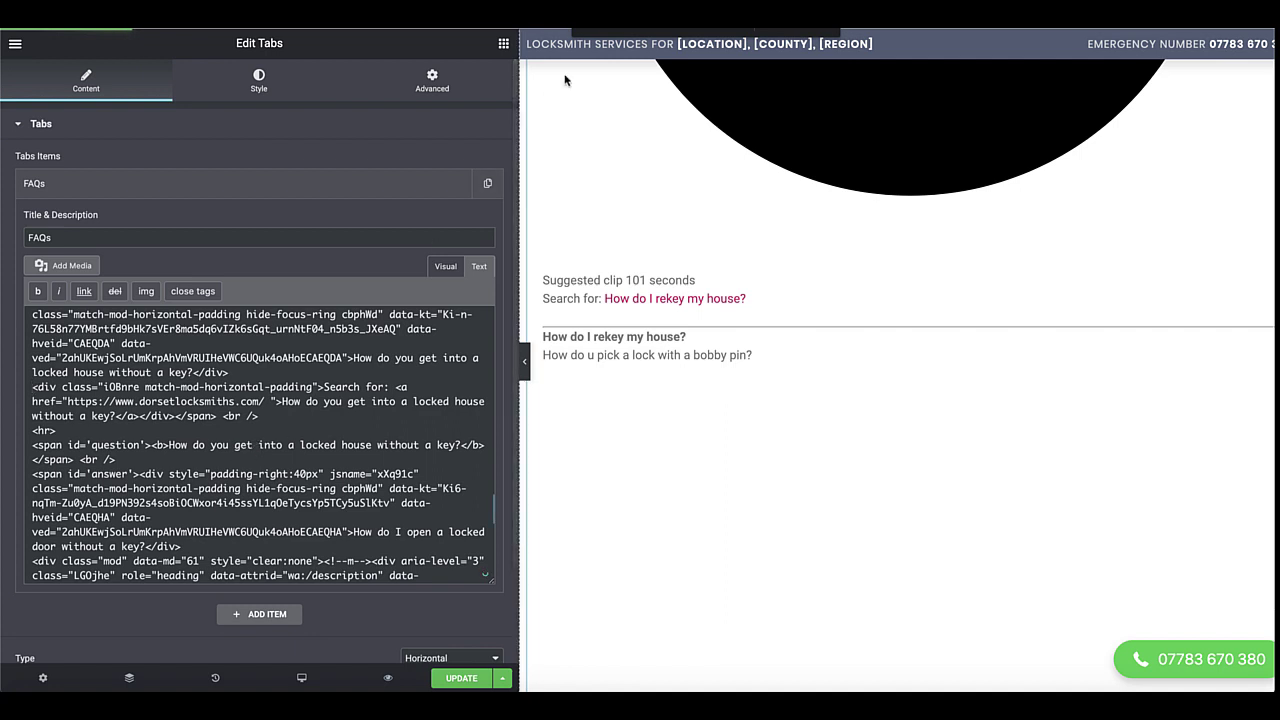
Remove the remaining YouTube embeds, deleting one and pasting clean FAQ HTML over the others
key("Return")
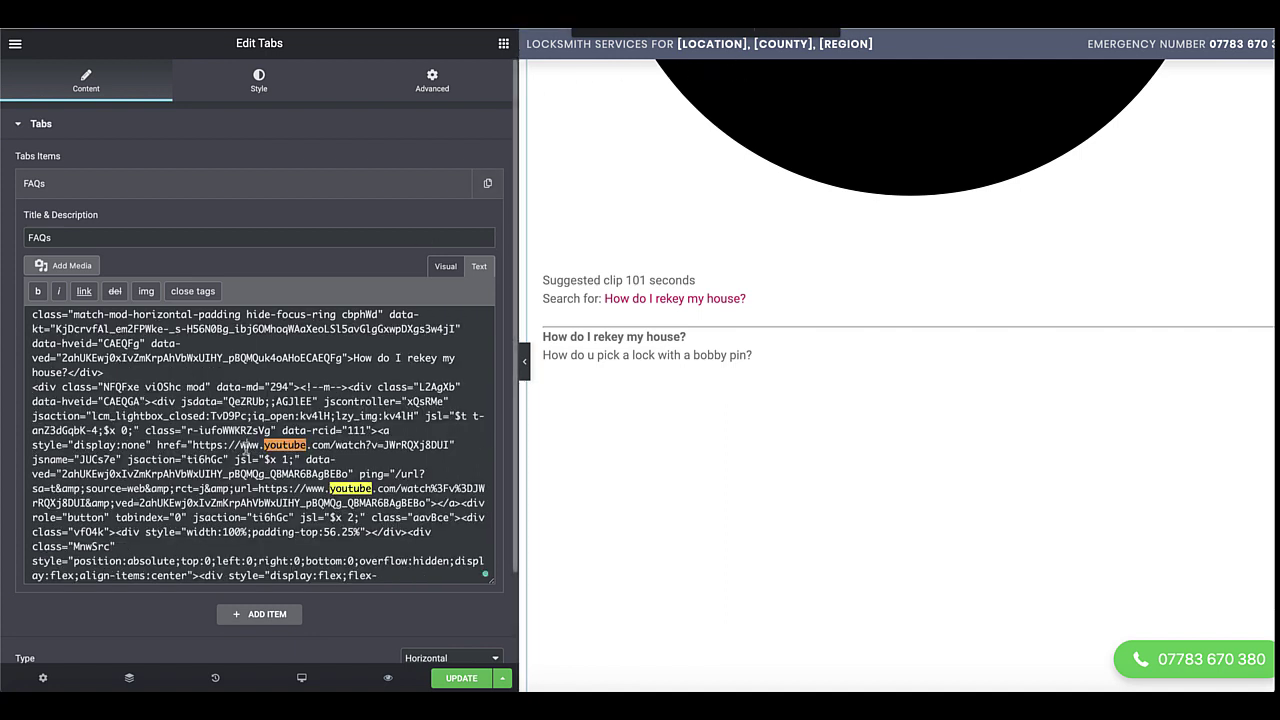
triple_click(245, 447)
key("BackSpace")
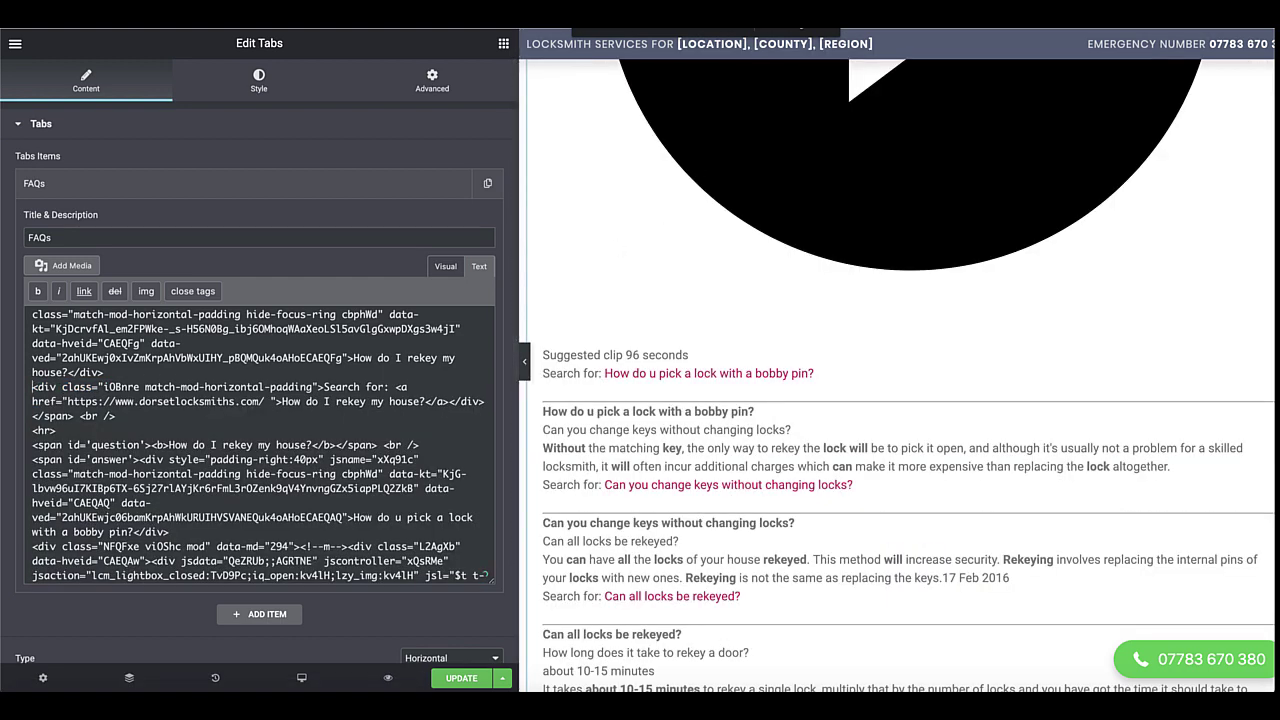
scroll(222, 447, "down", 3)
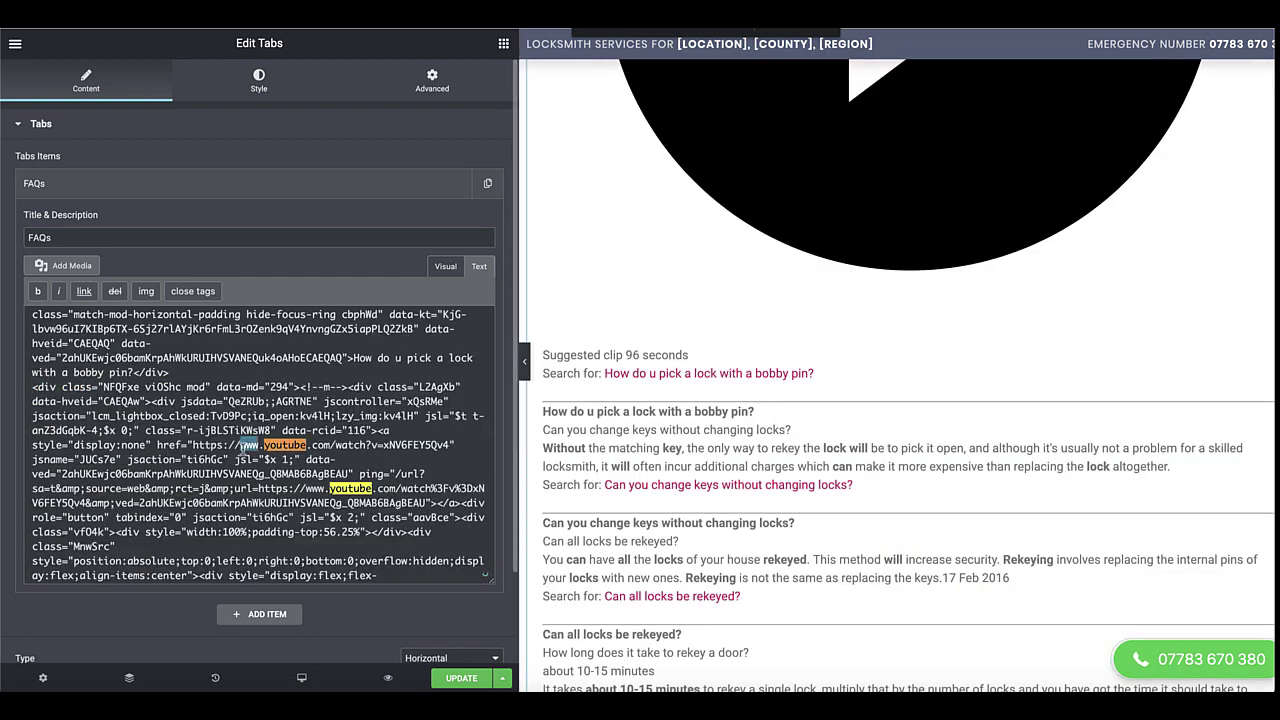
triple_click(243, 452)
key("ctrl+v")
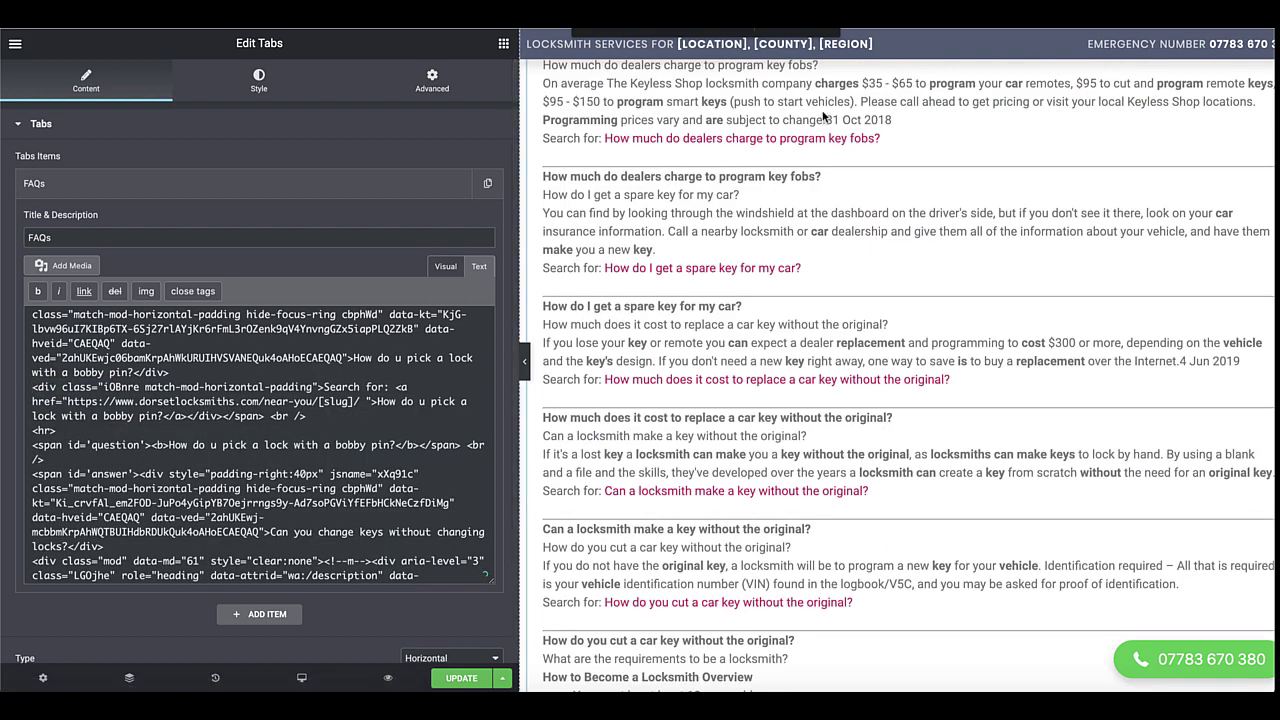
key("Return")
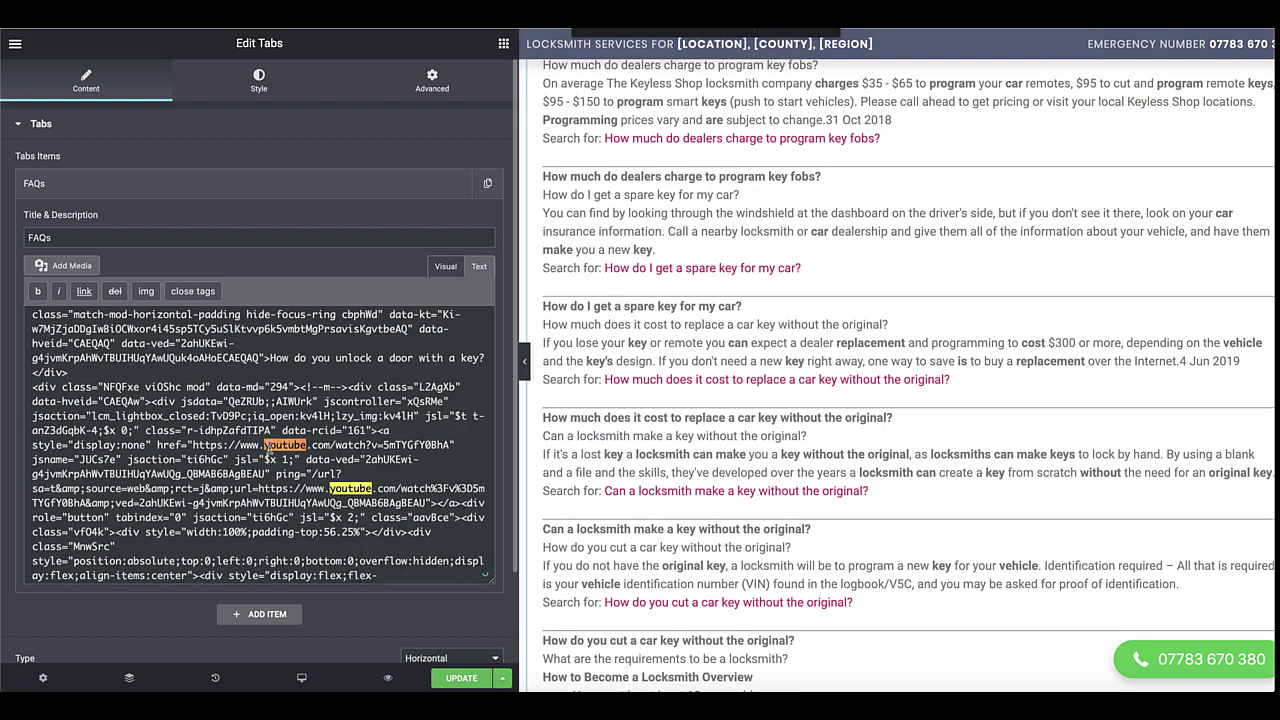
triple_click(243, 447)
key("ctrl+v")
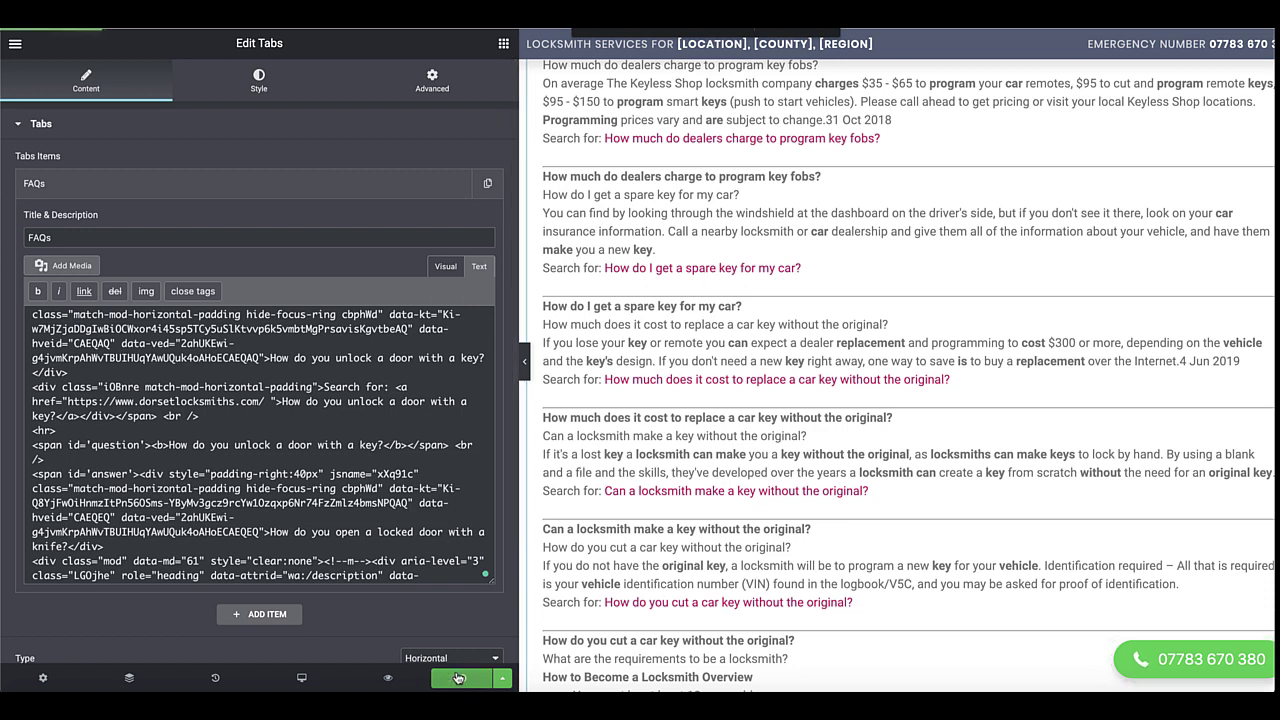
Save the page with UPDATE and check the widened preview
left_click(458, 678)
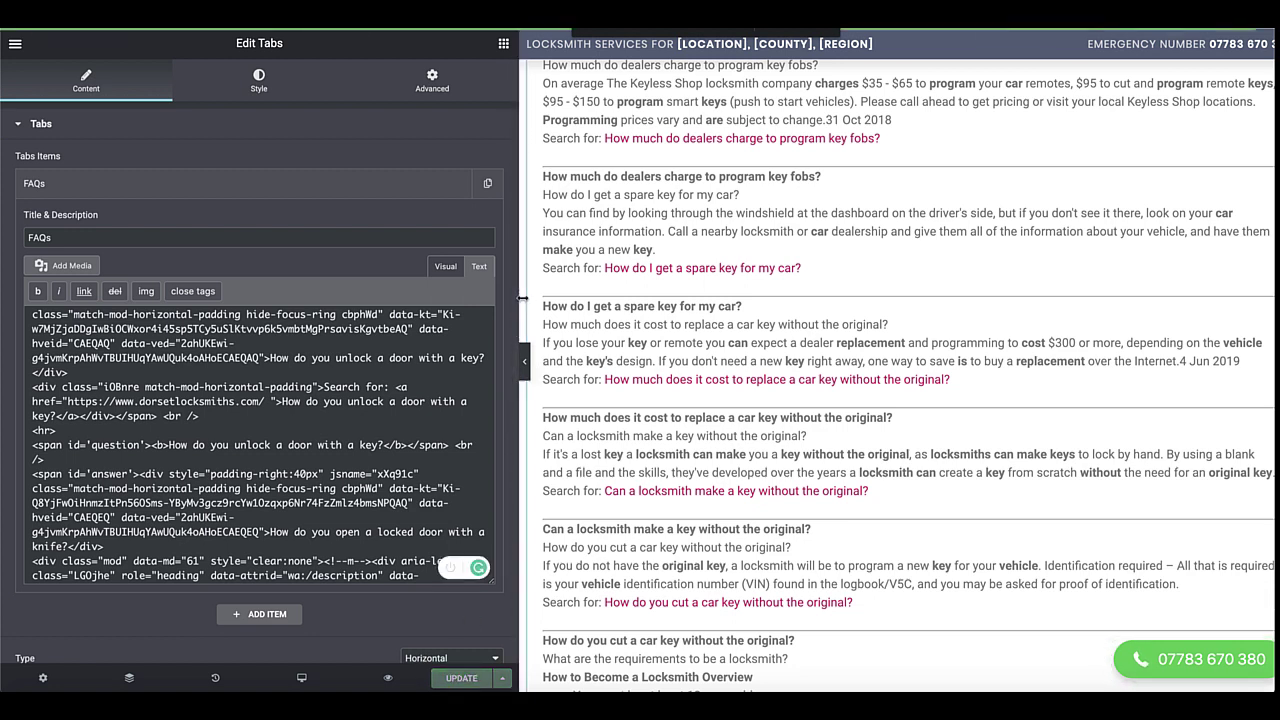
left_click_drag(518, 296, 251, 267)
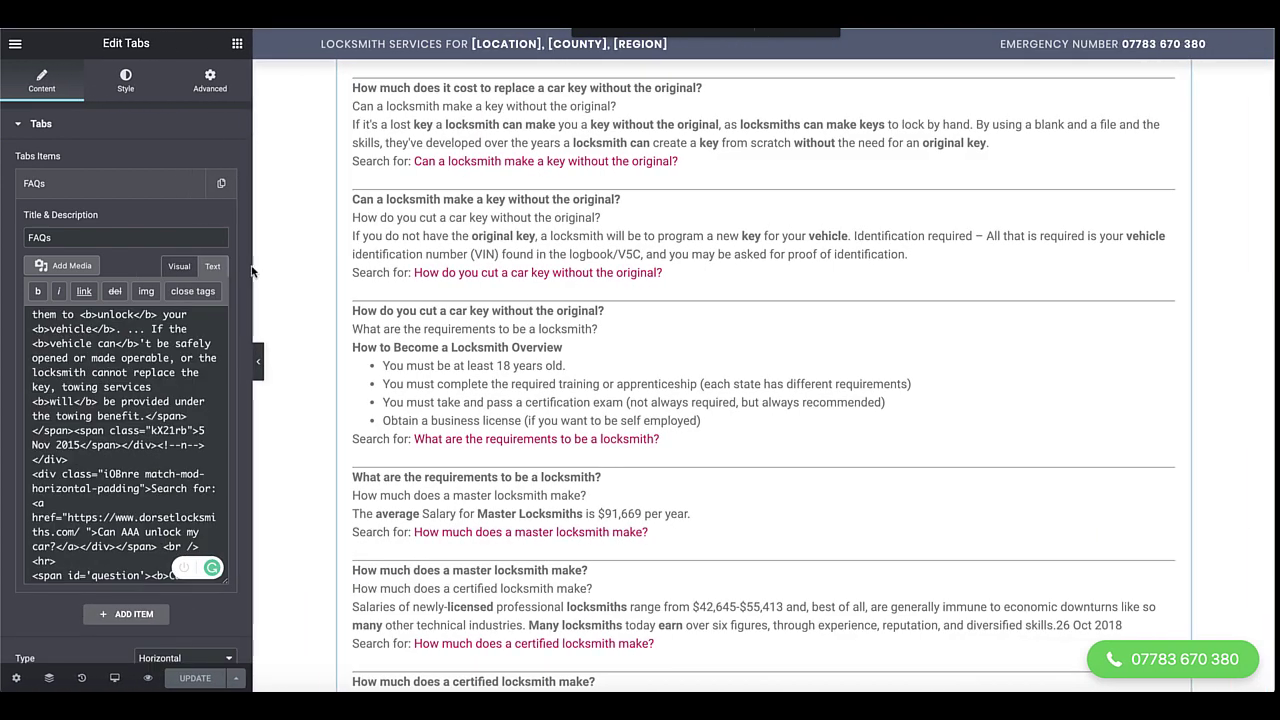
scroll(162, 446, "down", 8)
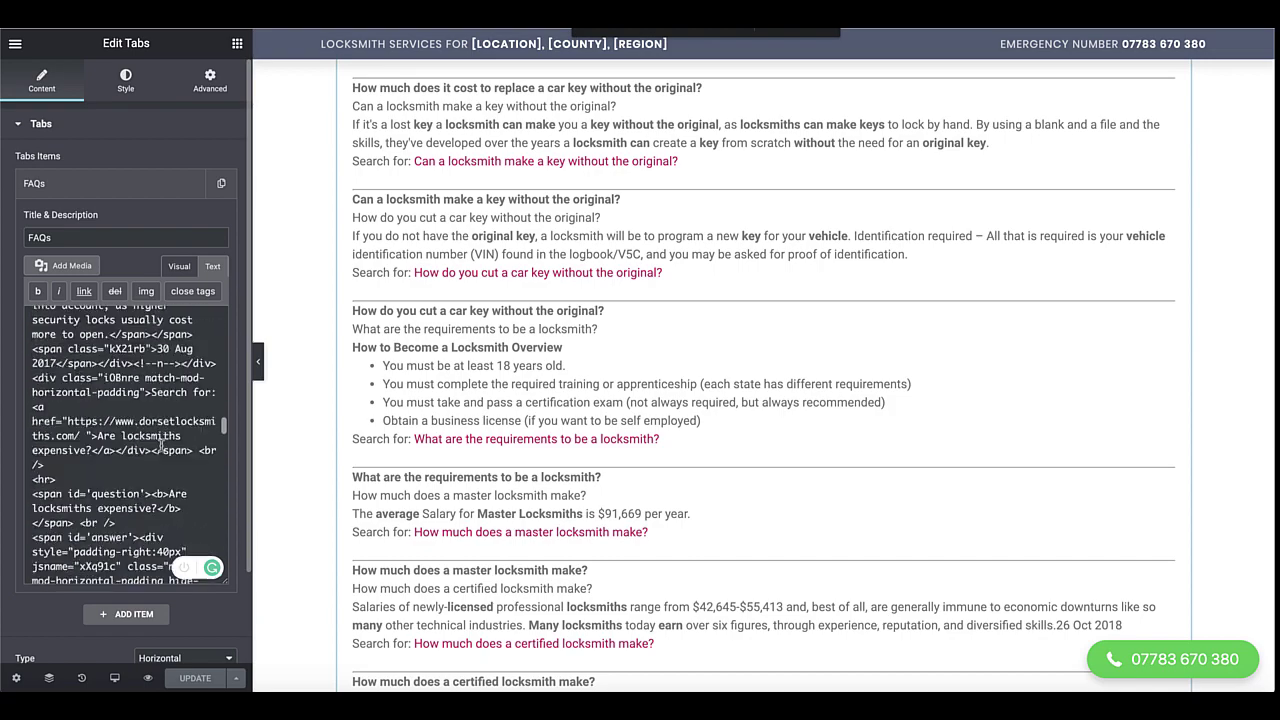
scroll(162, 446, "down", 10)
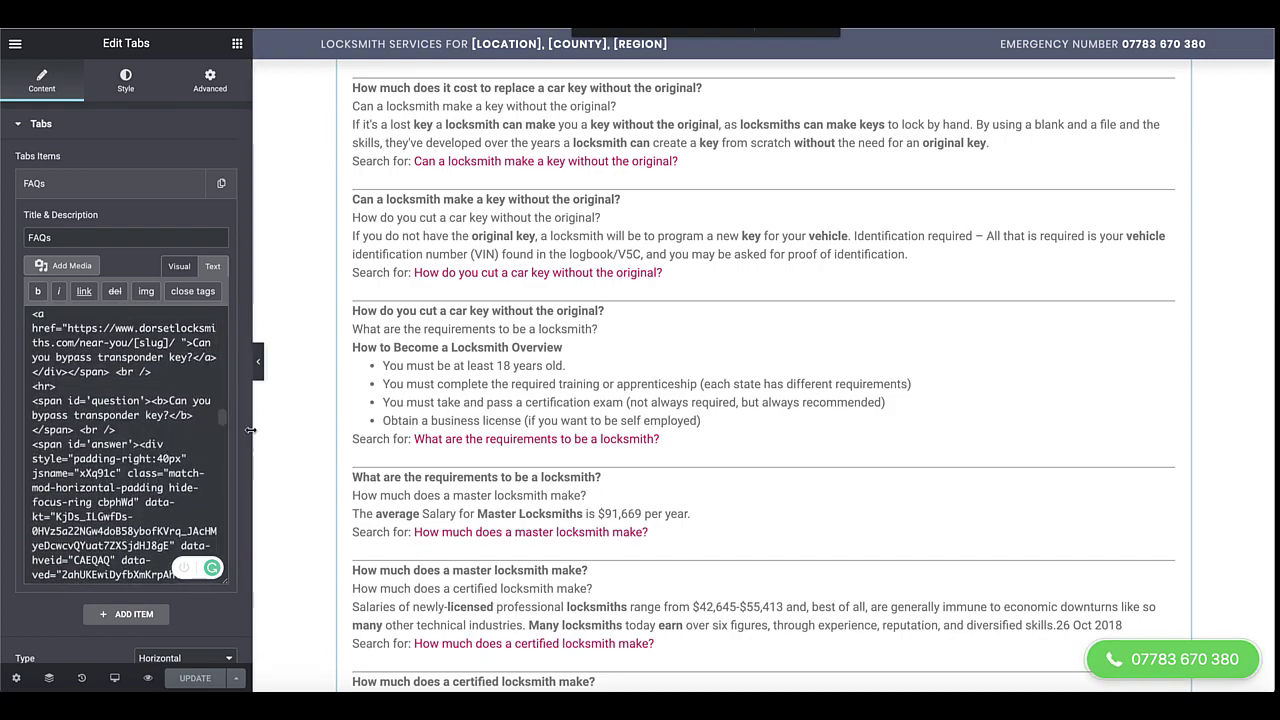
left_click_drag(259, 430, 268, 430)
scroll(595, 428, "down", 10)
scroll(595, 432, "up", 5)
scroll(596, 434, "down", 15)
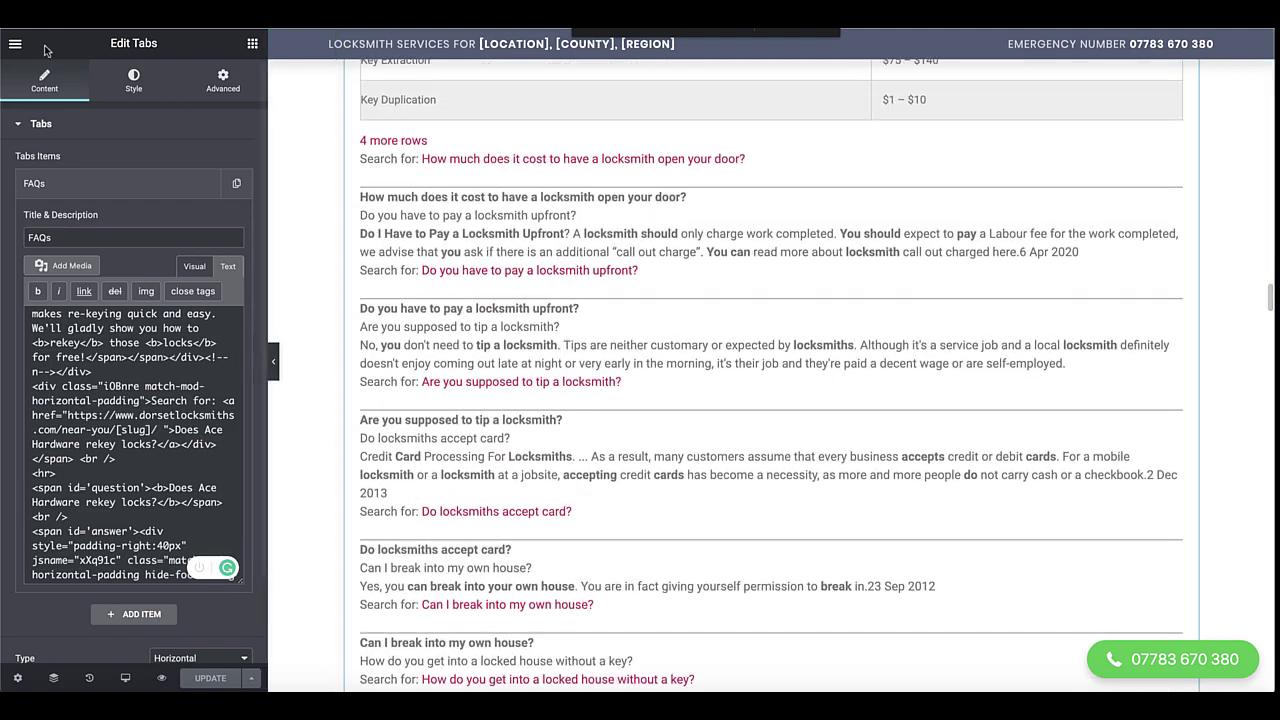
left_click(15, 48)
View the published Weymouth page and test the 'How much does a locksmith cost UK?' search link
left_click(60, 448)
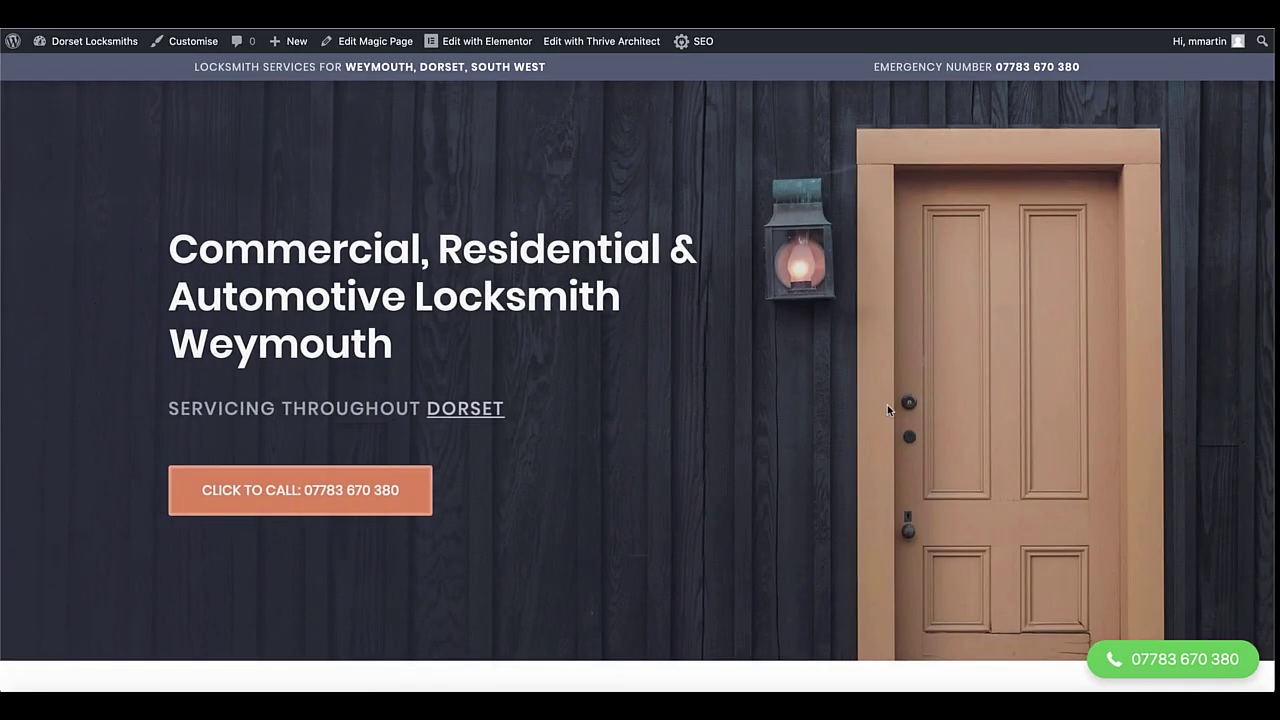
scroll(833, 477, "down", 5)
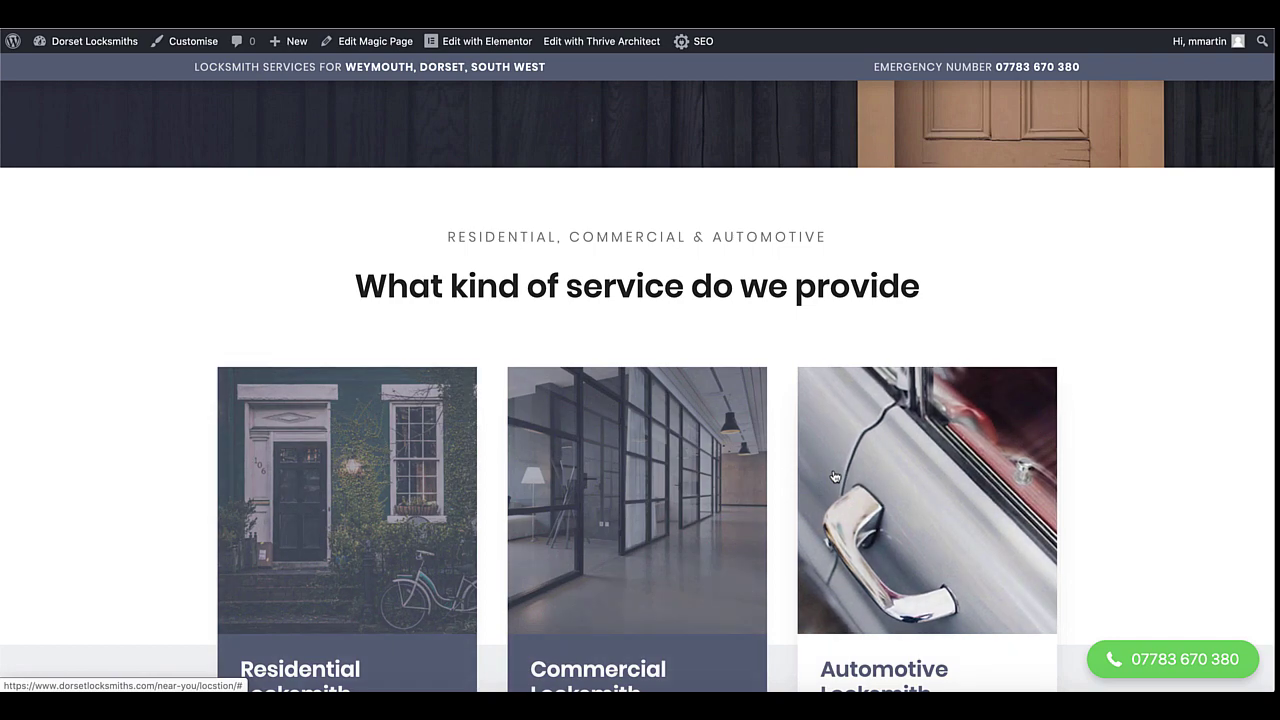
scroll(835, 477, "down", 7)
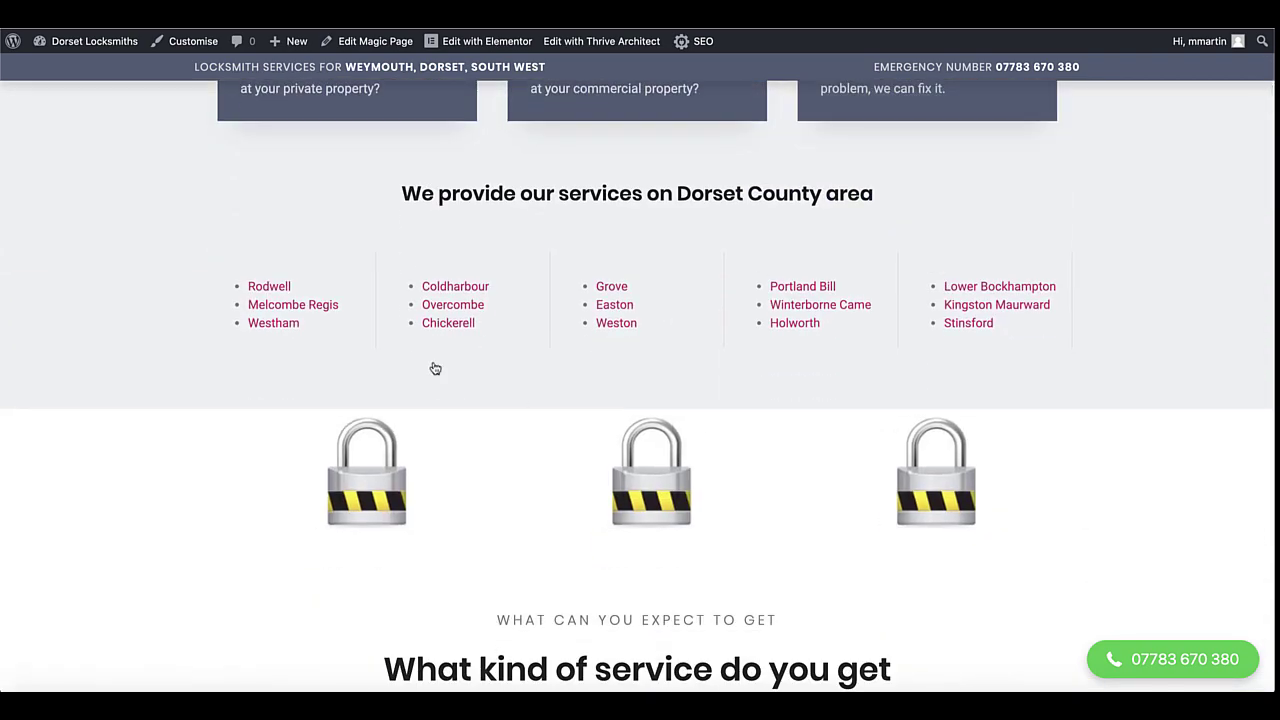
scroll(521, 380, "down", 8)
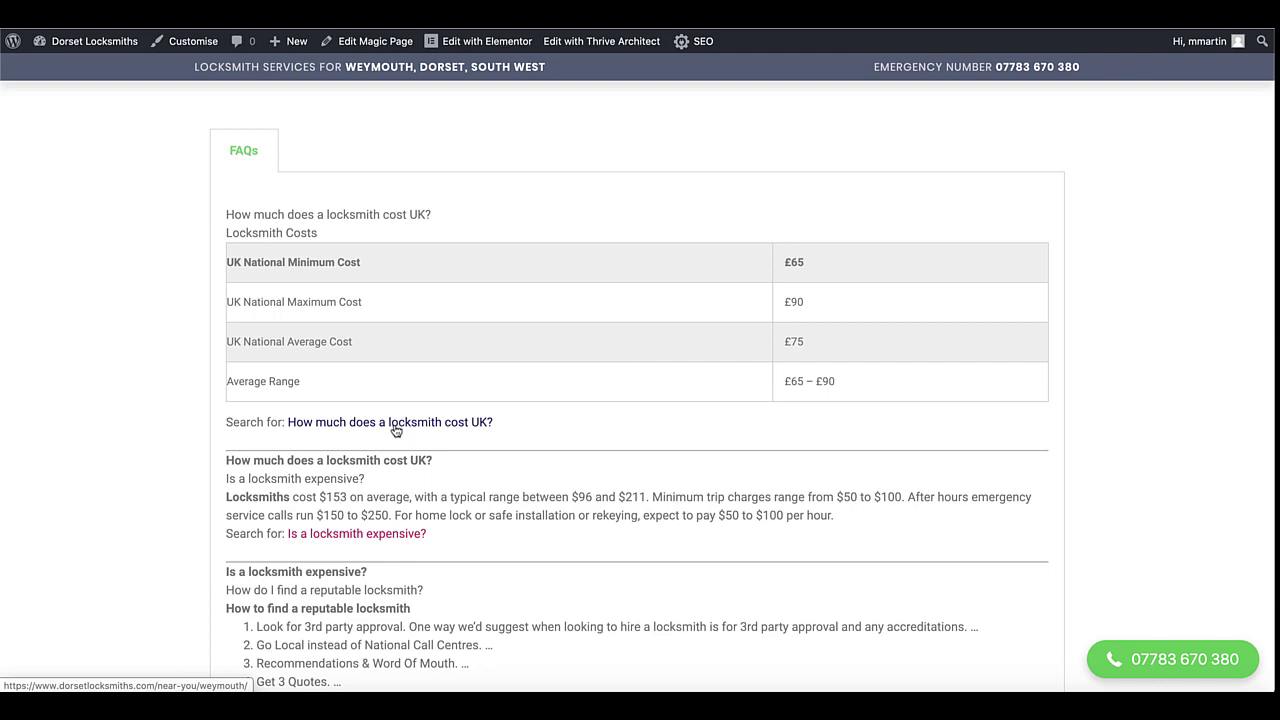
left_click(396, 424)
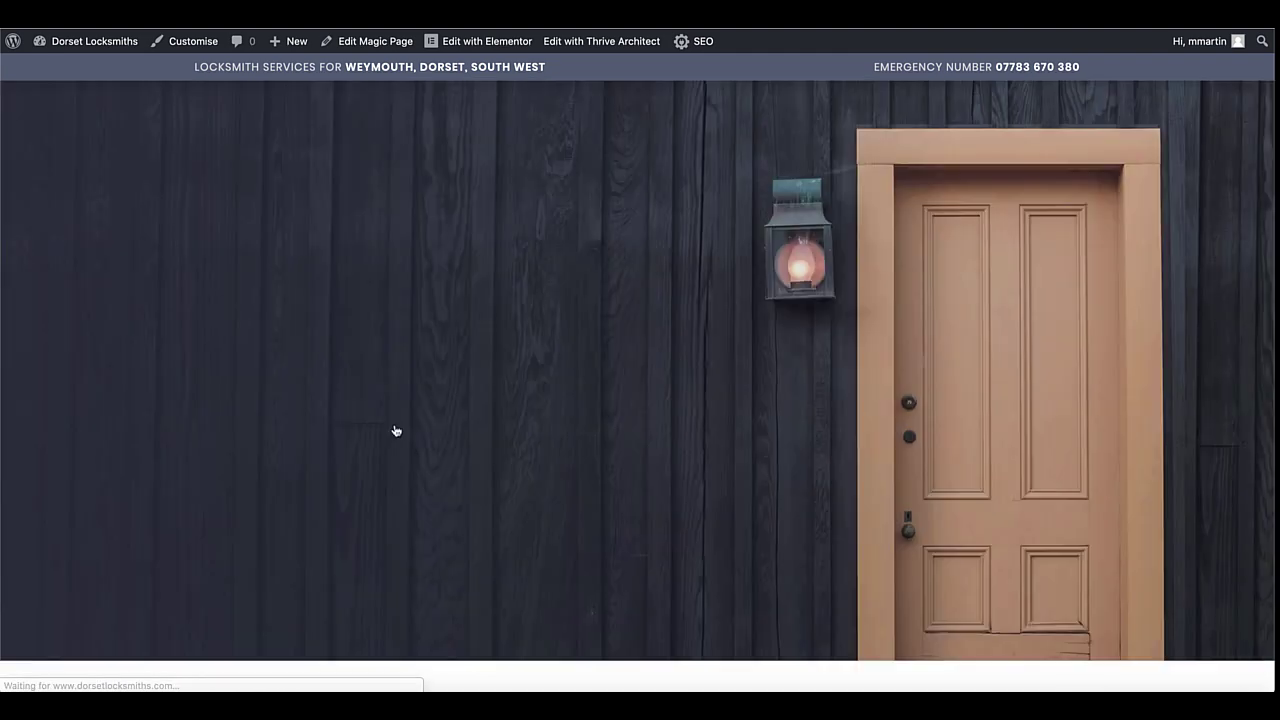
scroll(443, 449, "down", 2)
scroll(443, 449, "down", 2)
scroll(443, 449, "up", 3)
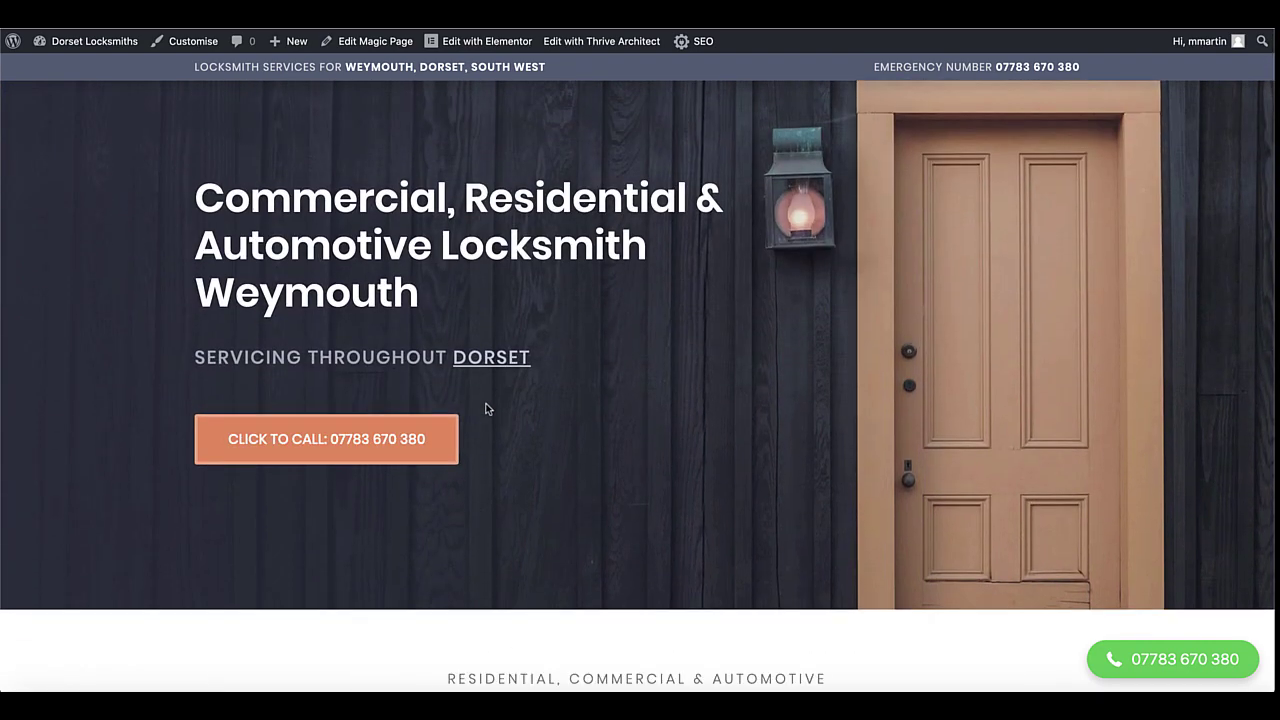
scroll(486, 406, "down", 5)
scroll(486, 406, "up", 6)
scroll(486, 408, "down", 15)
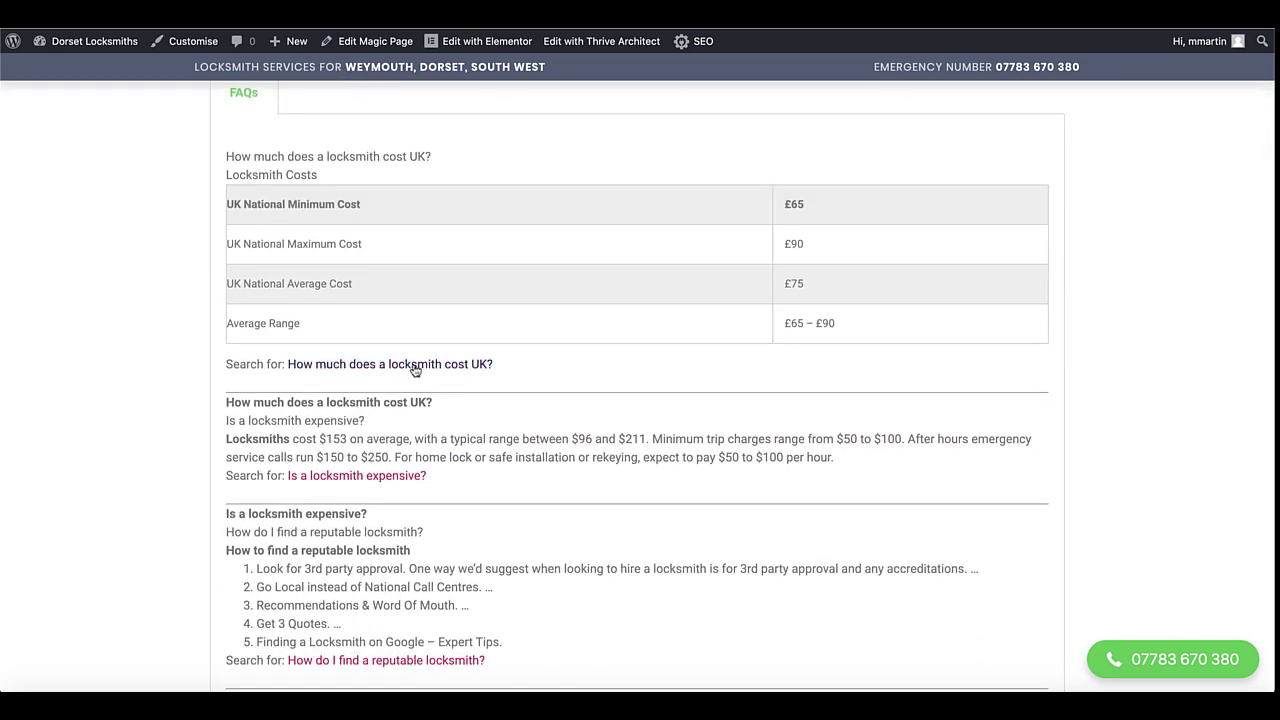
Test the 'Is a locksmith expensive?' link, return, and scroll to nearby towns like Rodwell
left_click(393, 486)
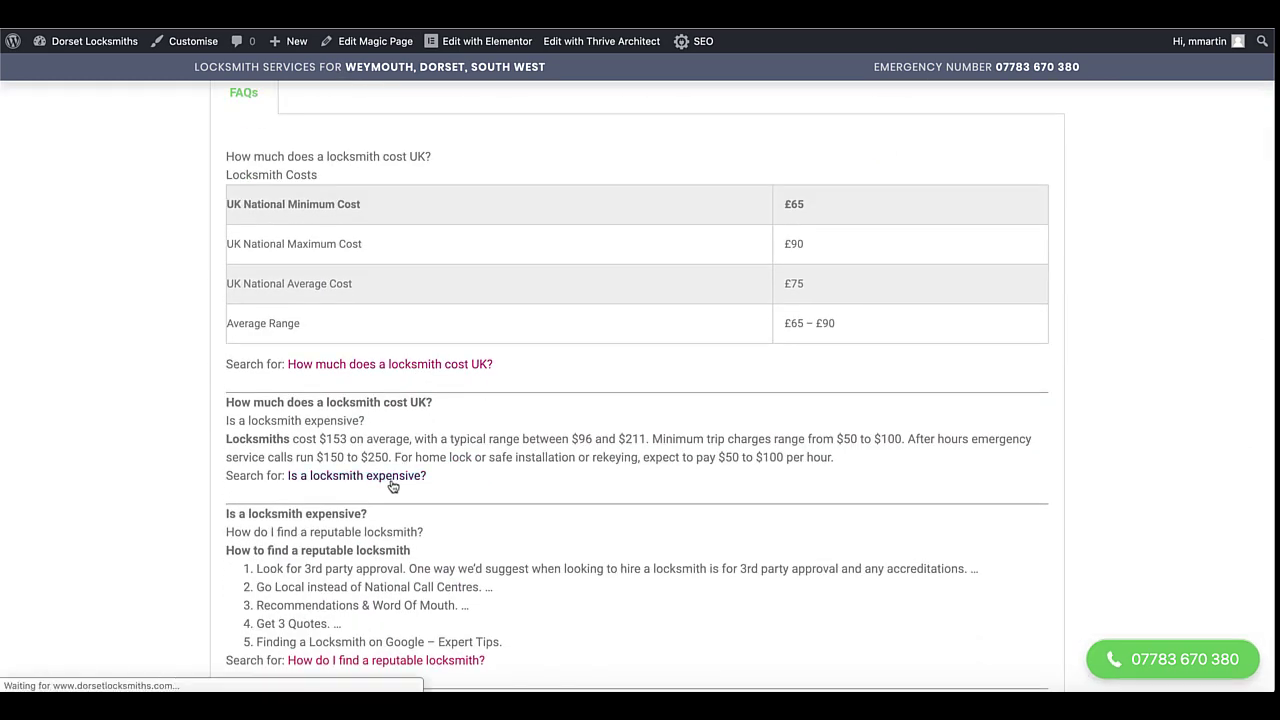
key("alt+Left")
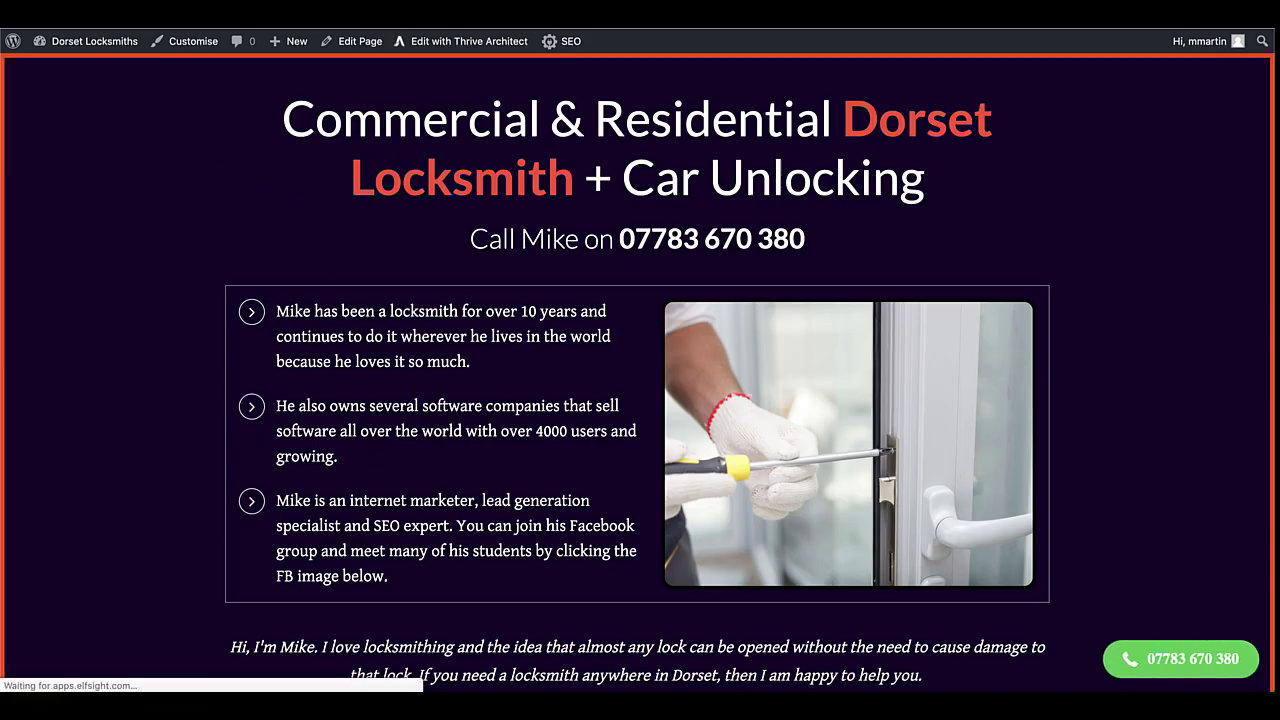
scroll(397, 330, "down", 2)
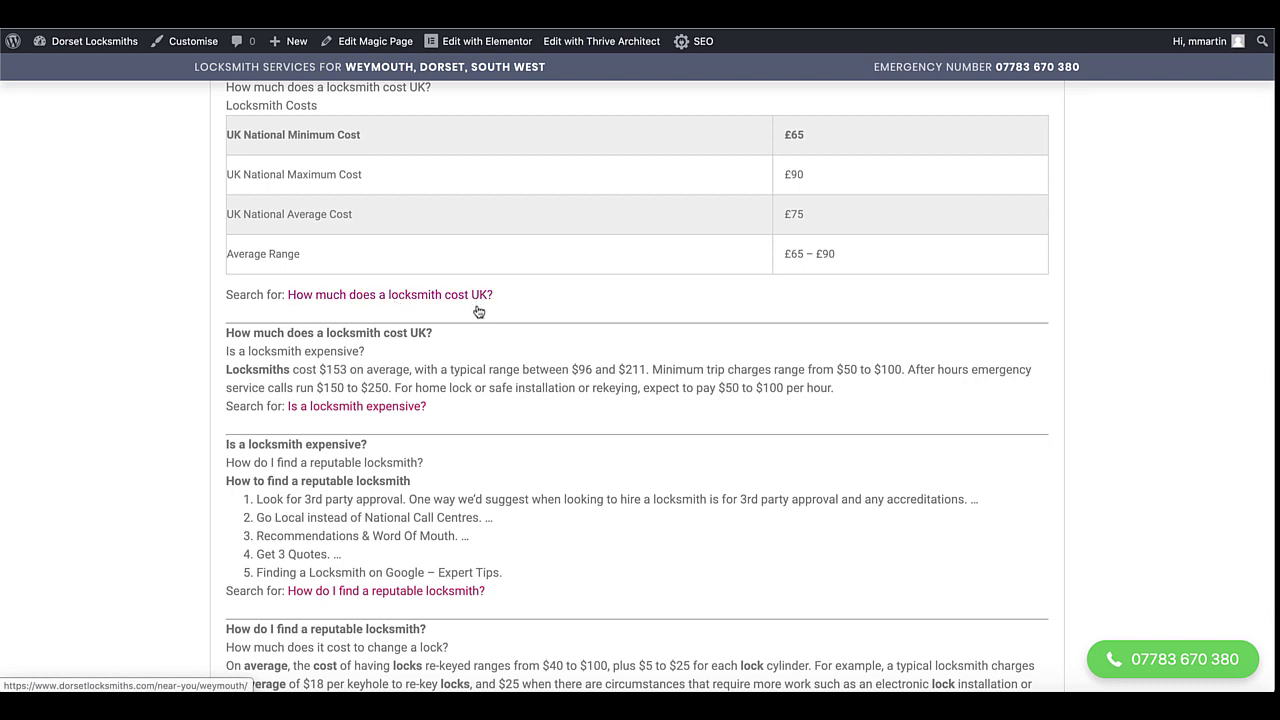
scroll(335, 200, "down", 3)
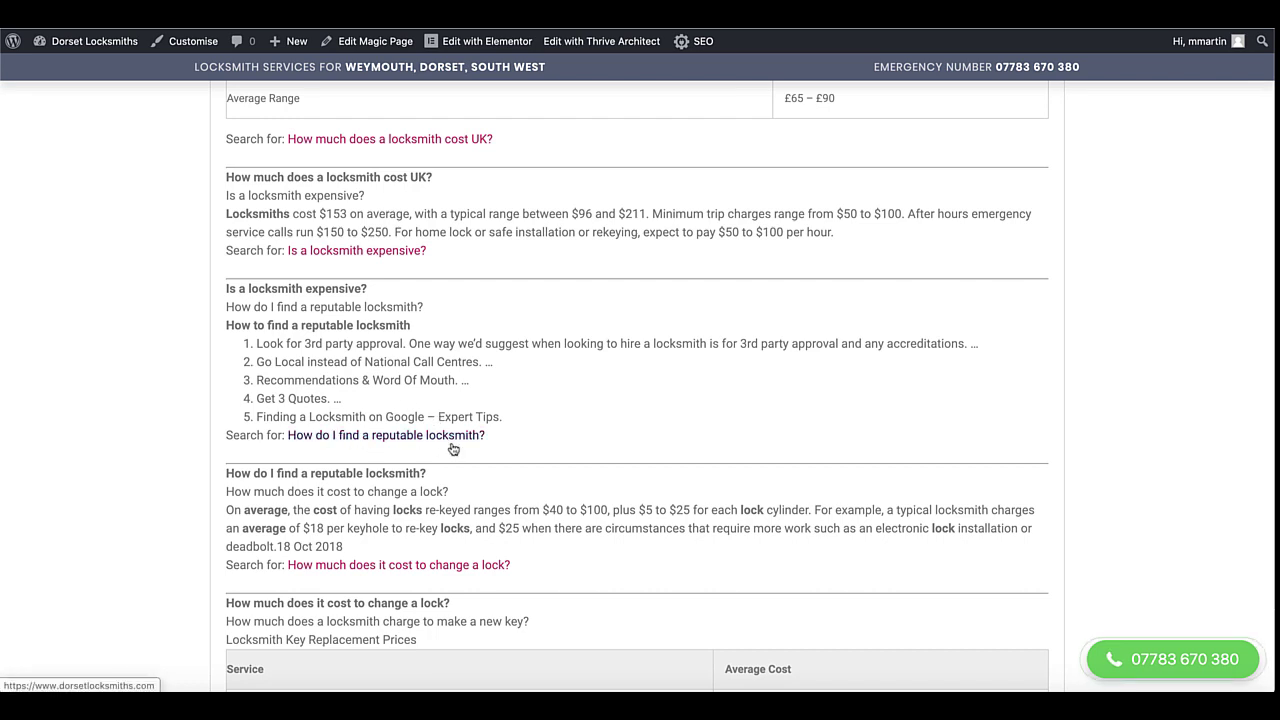
scroll(425, 558, "down", 2)
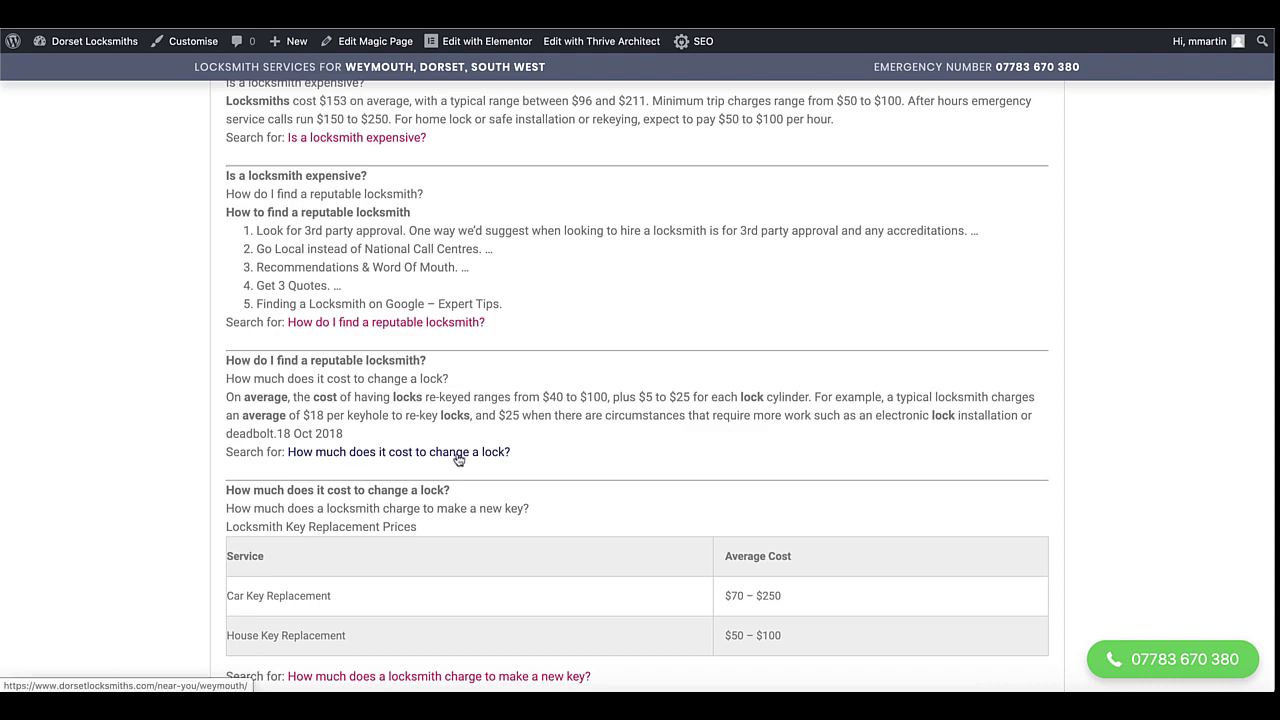
scroll(566, 451, "up", 15)
scroll(566, 448, "down", 6)
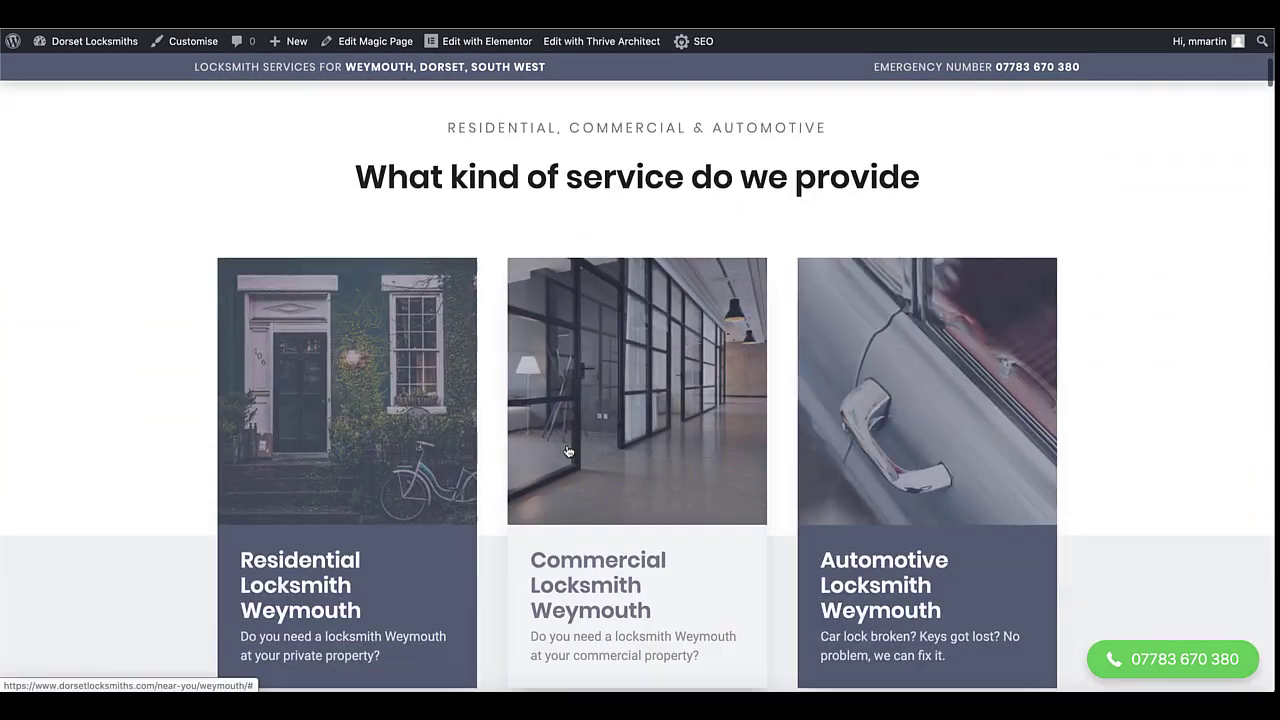
scroll(566, 451, "down", 5)
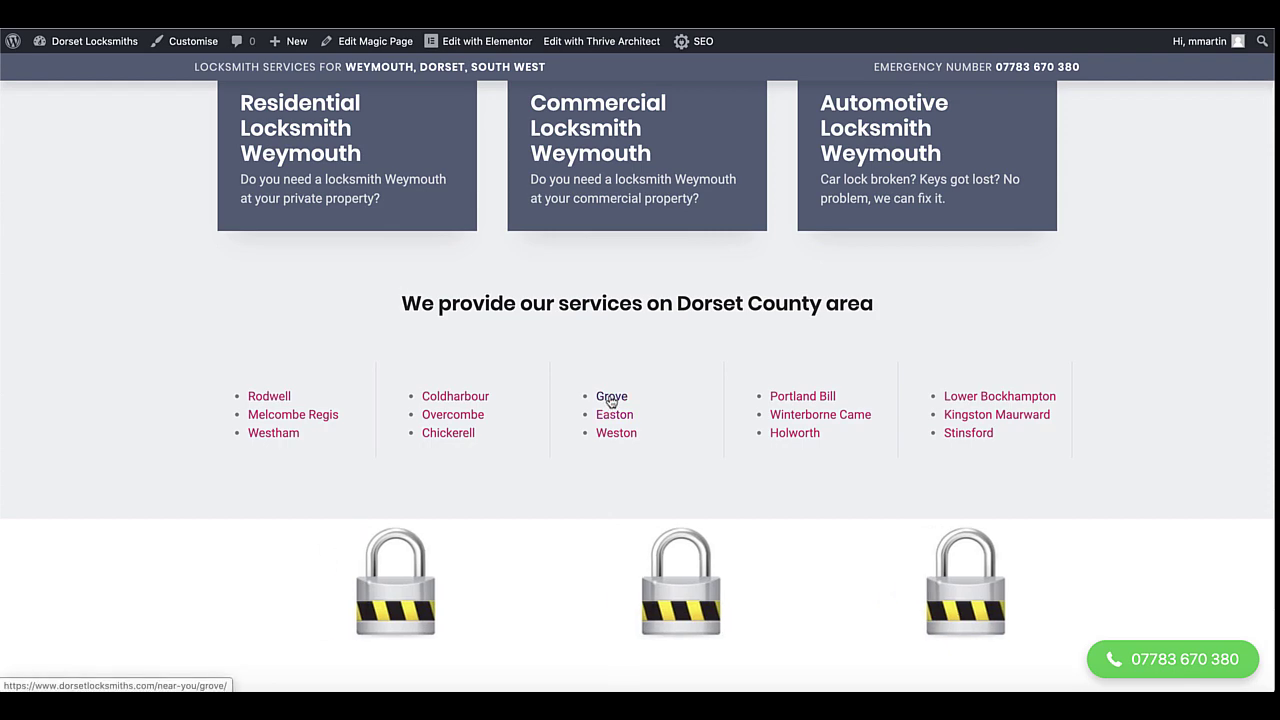
left_click(611, 398)
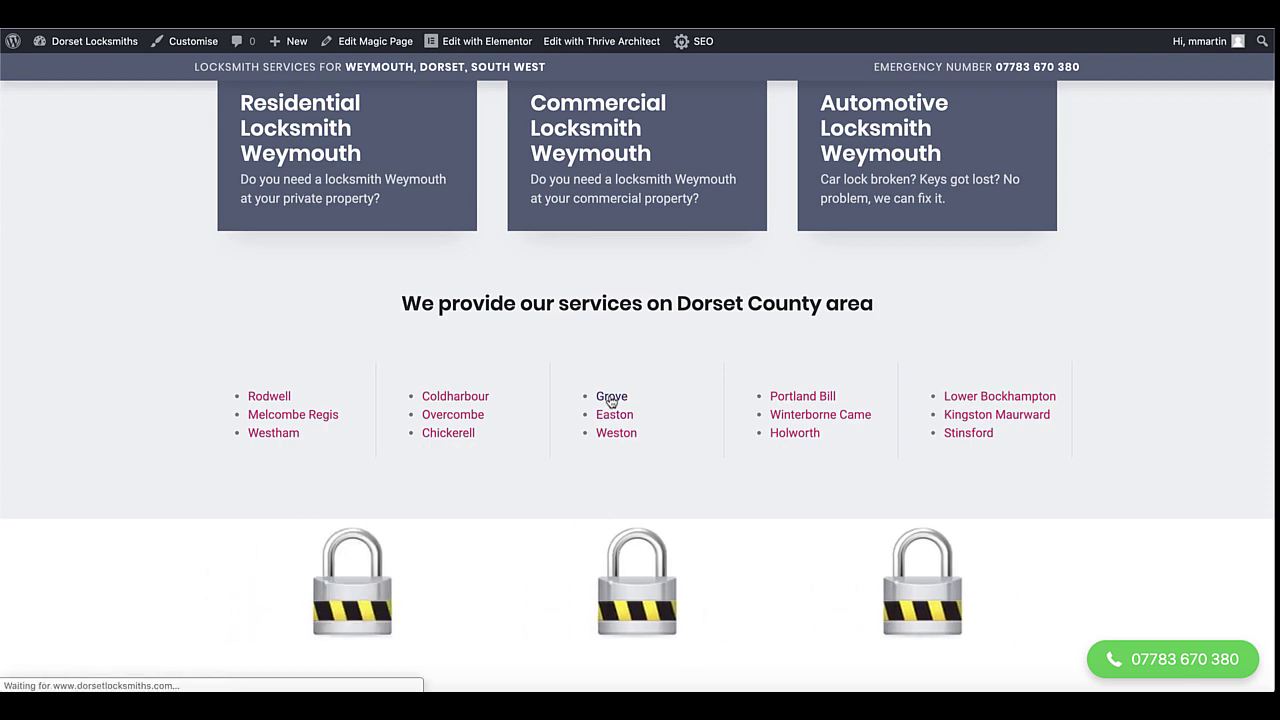
scroll(567, 489, "down", 2)
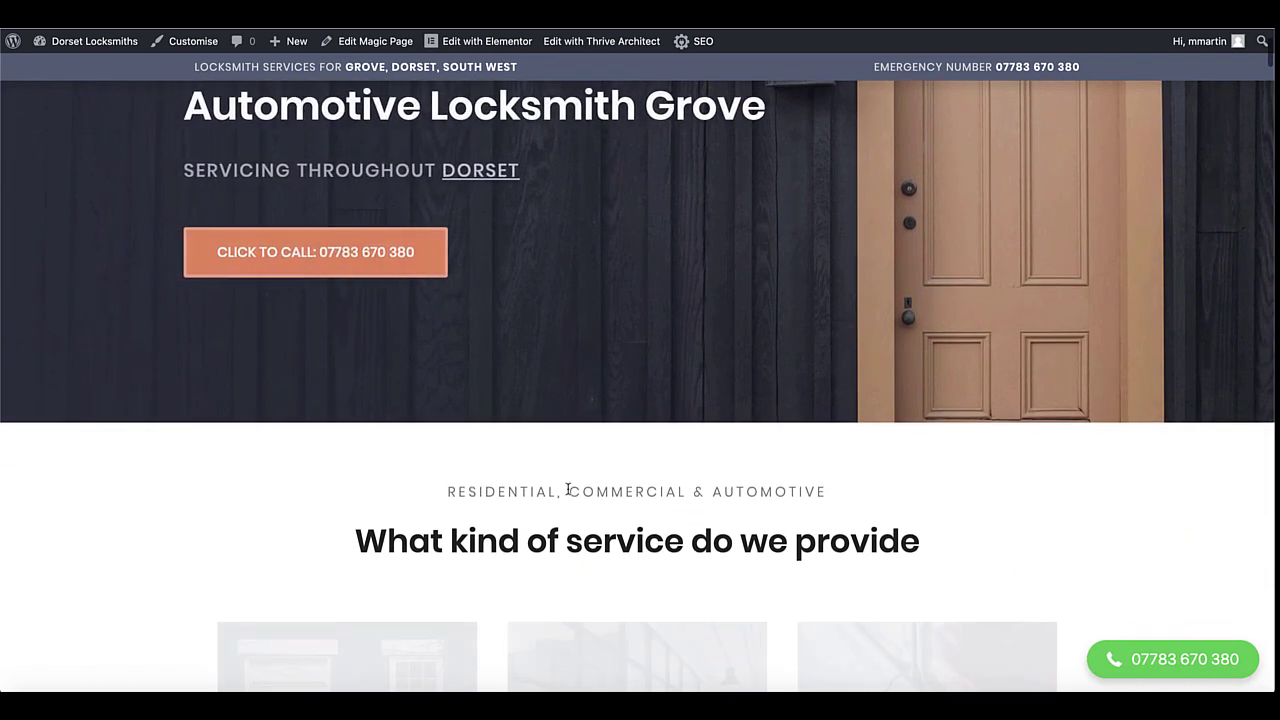
scroll(567, 490, "down", 7)
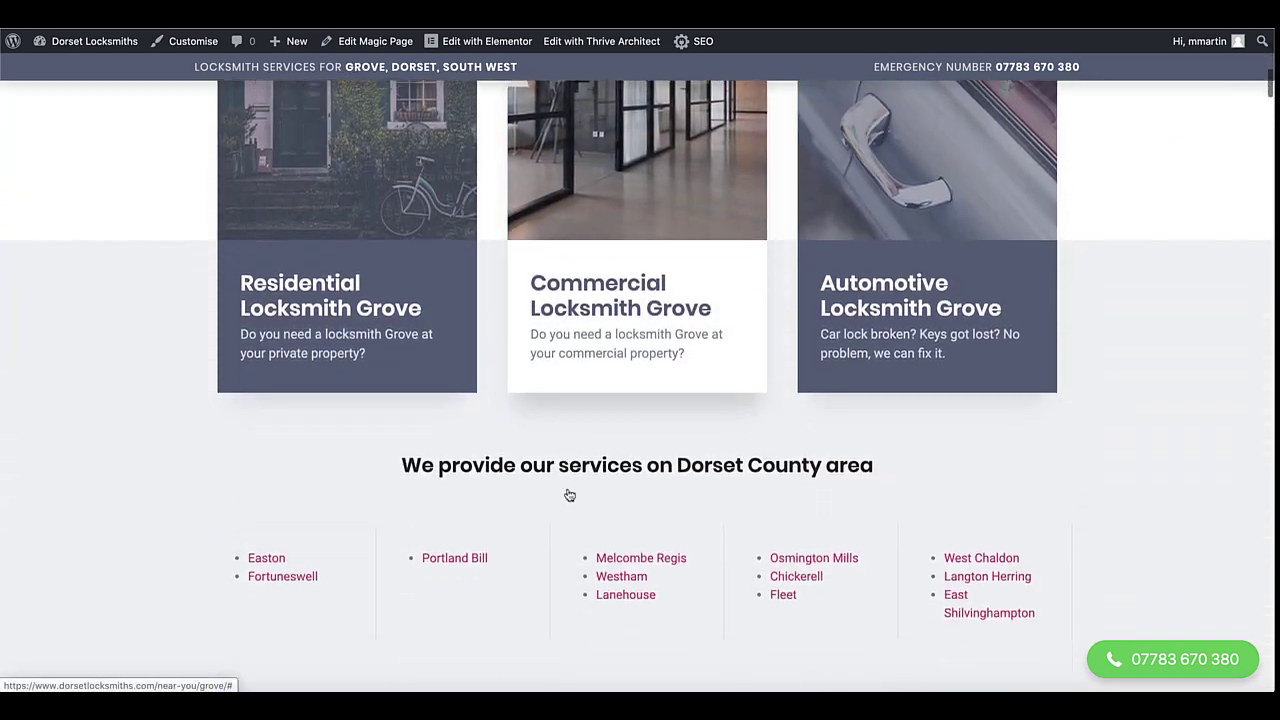
scroll(567, 493, "down", 3)
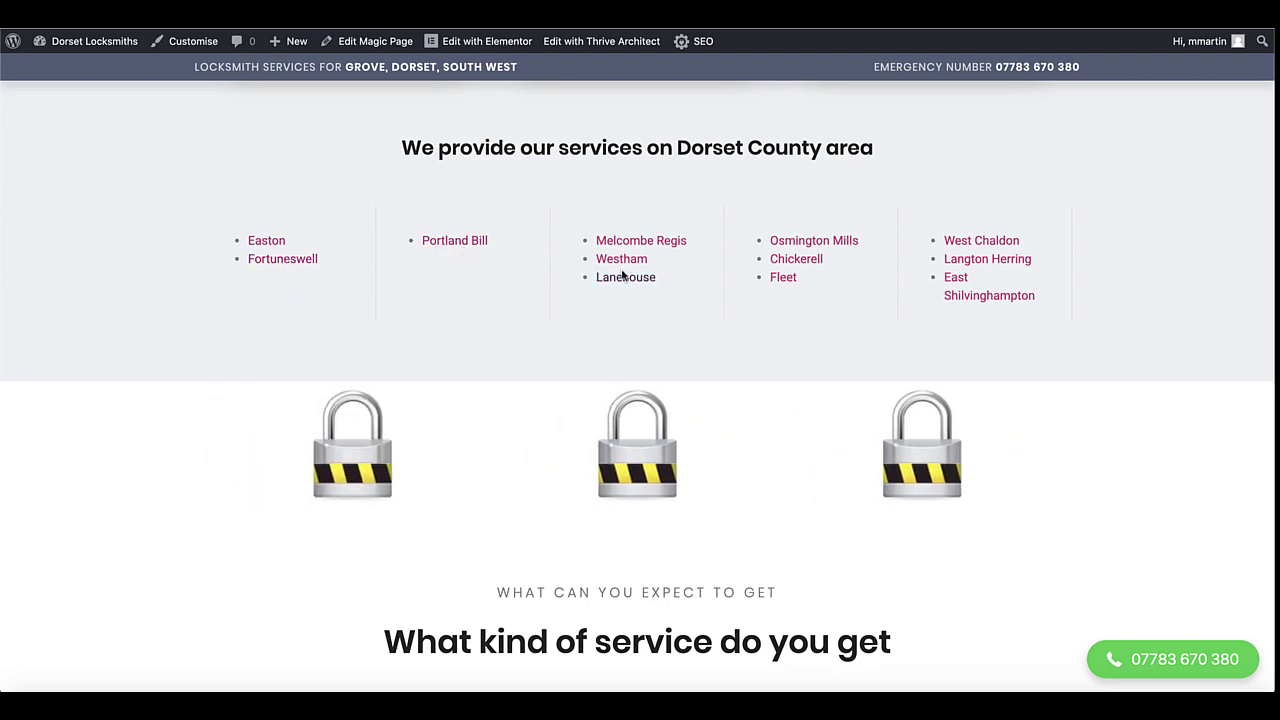
scroll(557, 346, "down", 5)
scroll(557, 346, "up", 3)
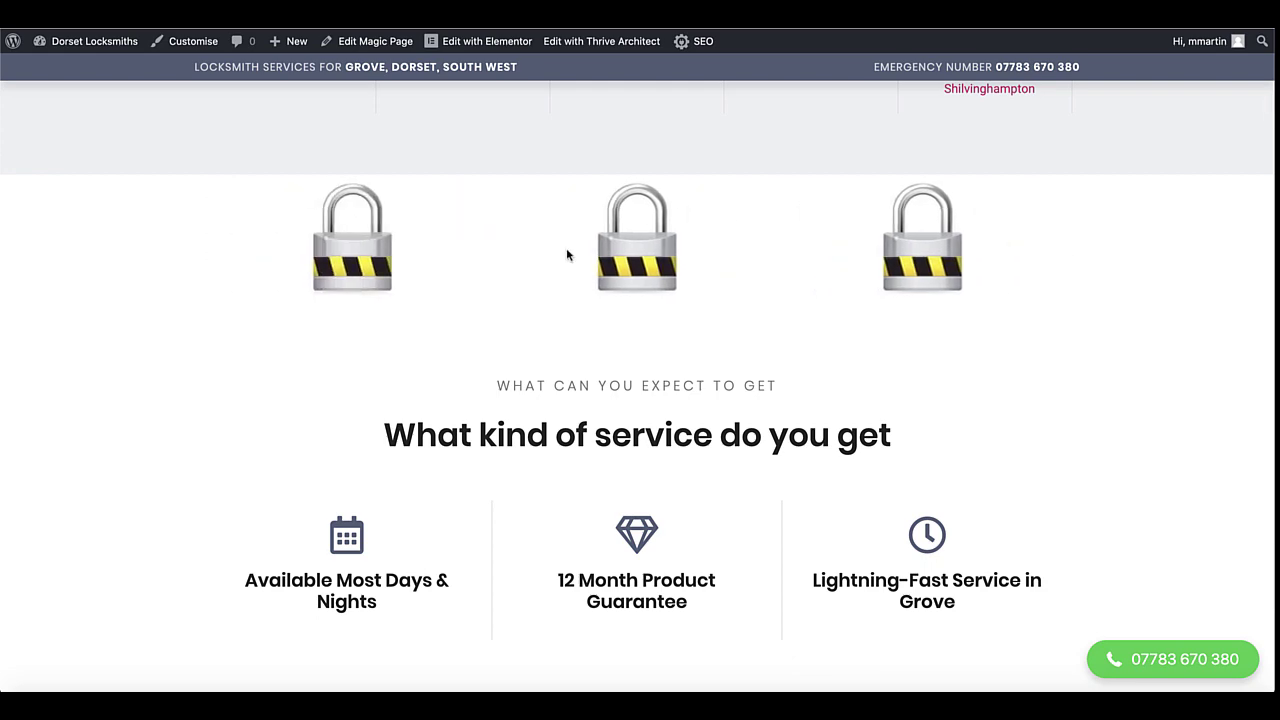
scroll(571, 320, "down", 4)
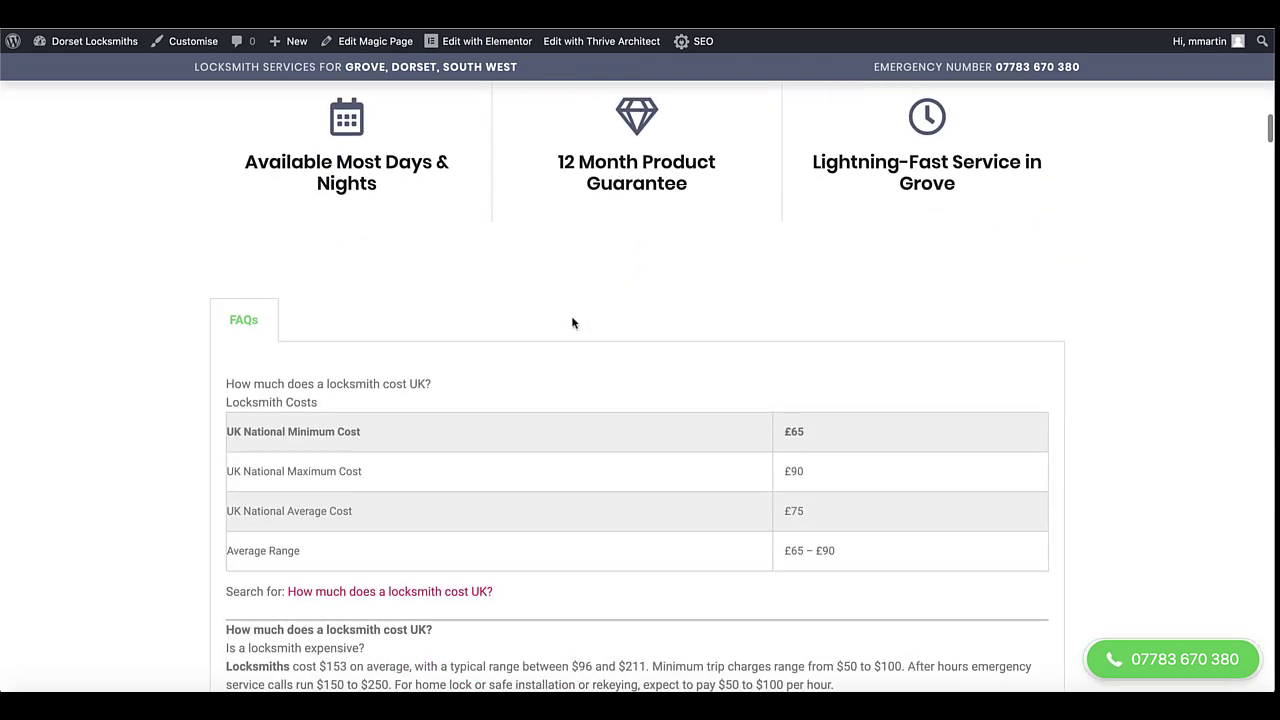
scroll(573, 322, "up", 5)
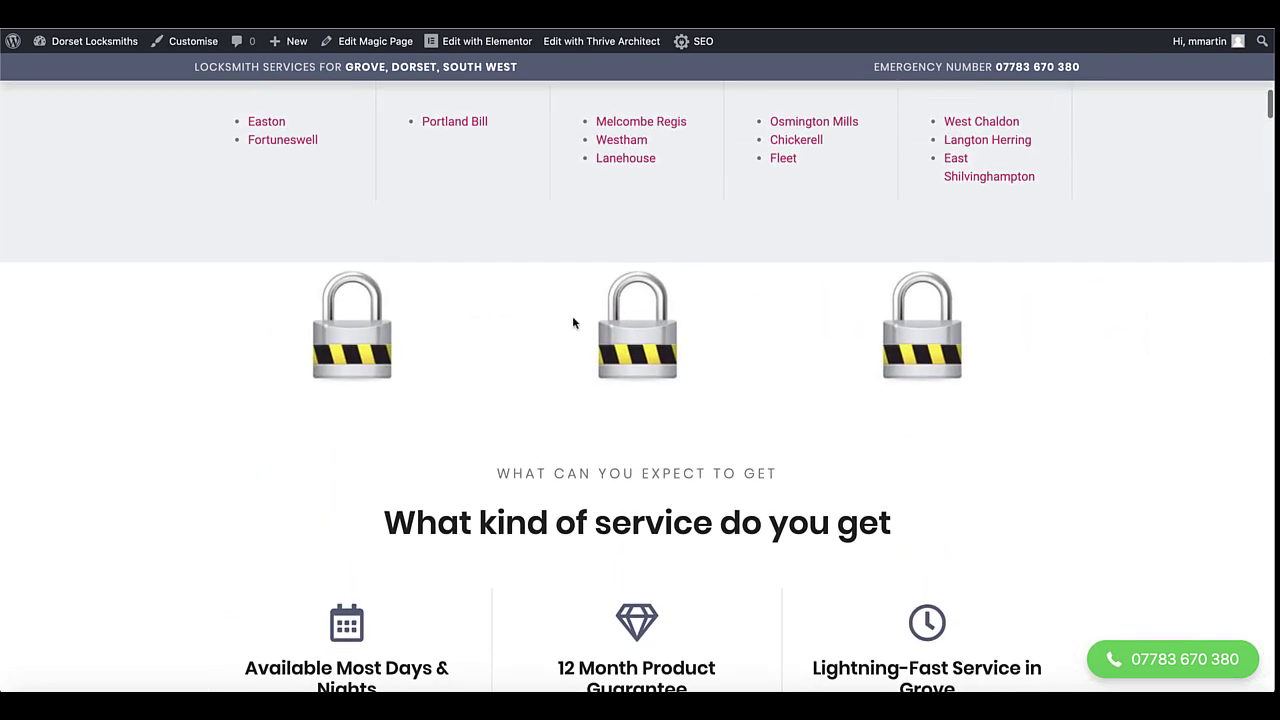
scroll(573, 322, "down", 7)
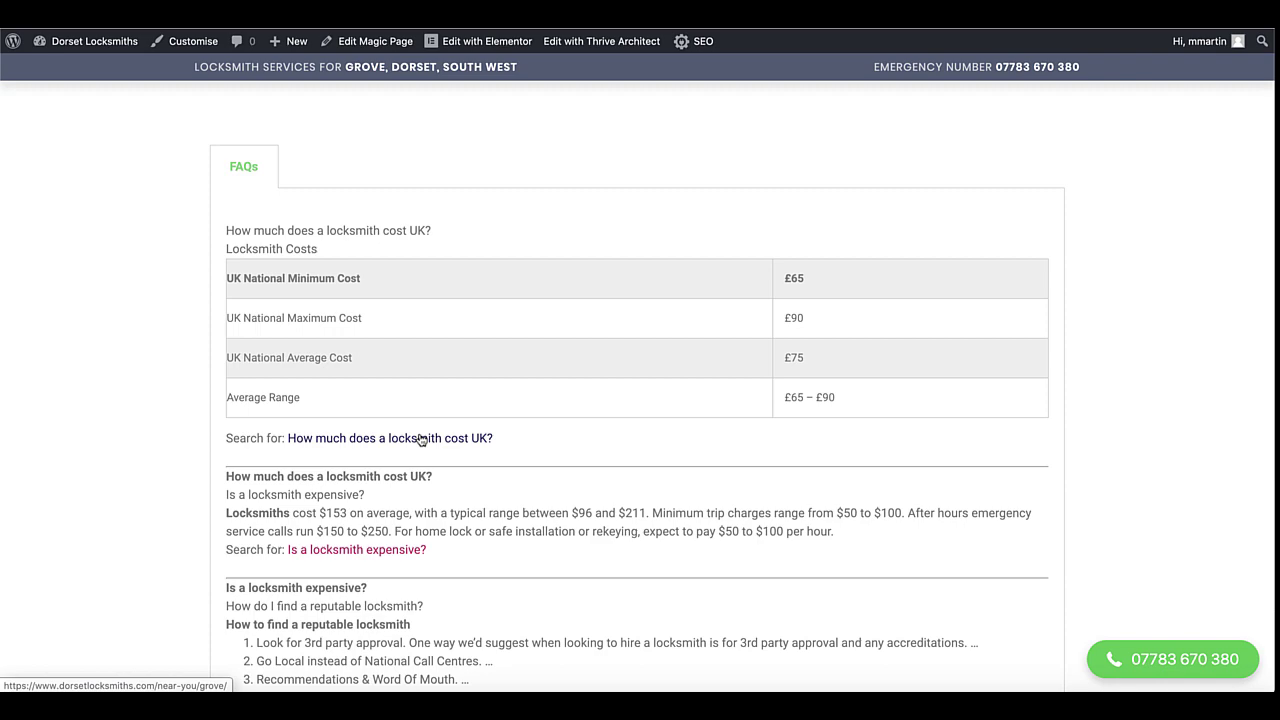
scroll(370, 556, "down", 15)
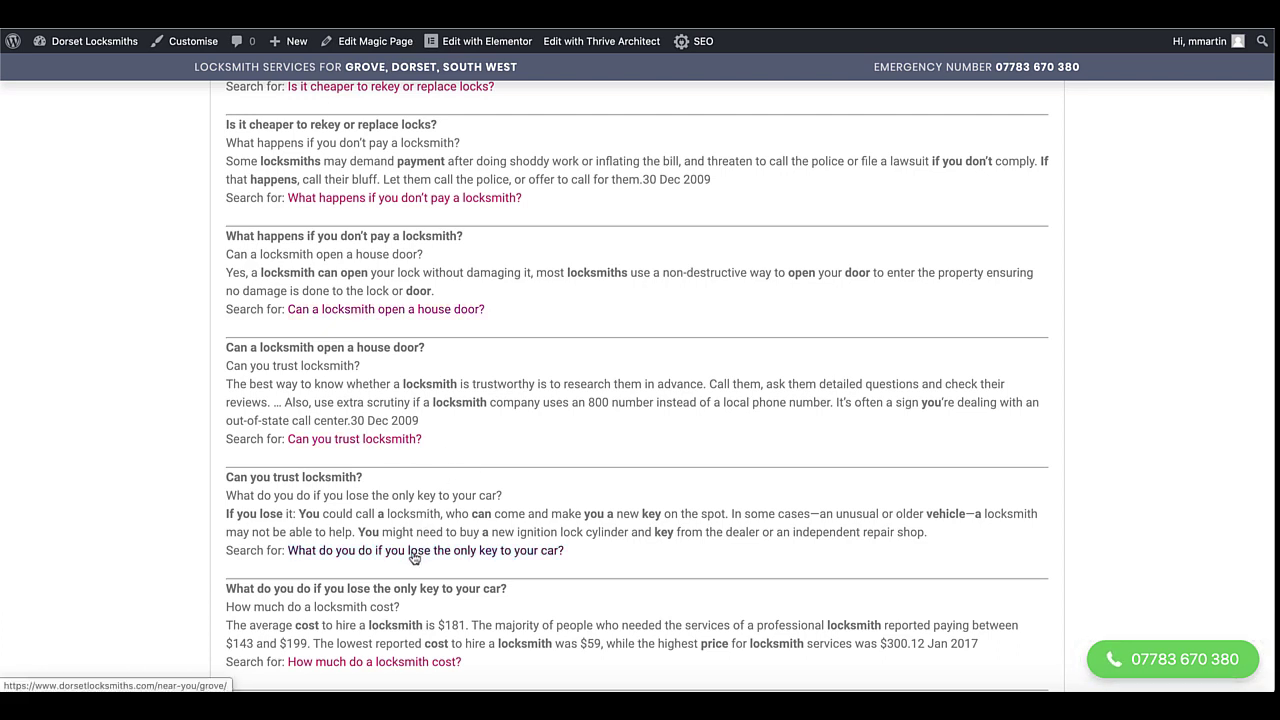
scroll(415, 558, "down", 5)
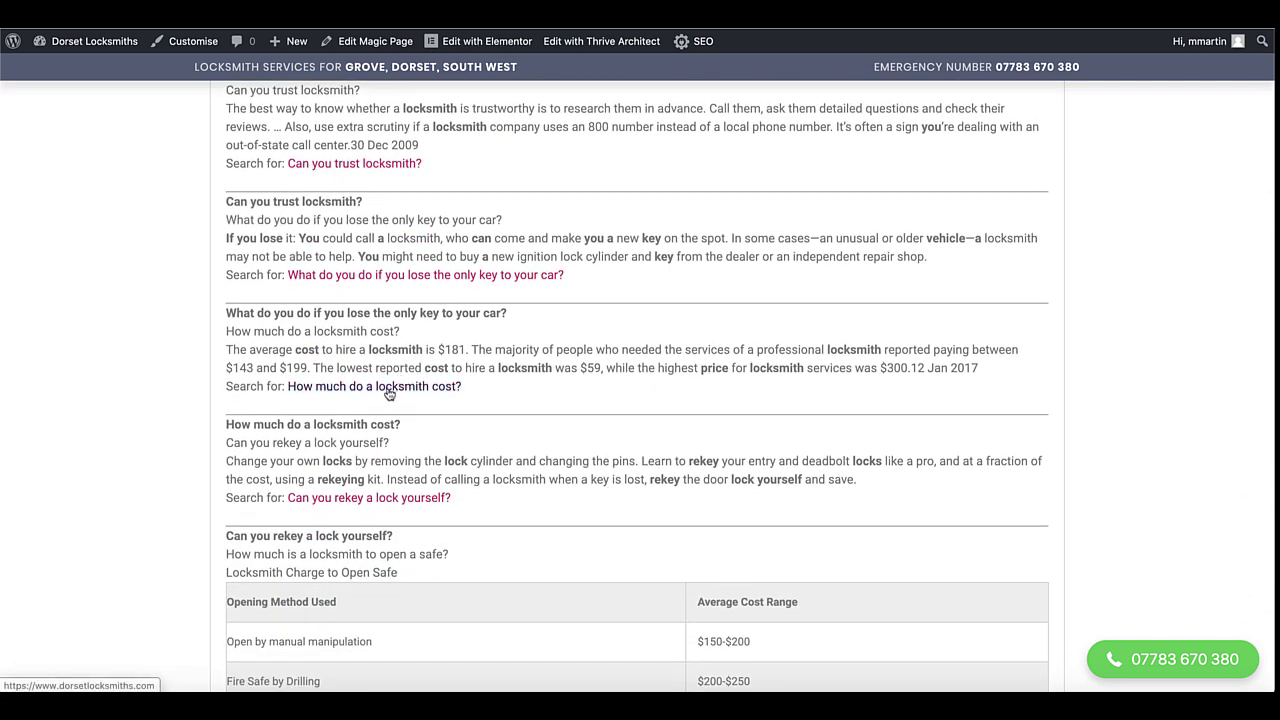
left_click(353, 501)
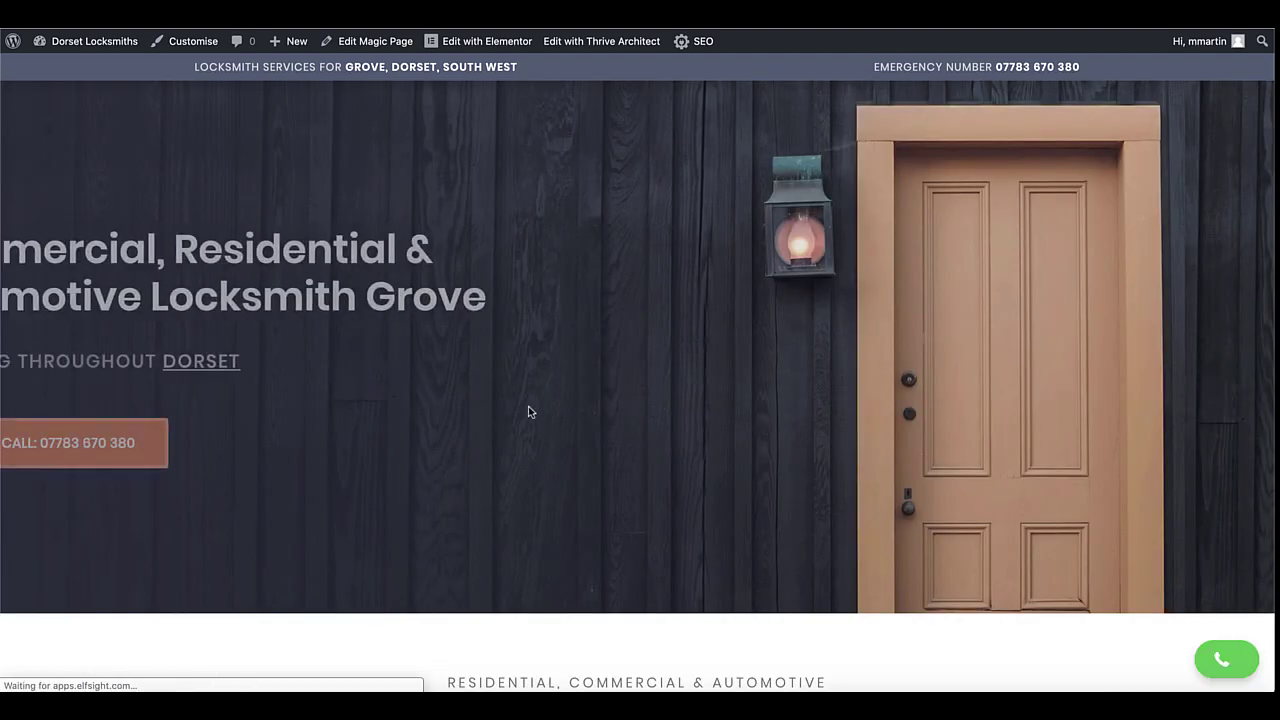
scroll(520, 400, "down", 10)
scroll(513, 445, "down", 15)
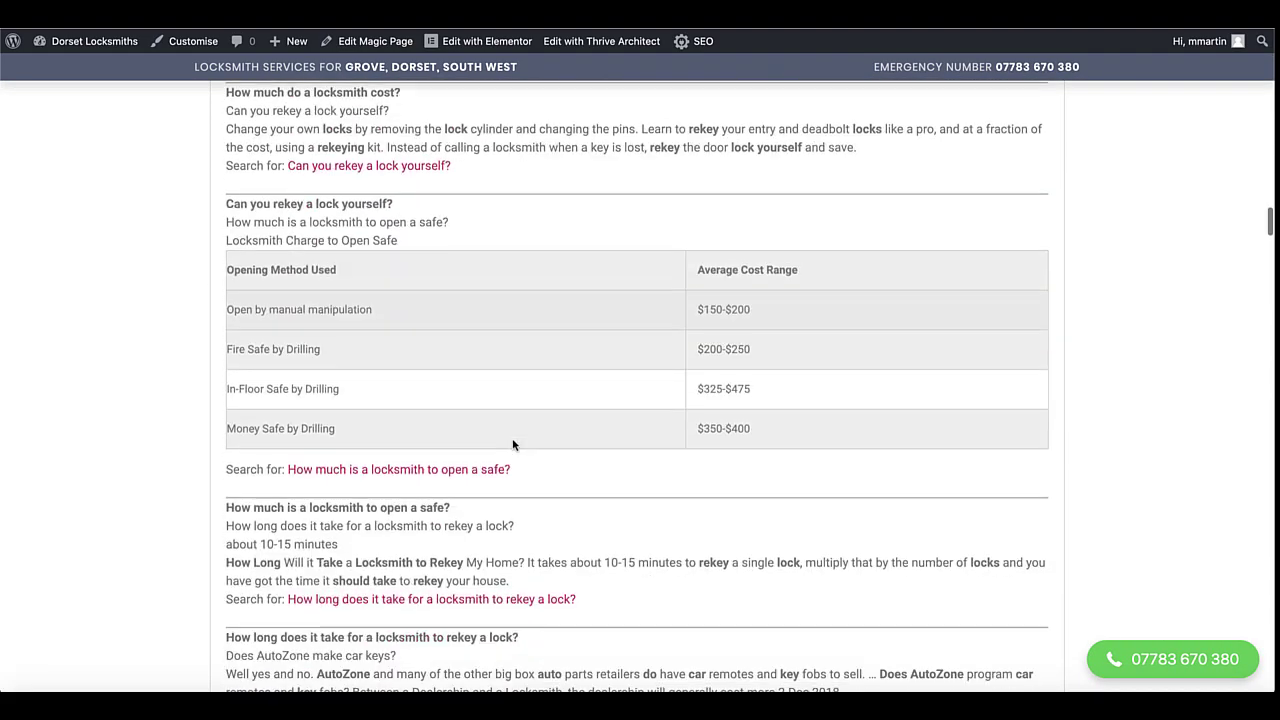
scroll(513, 445, "down", 15)
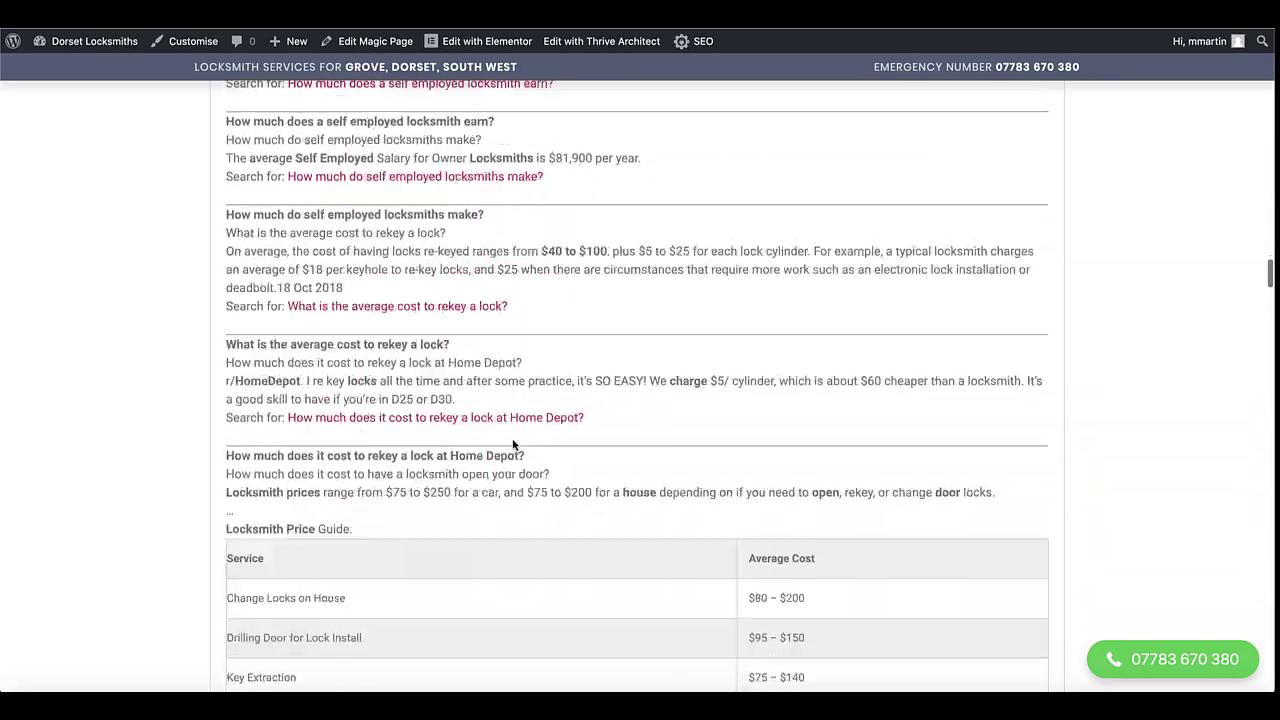
Open Locksmith Near Me-schema with Notepad from its Open with menu
scroll(513, 445, "down", 10)
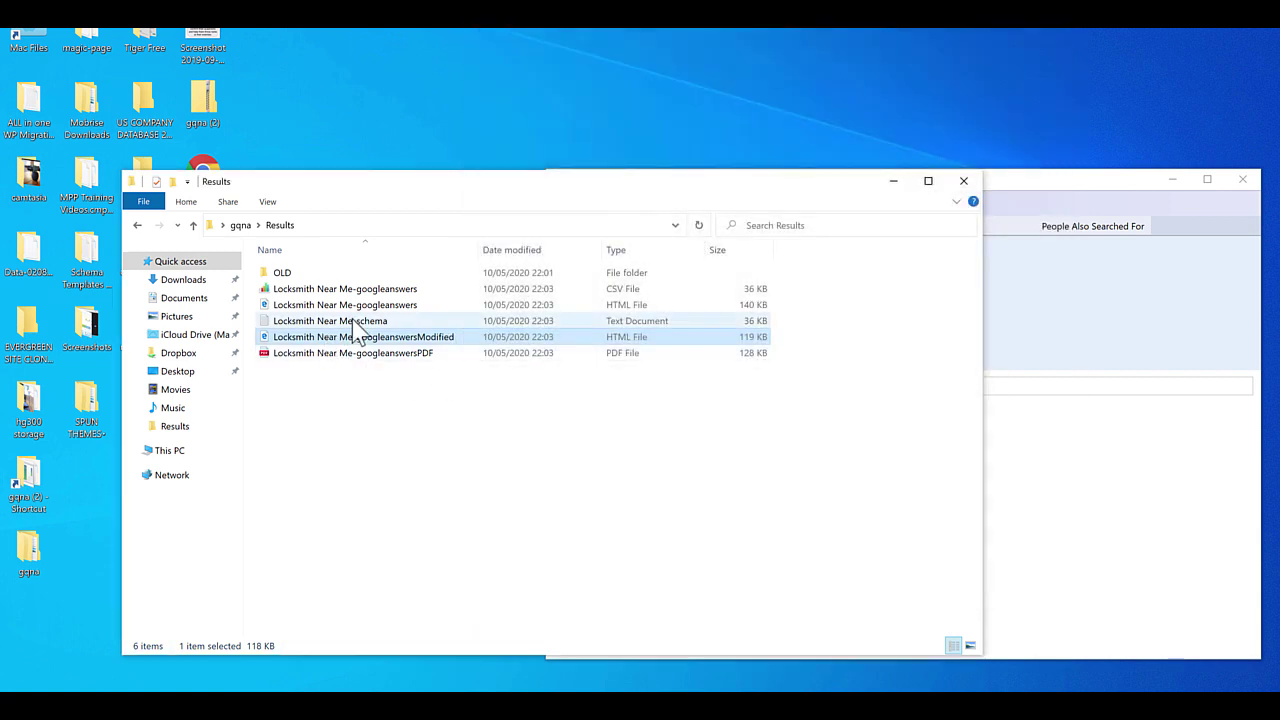
right_click(345, 325)
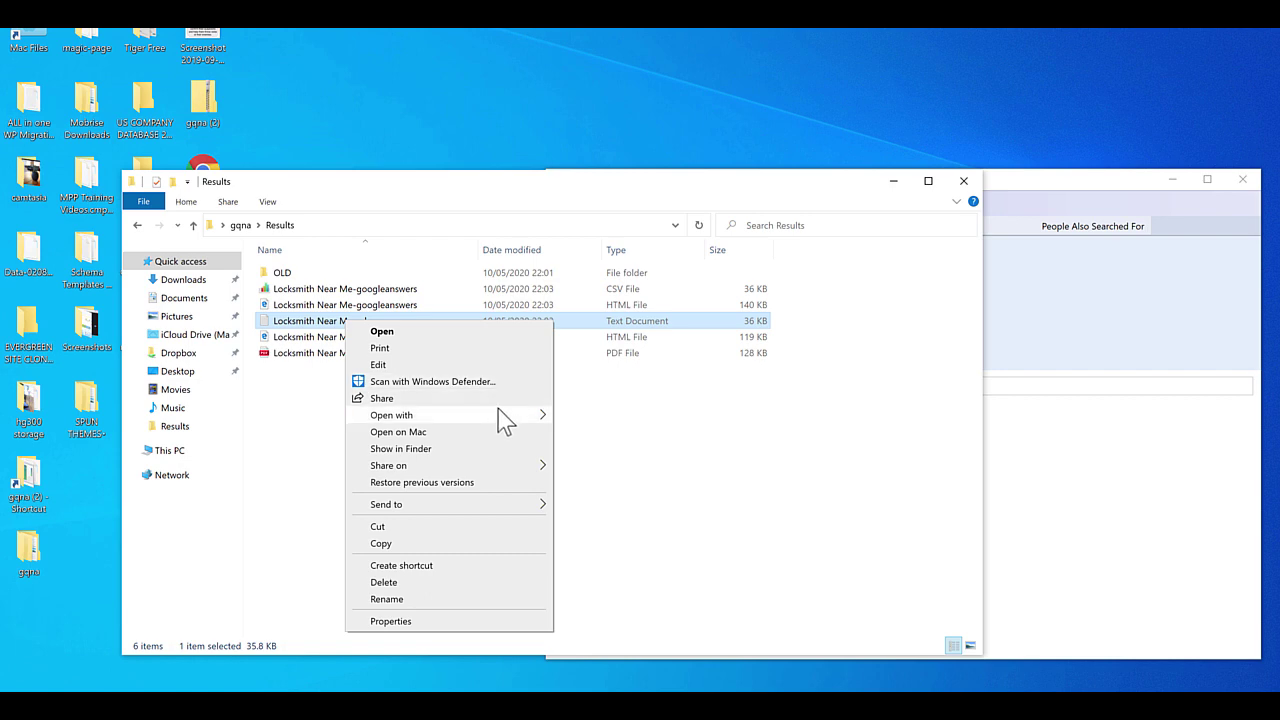
mouse_move(499, 415)
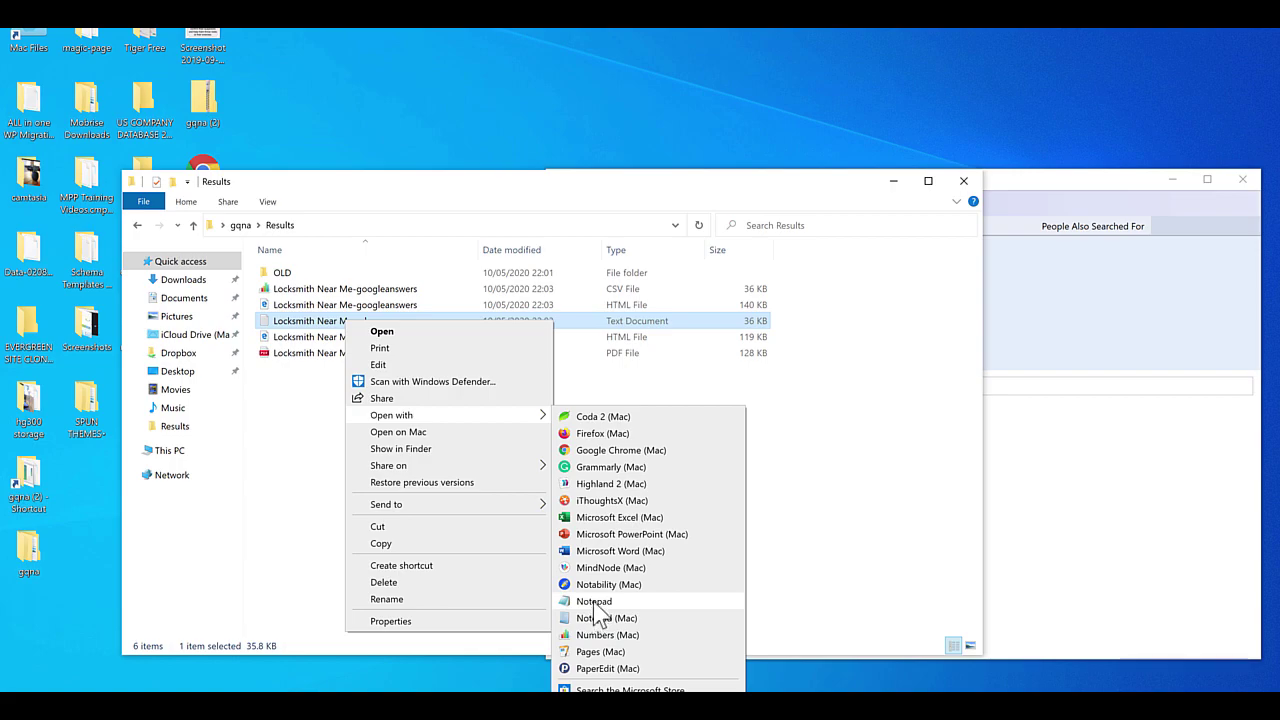
left_click(598, 606)
Select the whole FAQPage JSON-LD script in Notepad and copy it
scroll(500, 308, "down", 15)
scroll(500, 306, "up", 15)
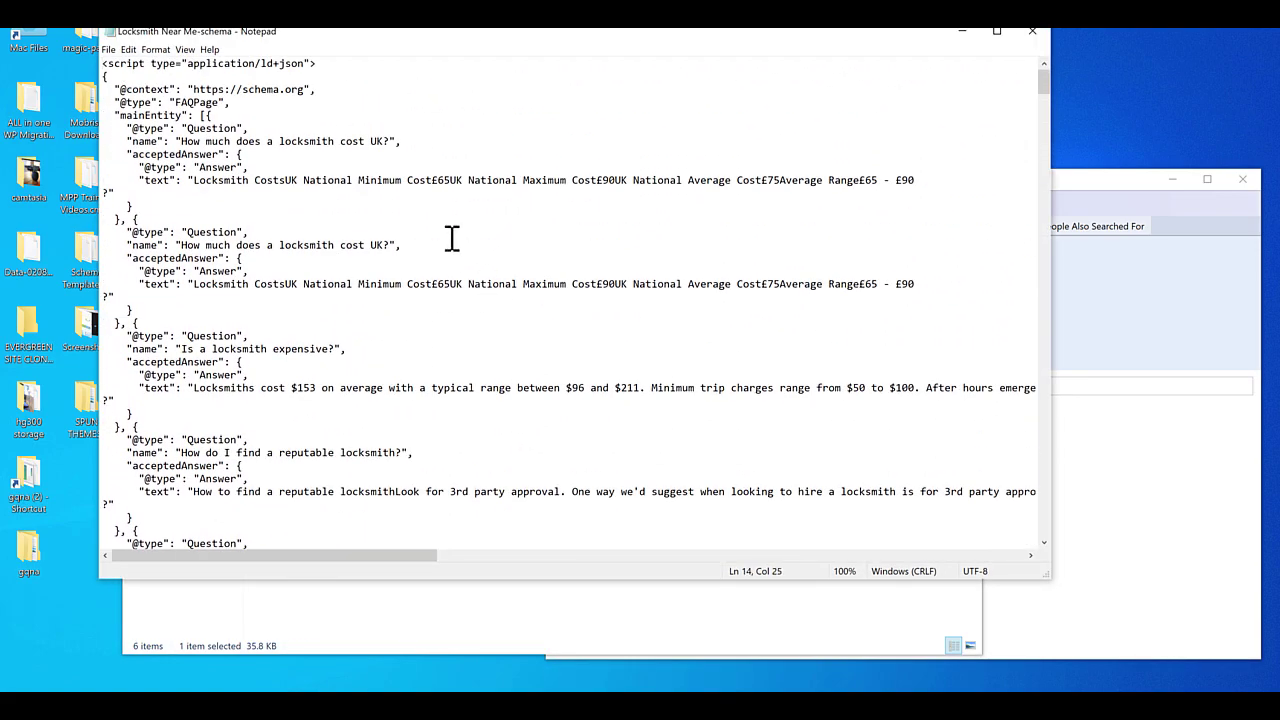
key("ctrl+a")
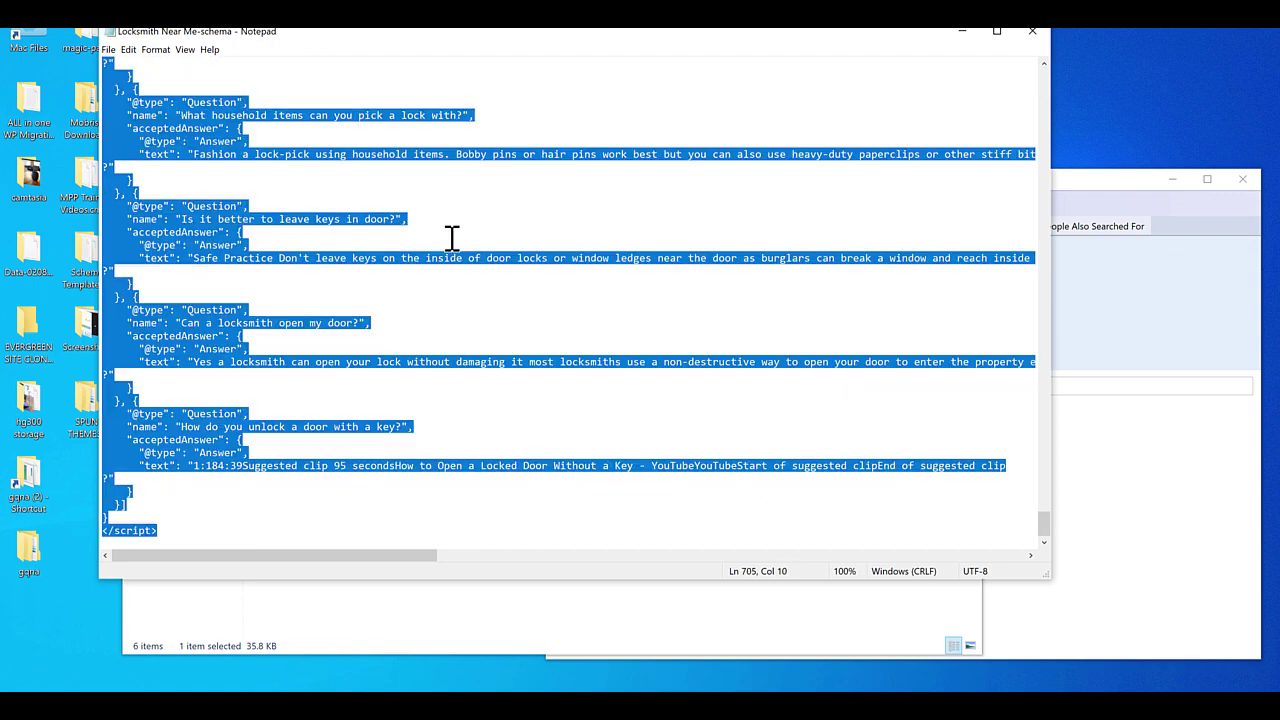
right_click(445, 238)
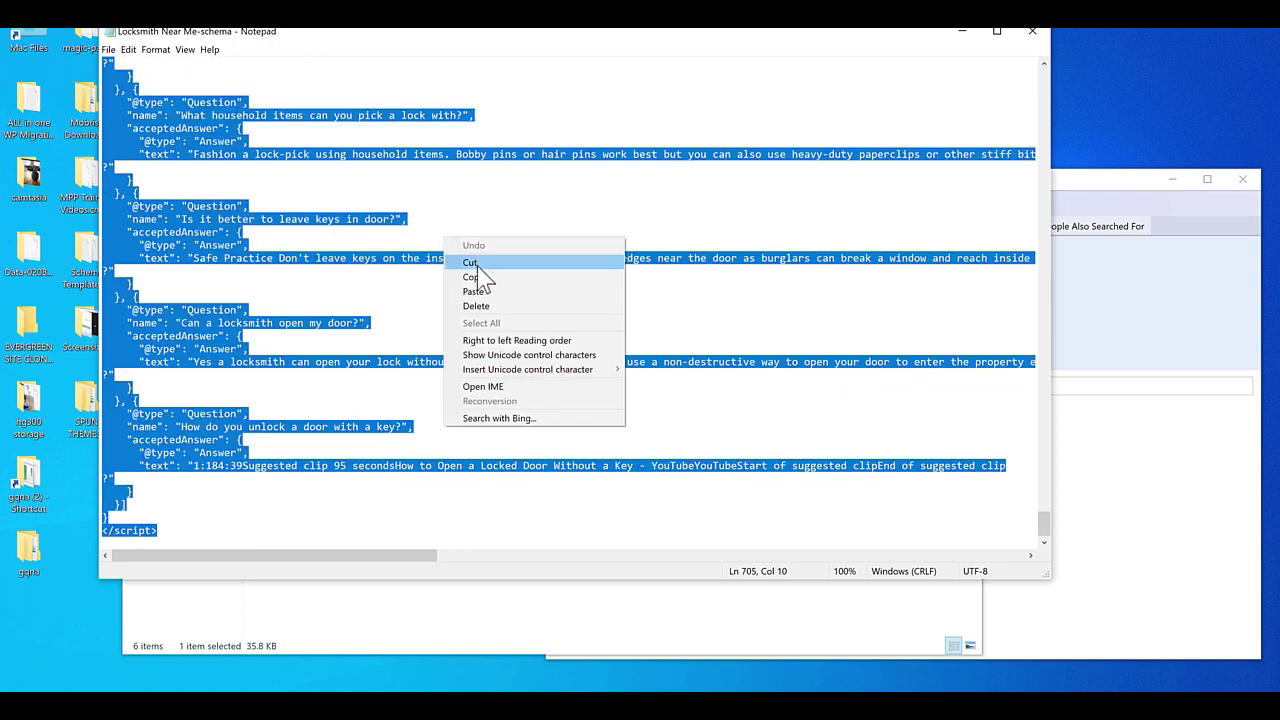
left_click(471, 272)
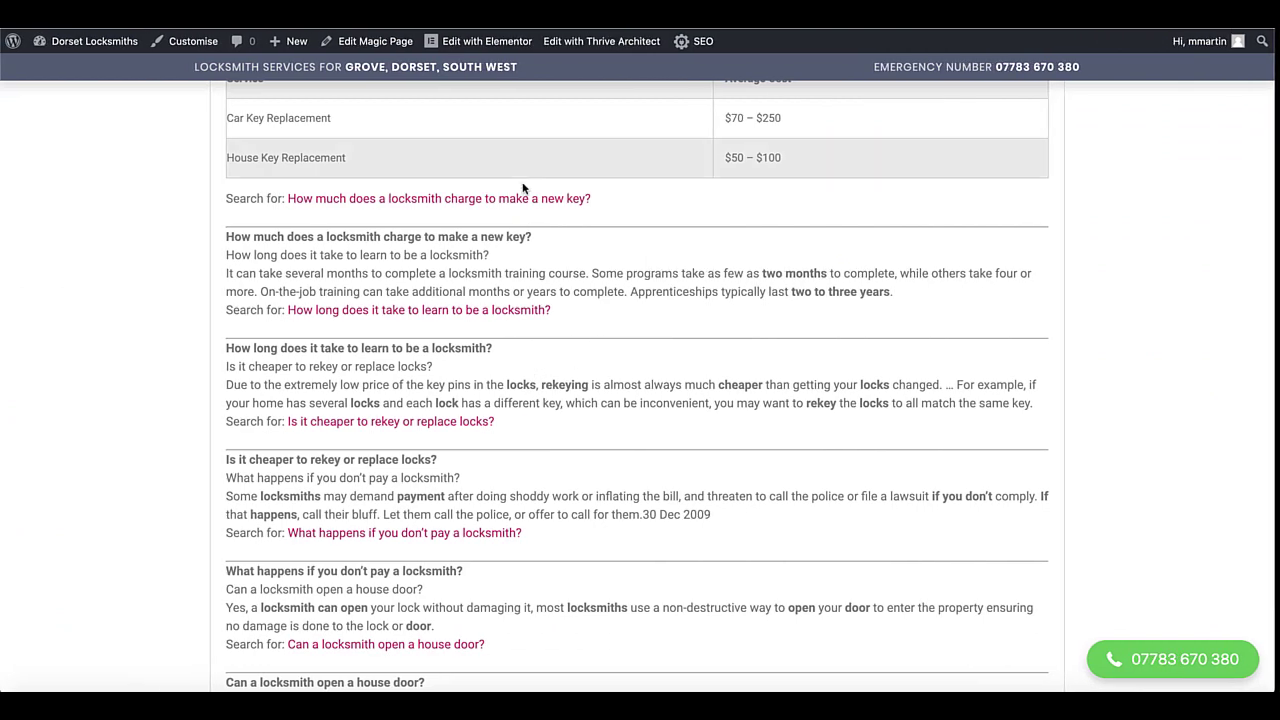
Open the Magic Page editor and scroll down to the Header & Footer Code section
left_click(380, 43)
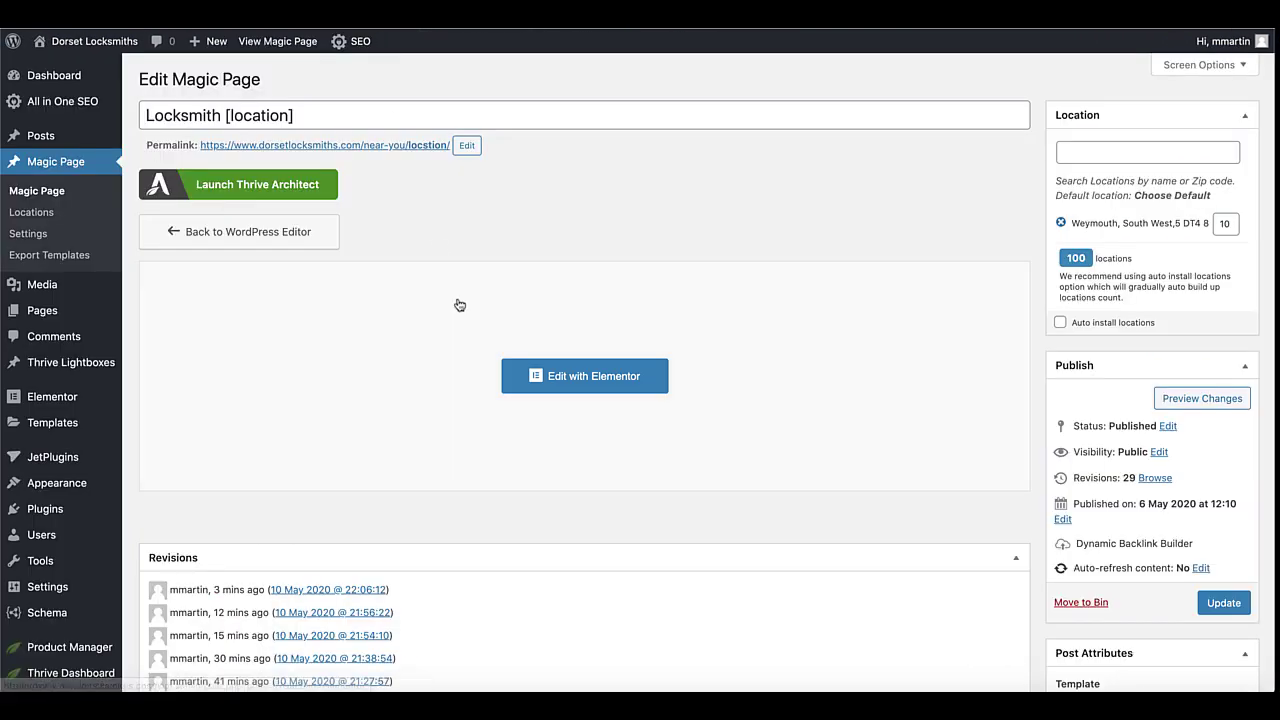
scroll(461, 314, "down", 3)
scroll(462, 315, "down", 15)
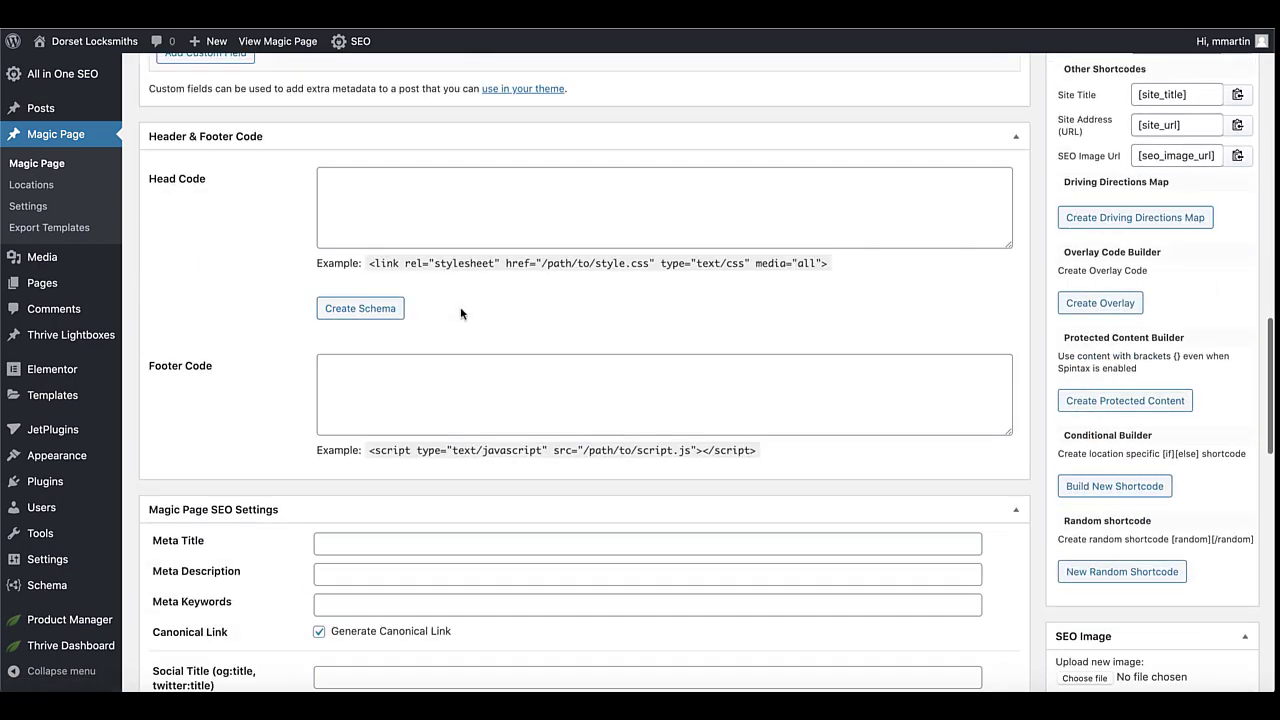
scroll(348, 328, "down", 1)
scroll(427, 410, "down", 3)
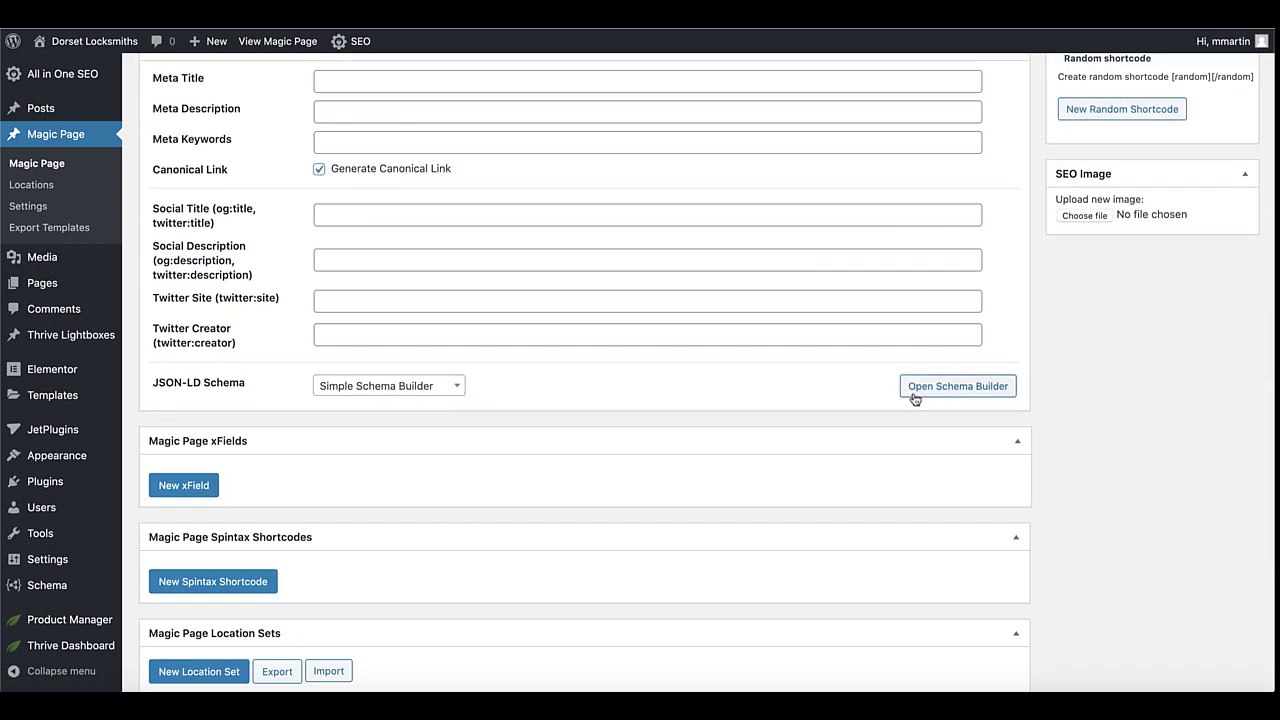
left_click(918, 390)
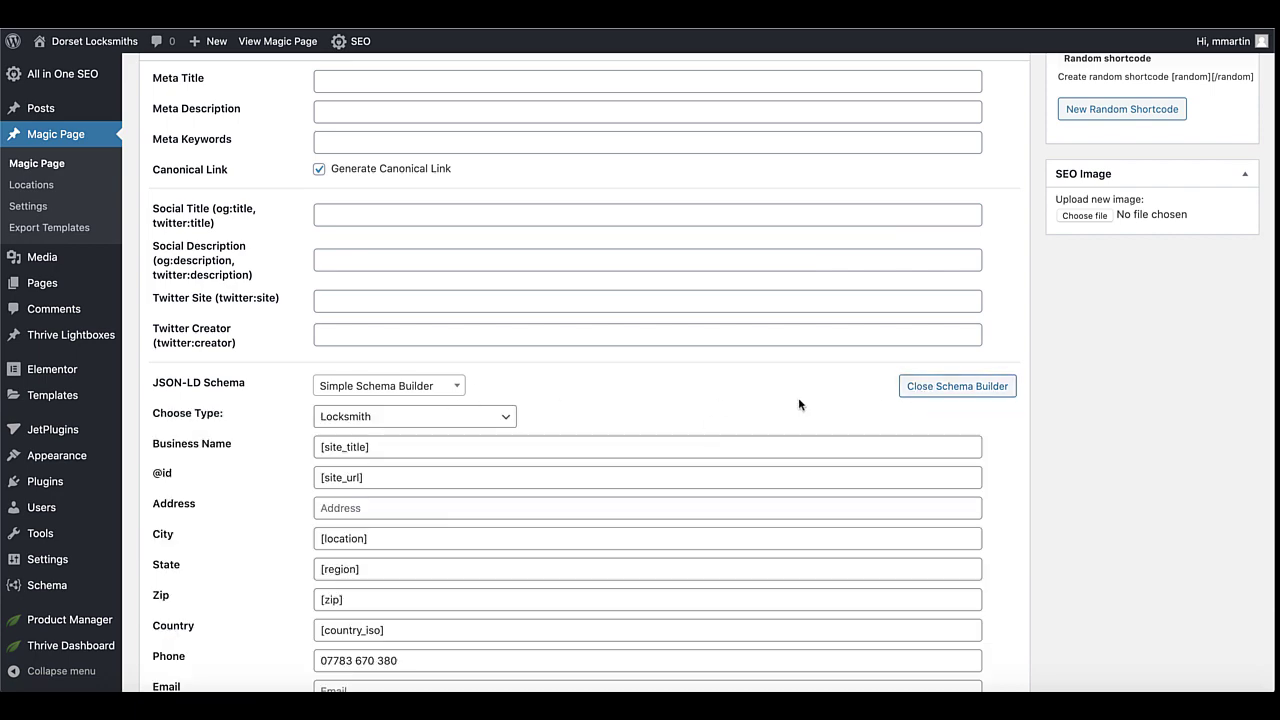
left_click(923, 392)
scroll(720, 363, "up", 5)
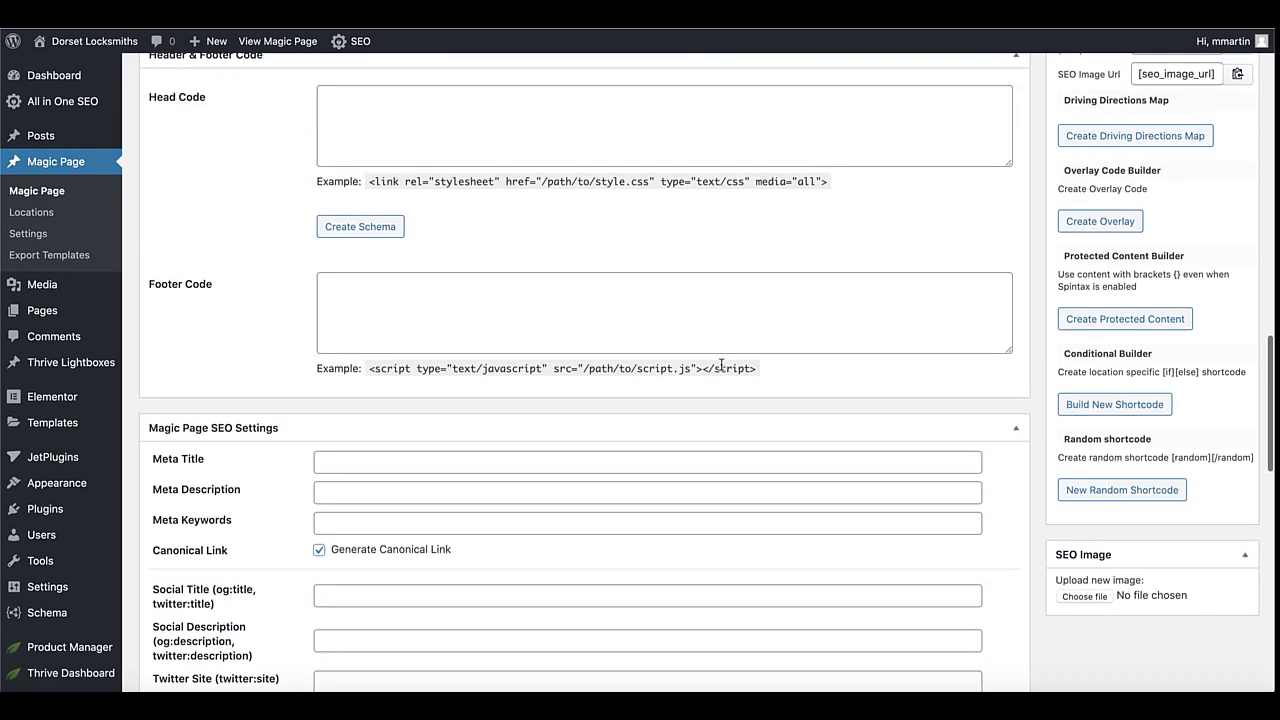
scroll(720, 369, "down", 1)
Paste the FAQPage schema script into the Head Code box
left_click(410, 226)
scroll(425, 246, "up", 2)
scroll(428, 250, "down", 2)
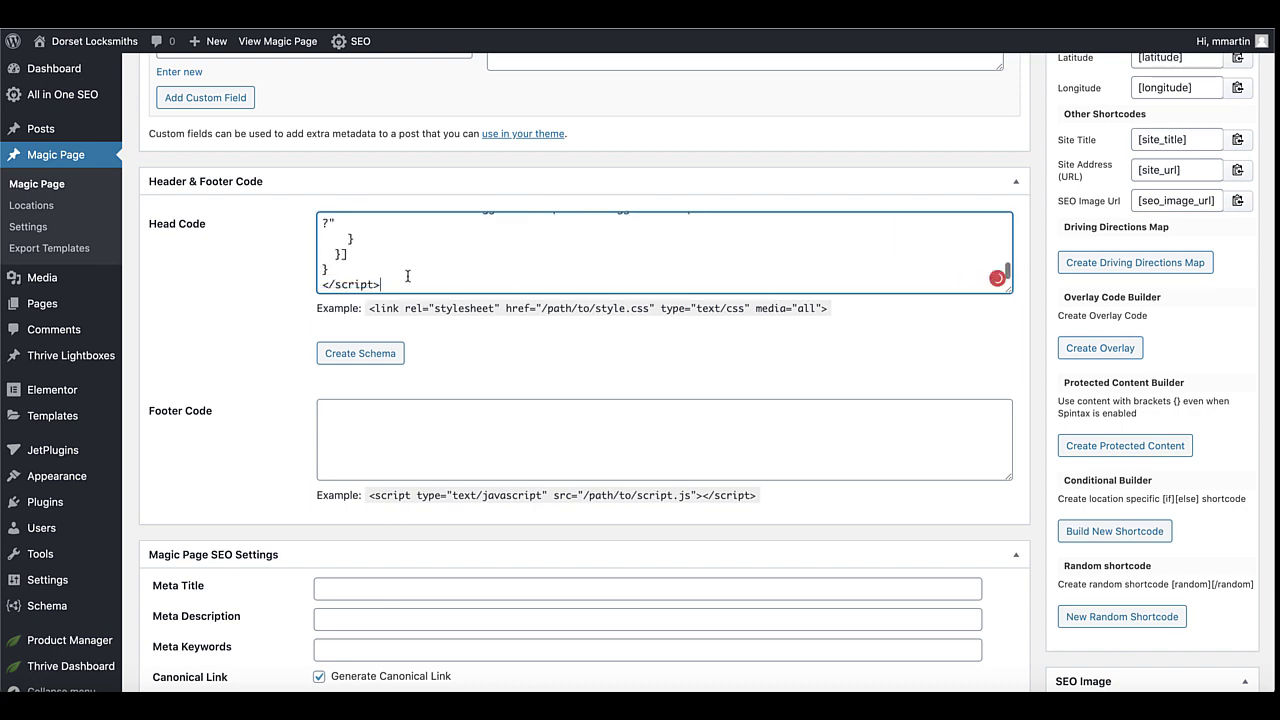
scroll(462, 247, "up", 1)
scroll(462, 247, "down", 1)
scroll(508, 265, "up", 10)
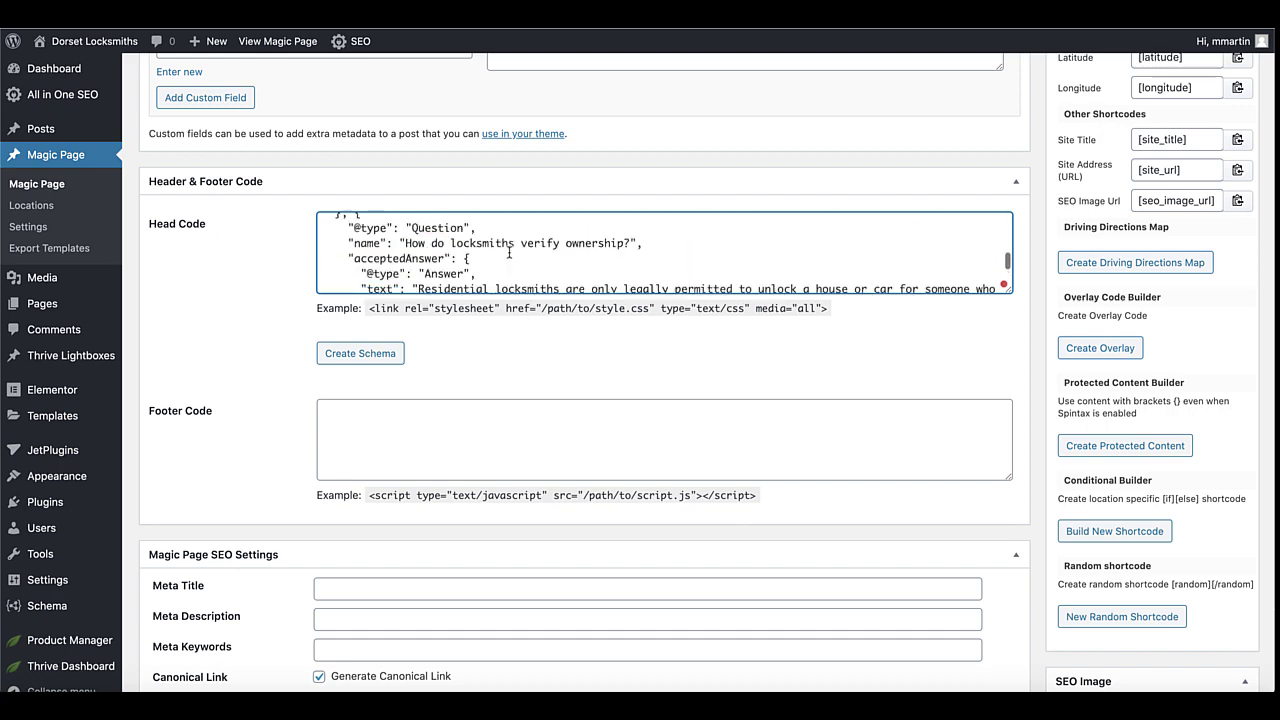
scroll(509, 252, "up", 5)
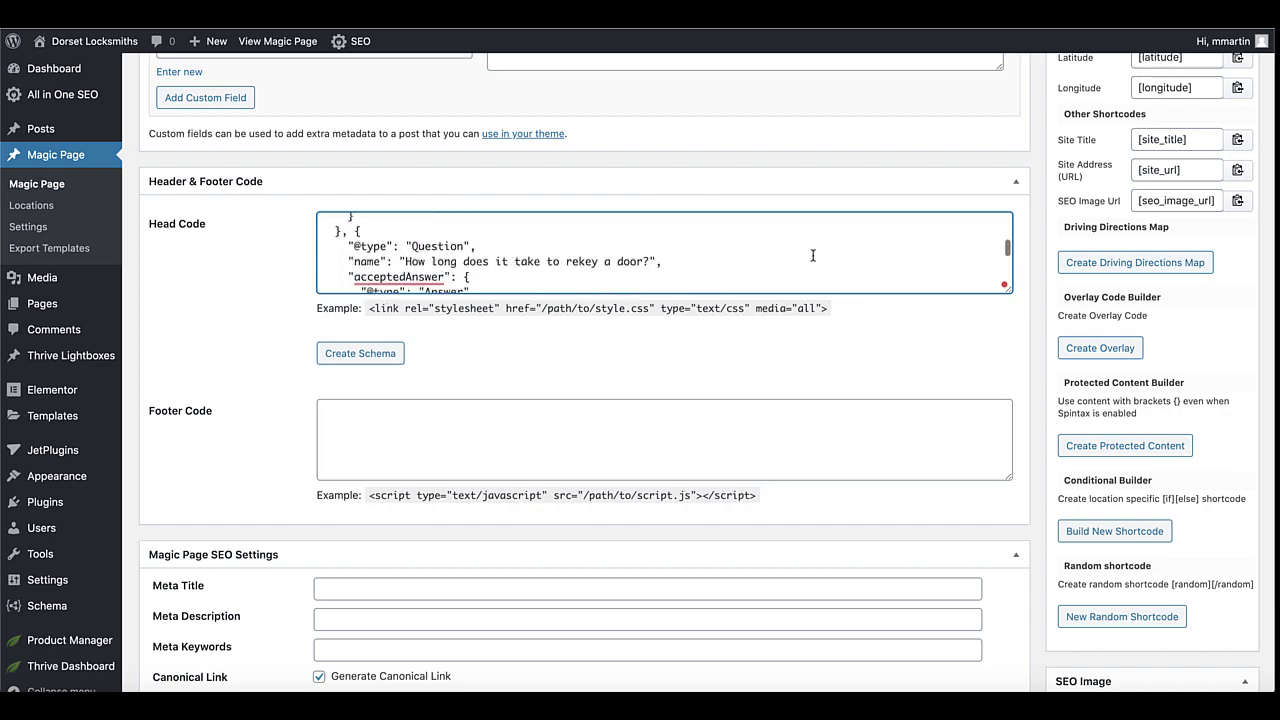
scroll(871, 345, "up", 20)
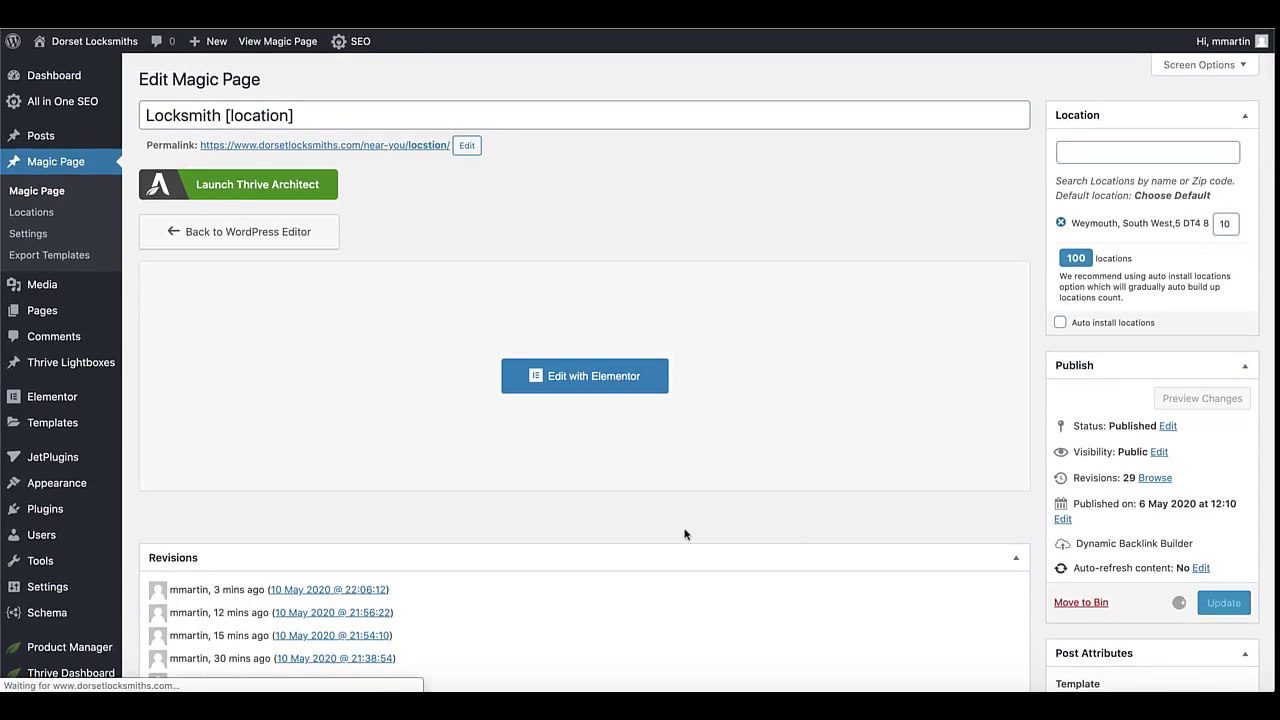
Update the Locksmith [location] Magic Page and open its live Weymouth page with the Dorset town list
scroll(647, 528, "down", 15)
scroll(647, 528, "up", 4)
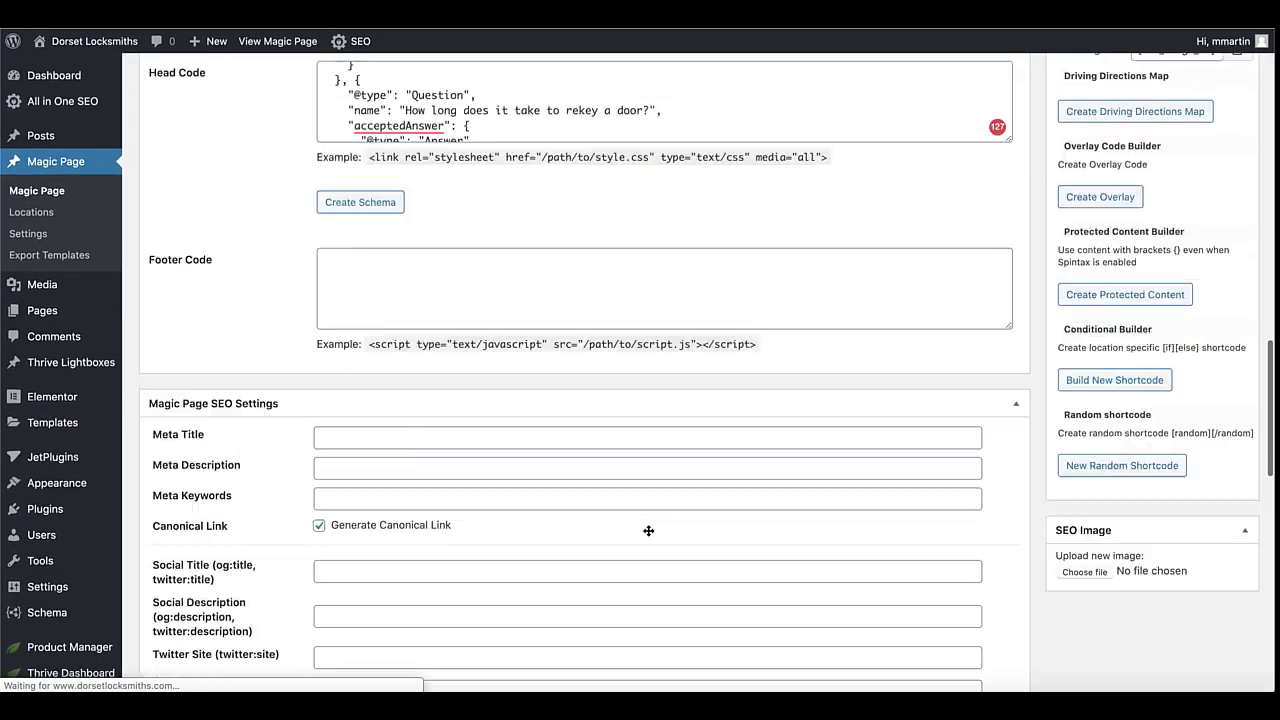
scroll(648, 530, "up", 12)
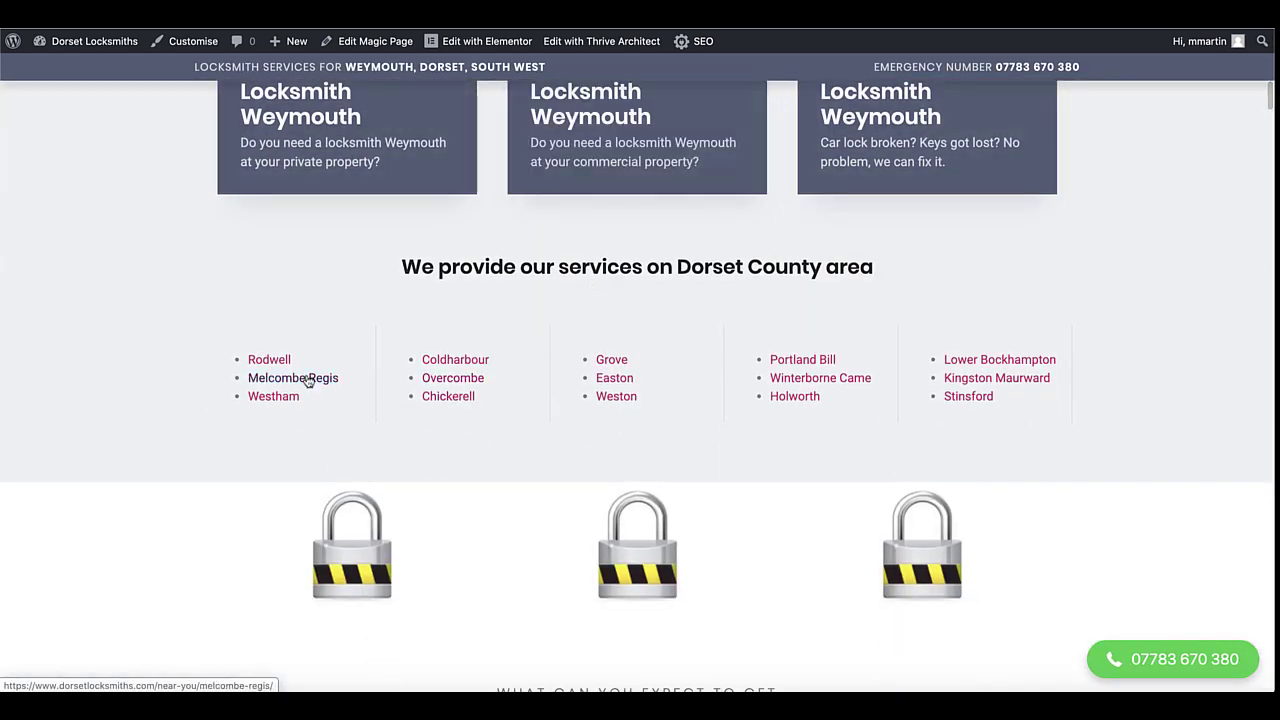
Test the Westham page in Google's Structured Data Testing Tool, detecting Locksmith, Rating and FAQPage items
left_click(274, 397)
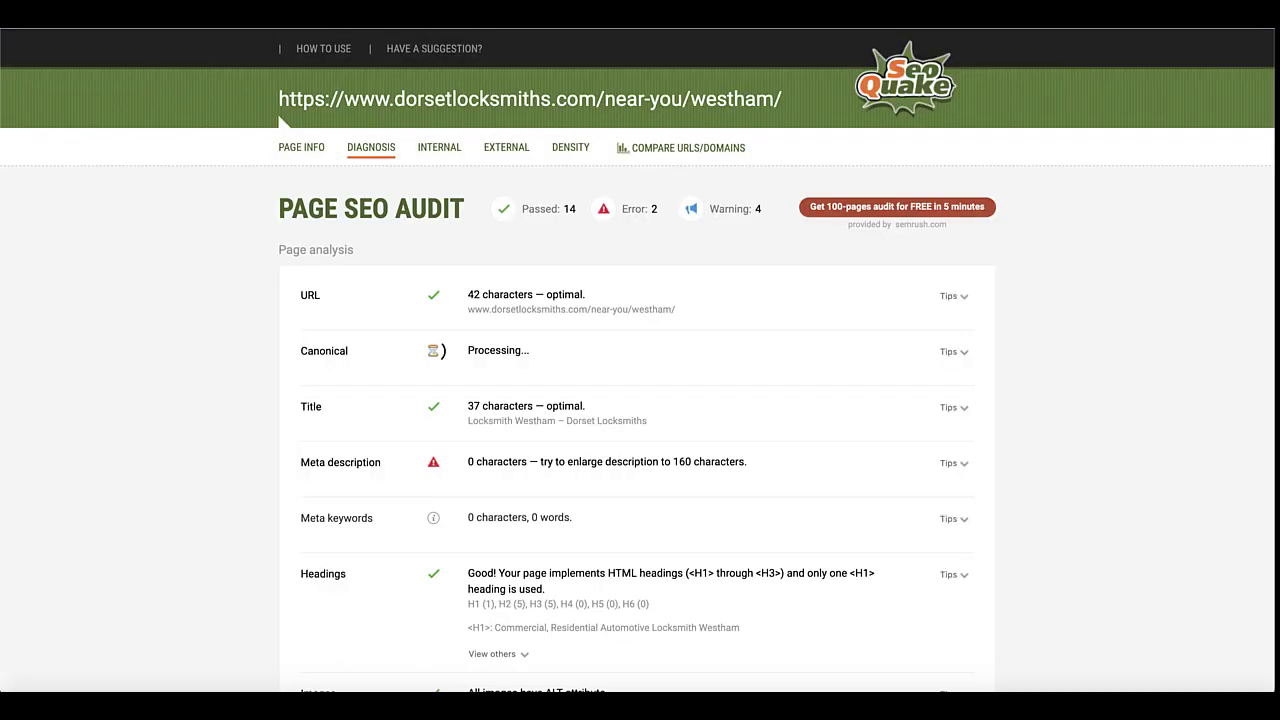
scroll(716, 488, "down", 3)
scroll(716, 488, "down", 3)
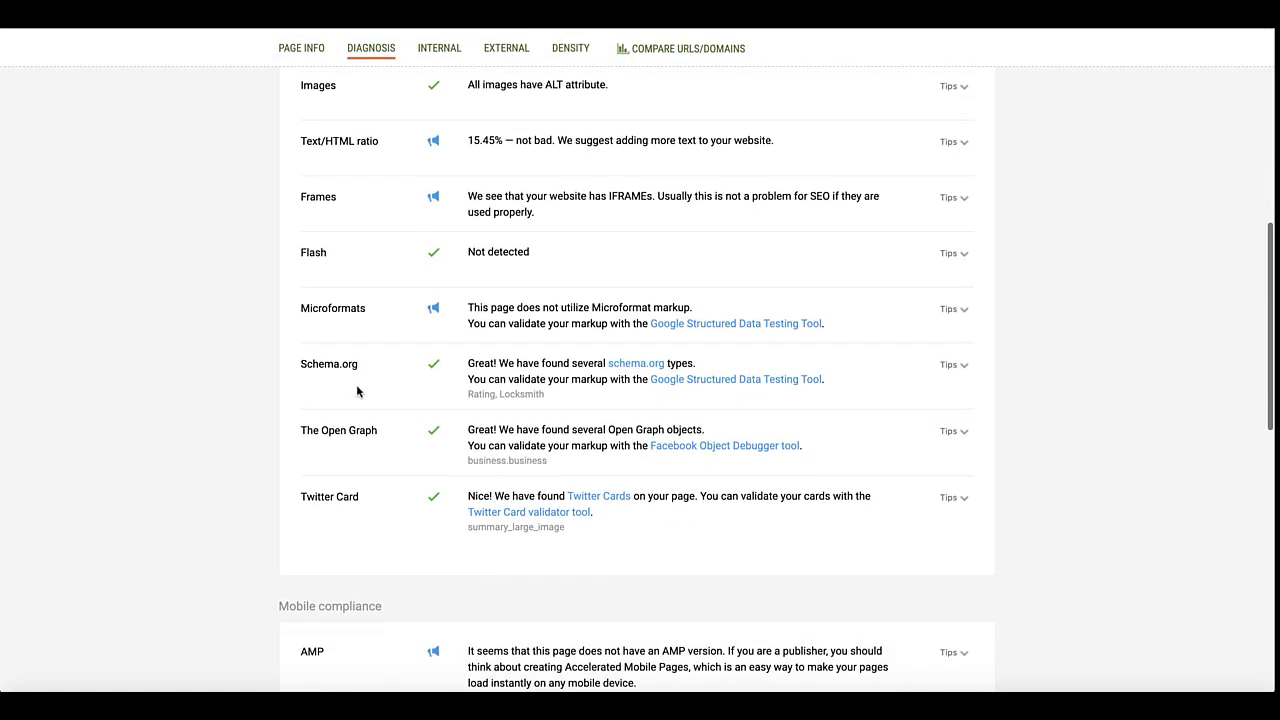
left_click(742, 384)
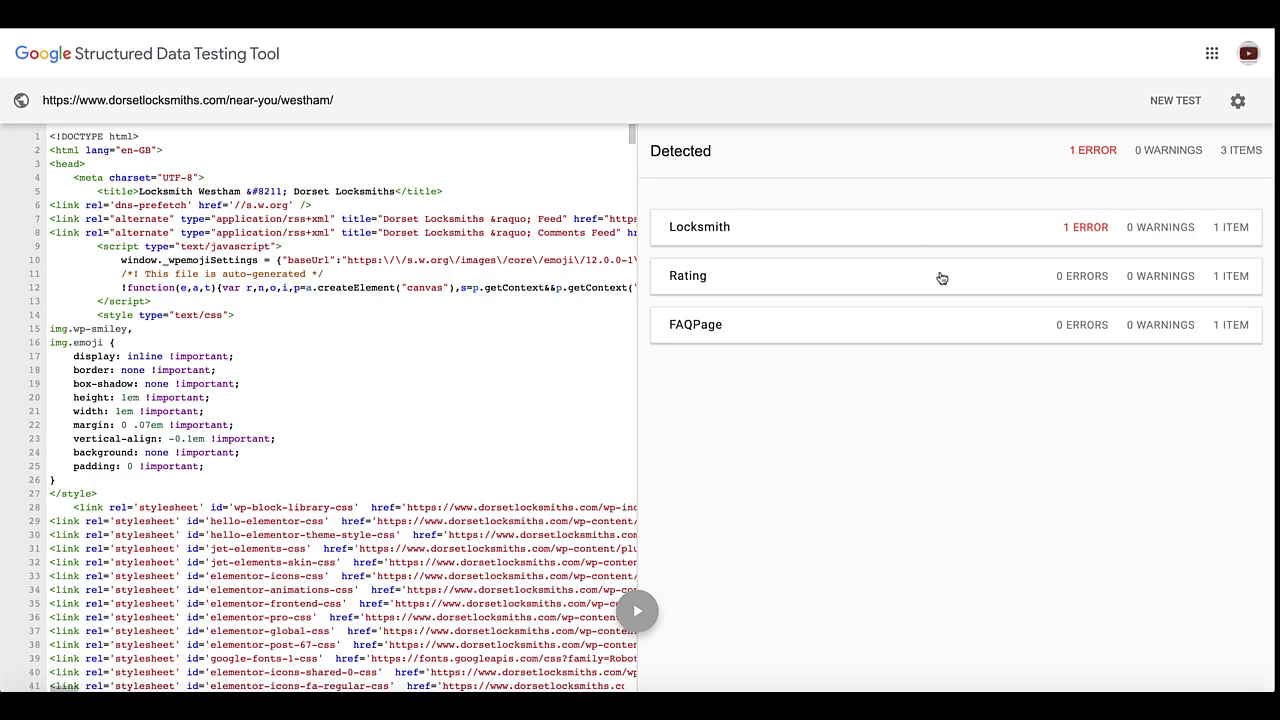
left_click(724, 240)
scroll(857, 450, "down", 5)
scroll(737, 420, "up", 5)
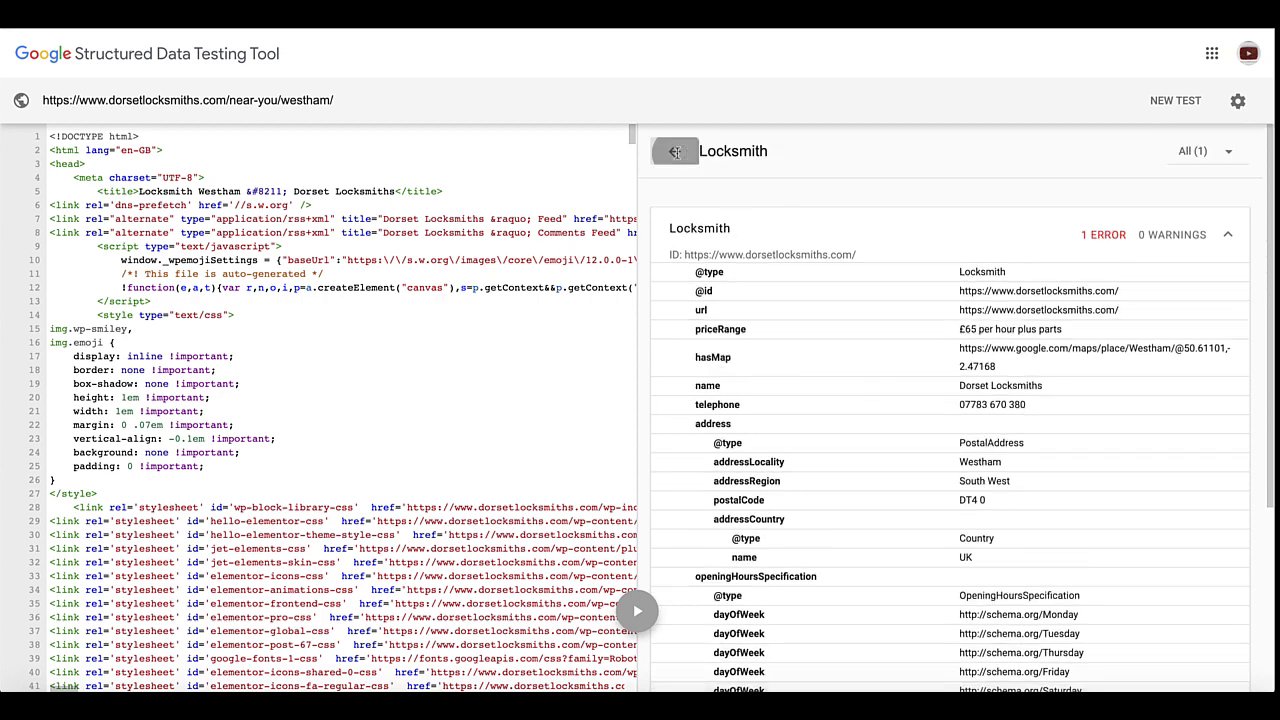
left_click(676, 158)
left_click(701, 280)
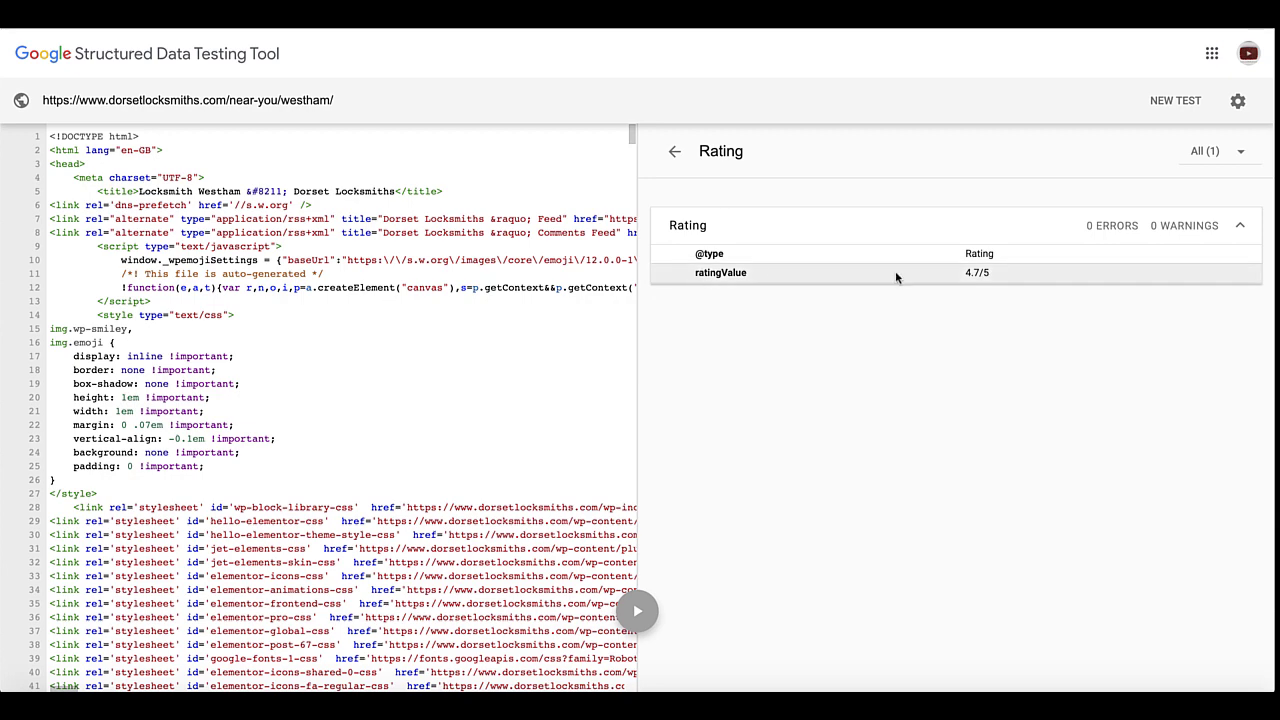
left_click(673, 153)
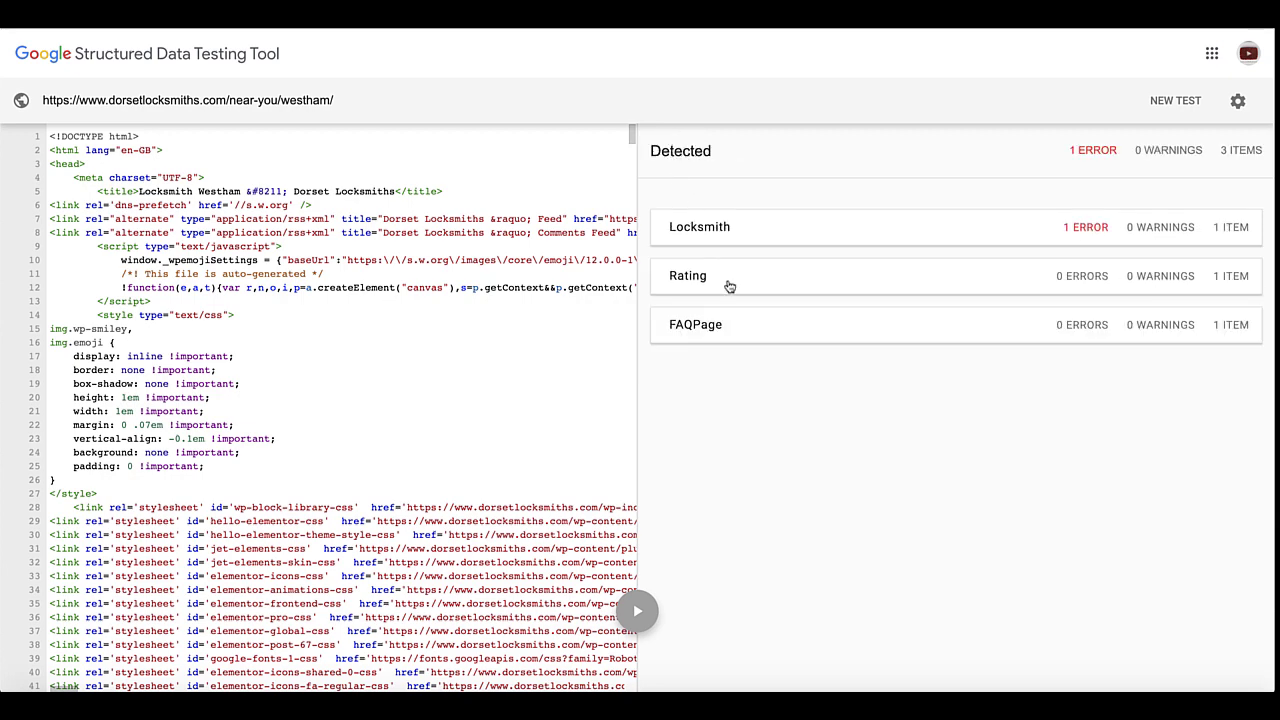
left_click(718, 328)
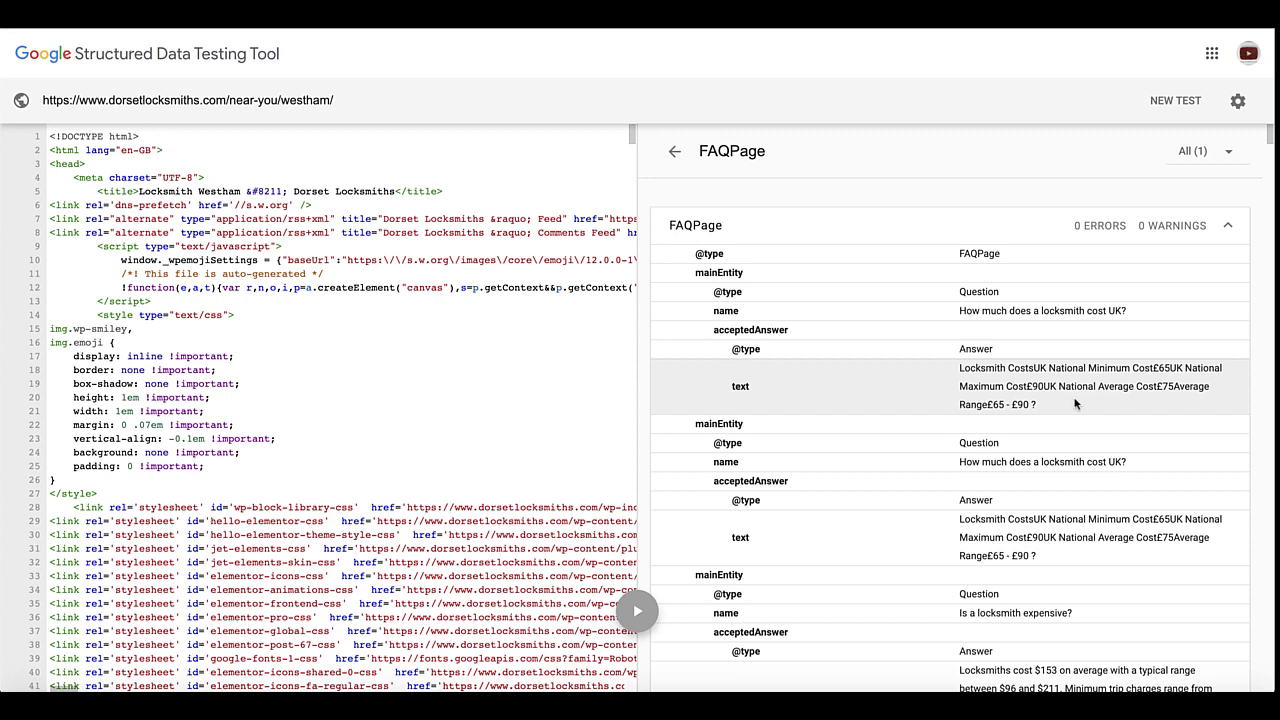
scroll(1000, 380, "down", 1)
scroll(700, 280, "up", 1)
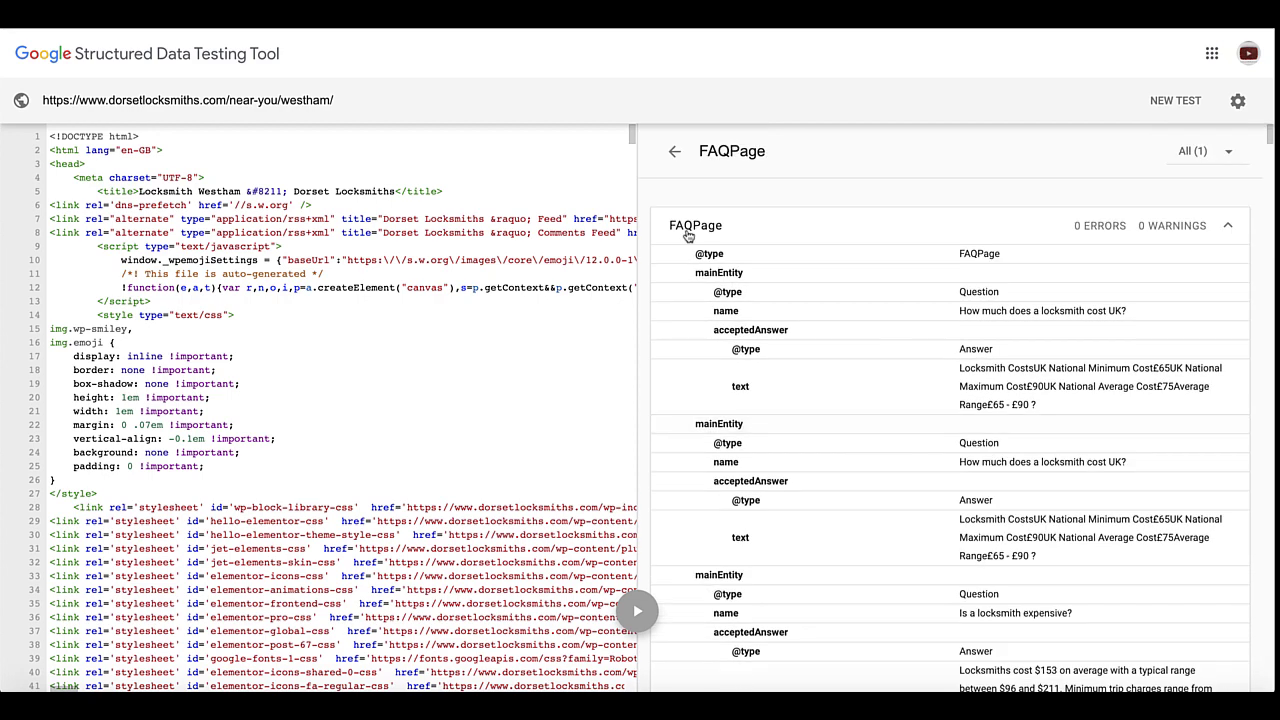
left_click(674, 151)
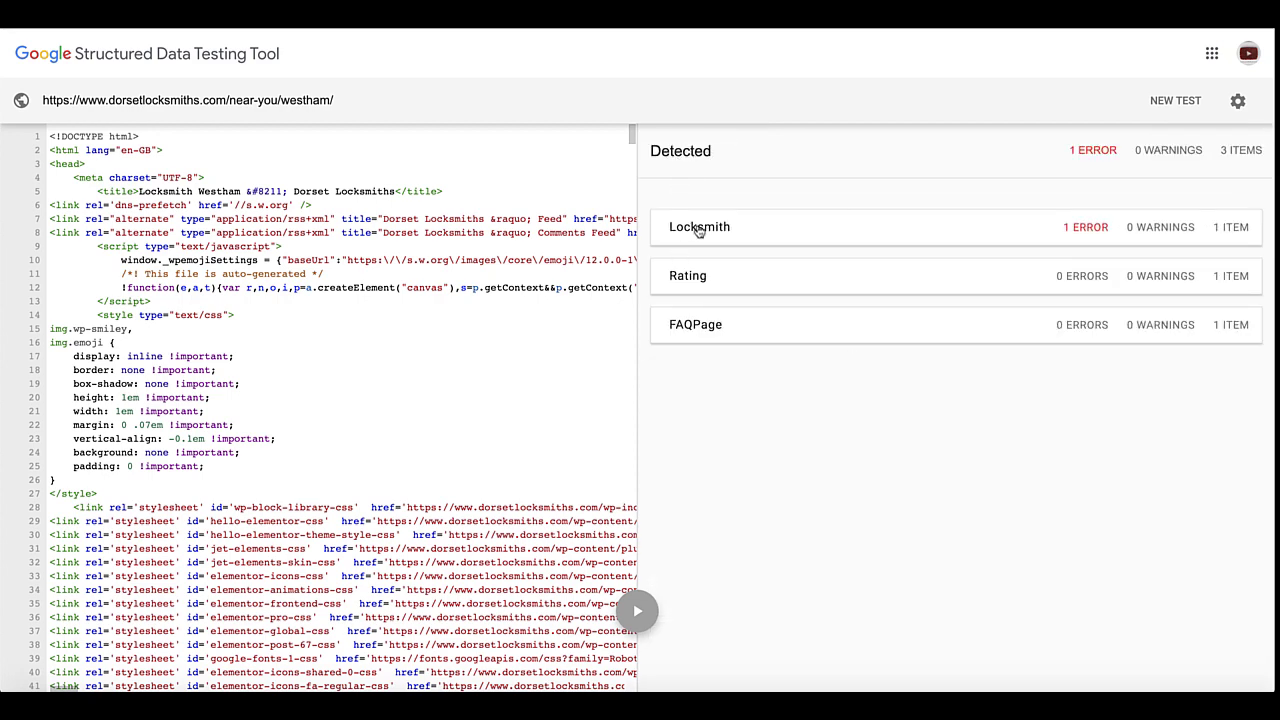
left_click(699, 228)
scroll(817, 515, "down", 4)
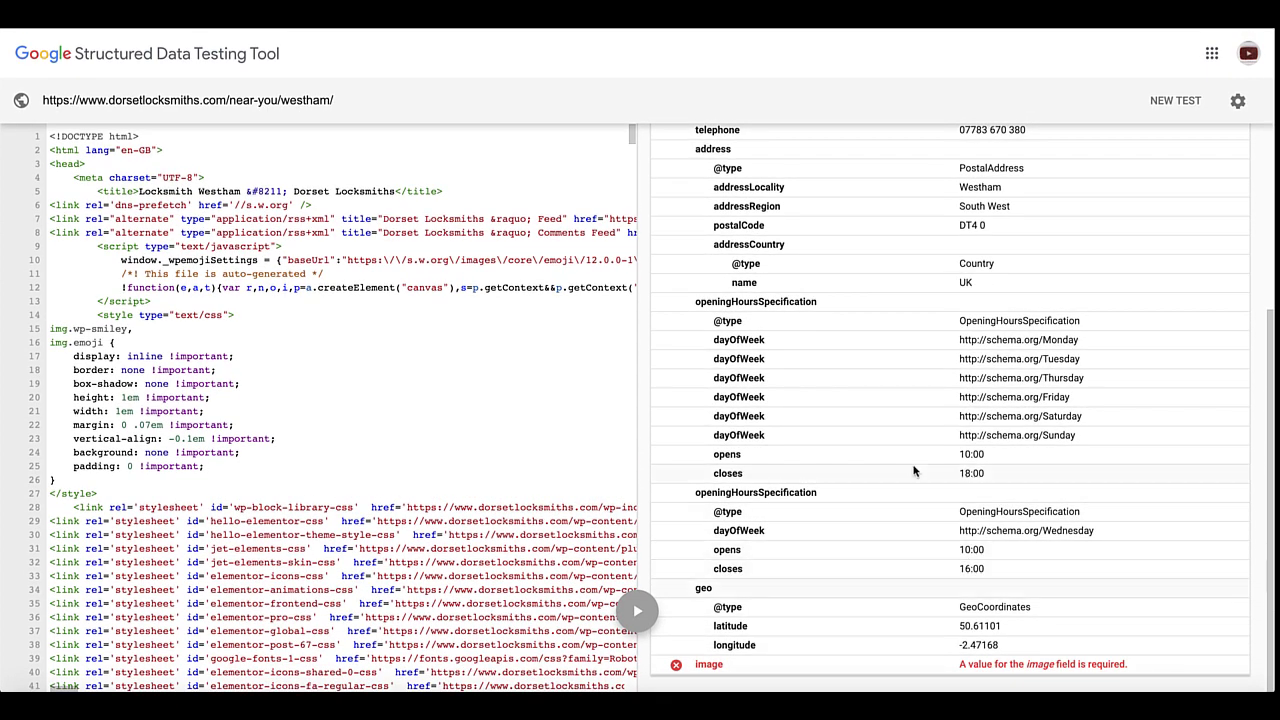
scroll(934, 312, "up", 4)
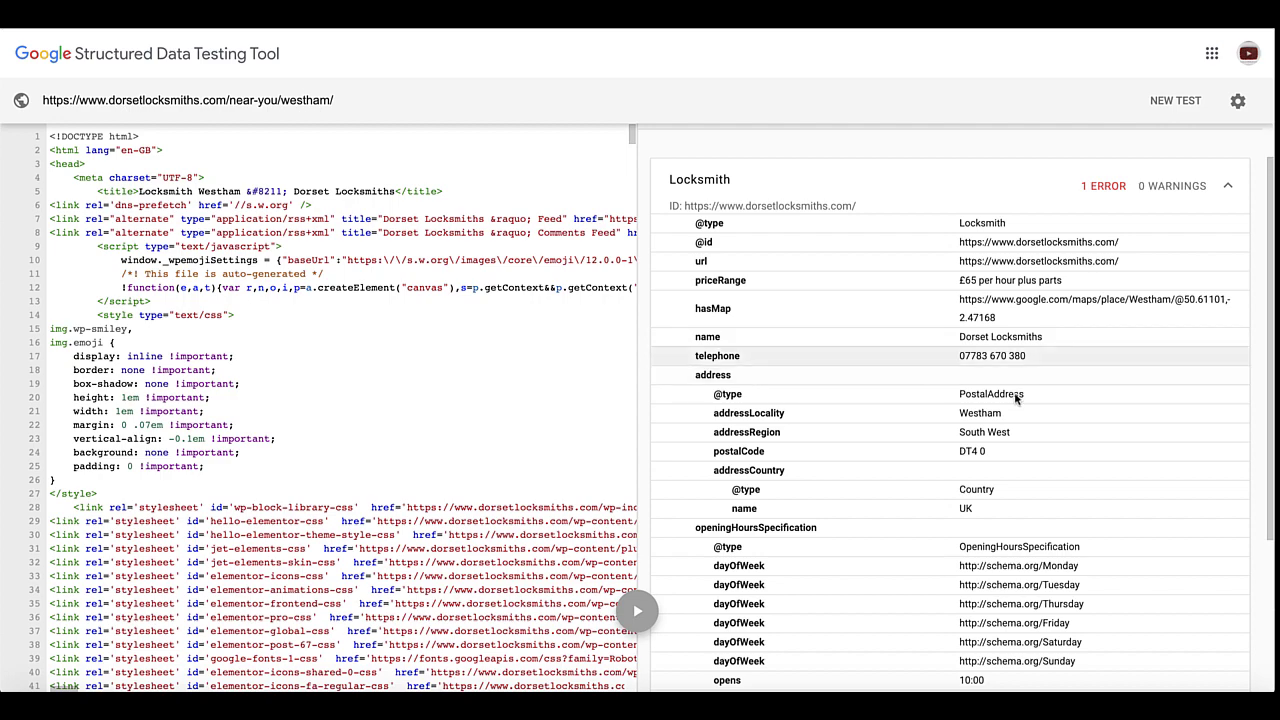
scroll(1010, 410, "down", 3)
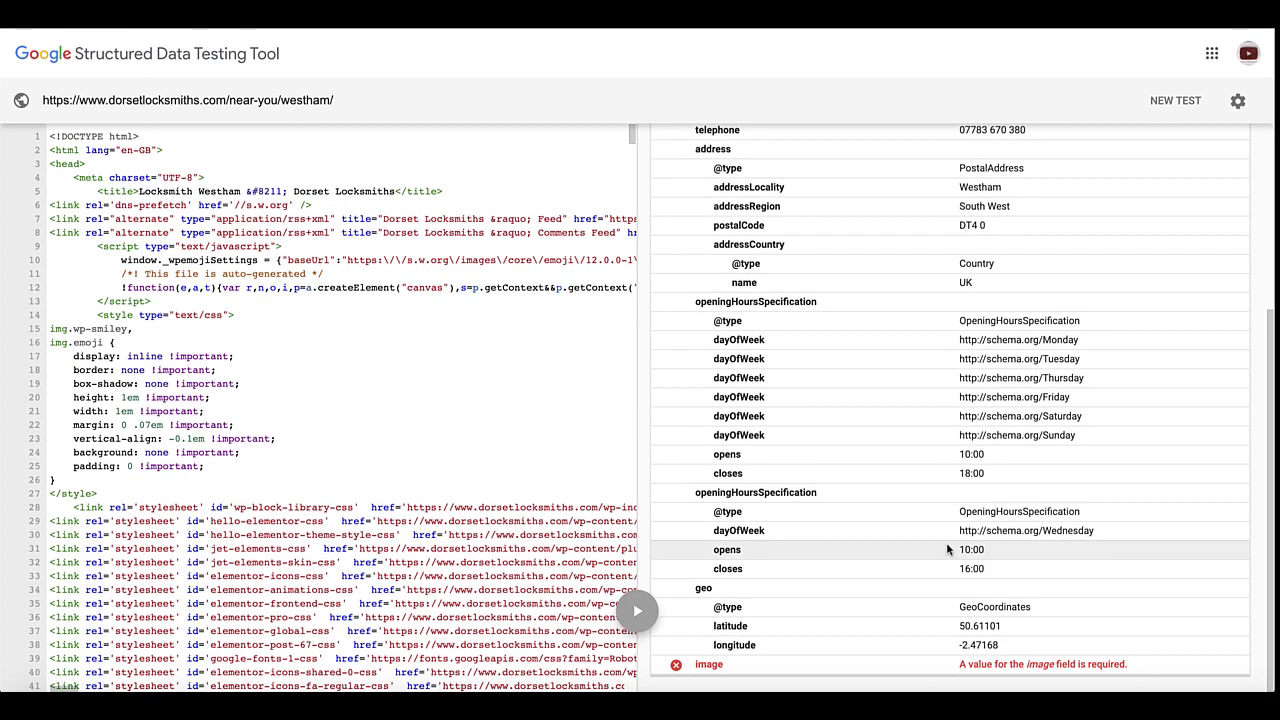
scroll(947, 549, "up", 3)
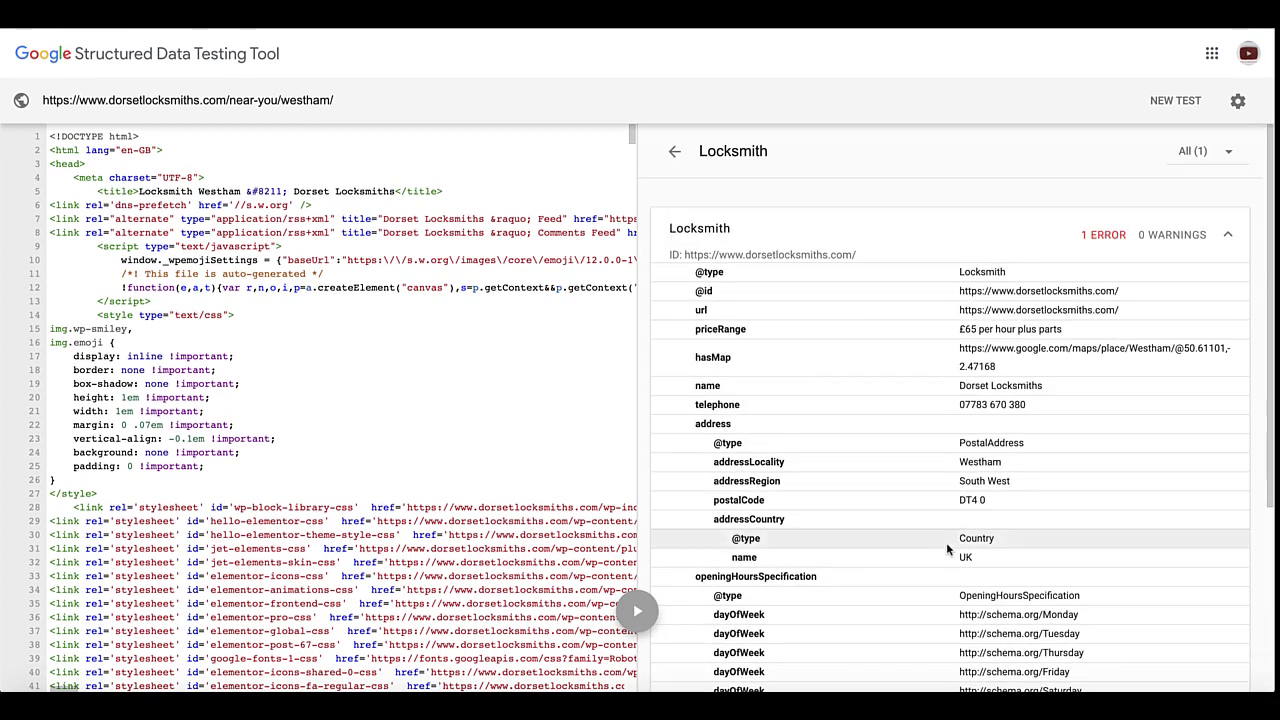
scroll(947, 549, "down", 3)
scroll(991, 441, "up", 3)
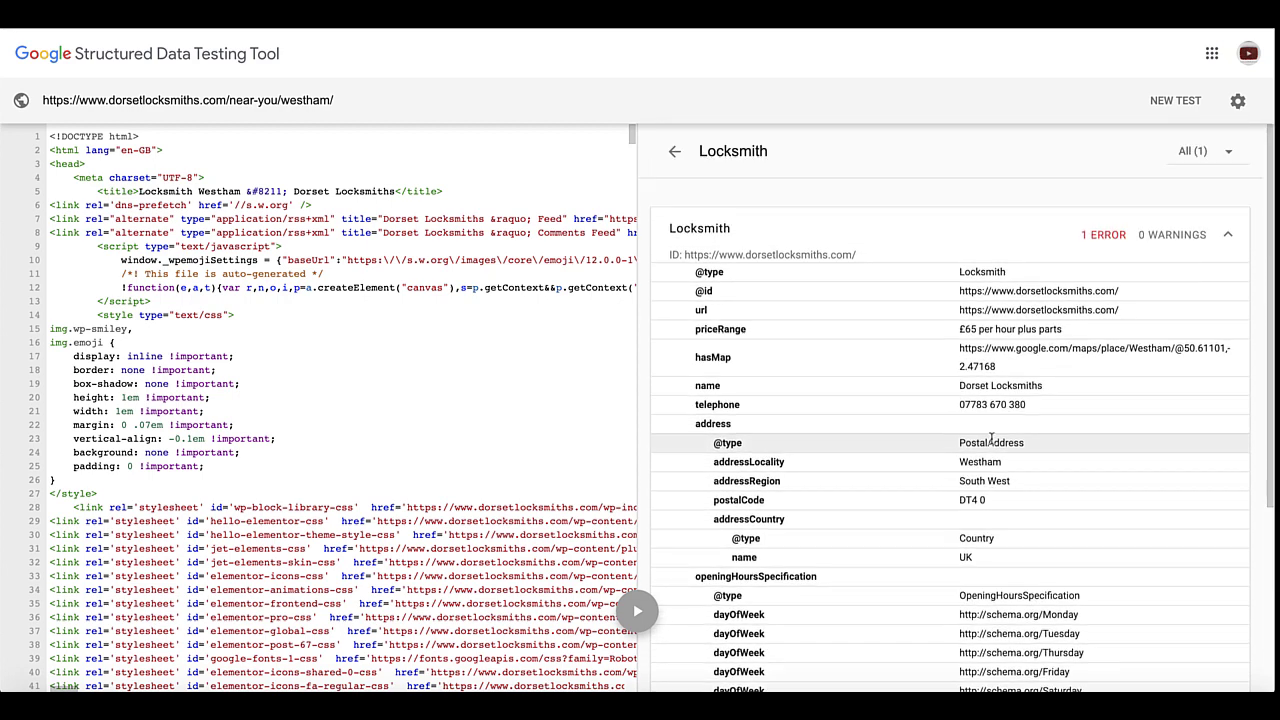
left_click(674, 151)
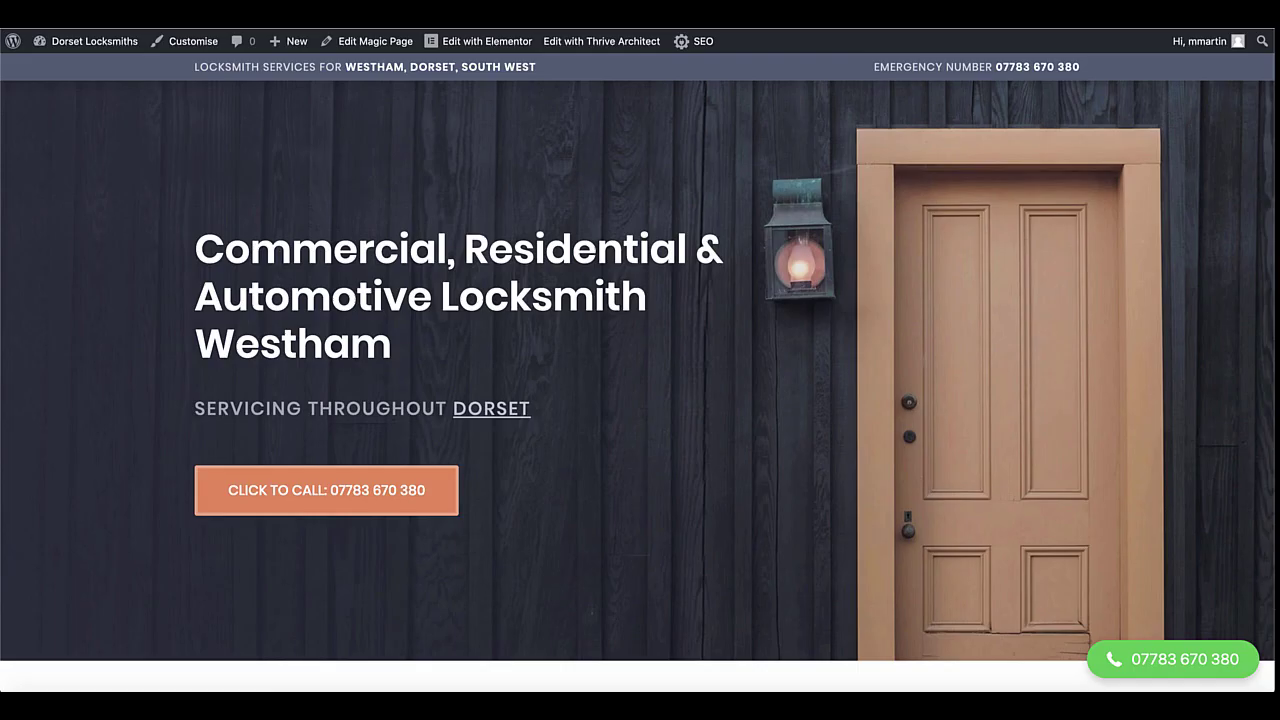
Scroll the live Westham locksmith page through its FAQs list down to the location map
scroll(550, 420, "down", 8)
scroll(531, 420, "down", 5)
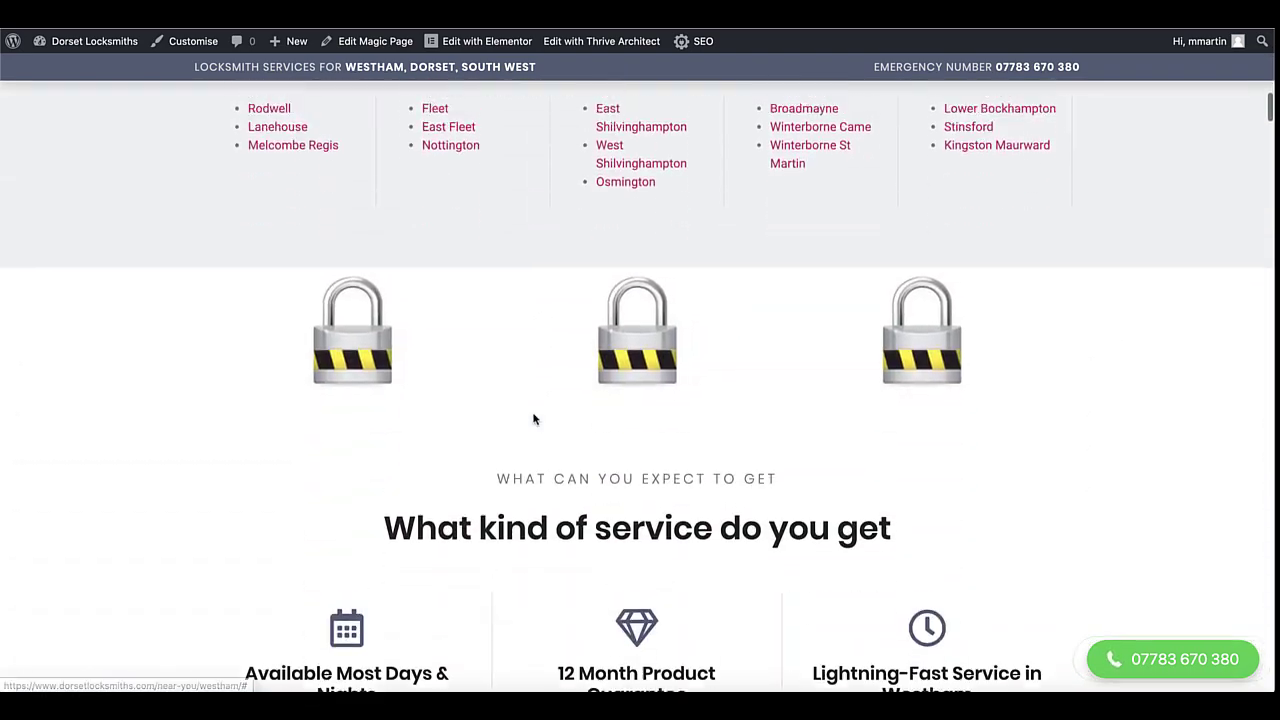
scroll(875, 341, "down", 14)
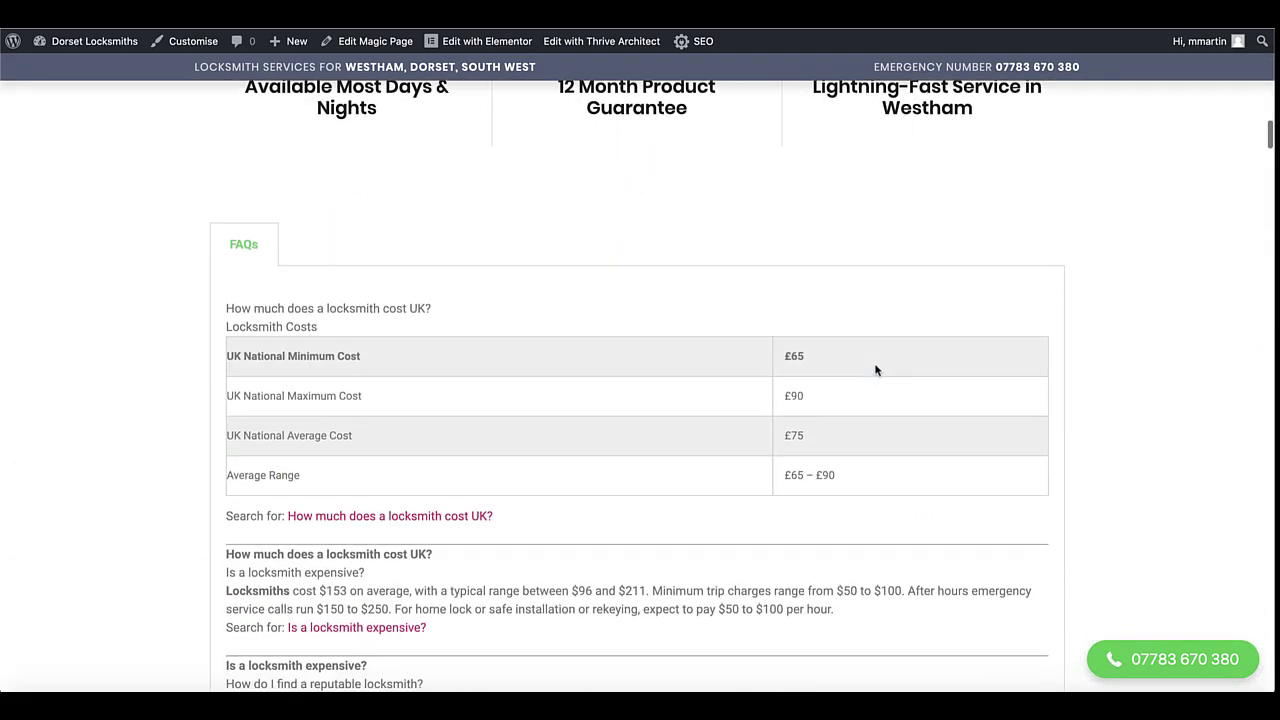
scroll(875, 370, "down", 15)
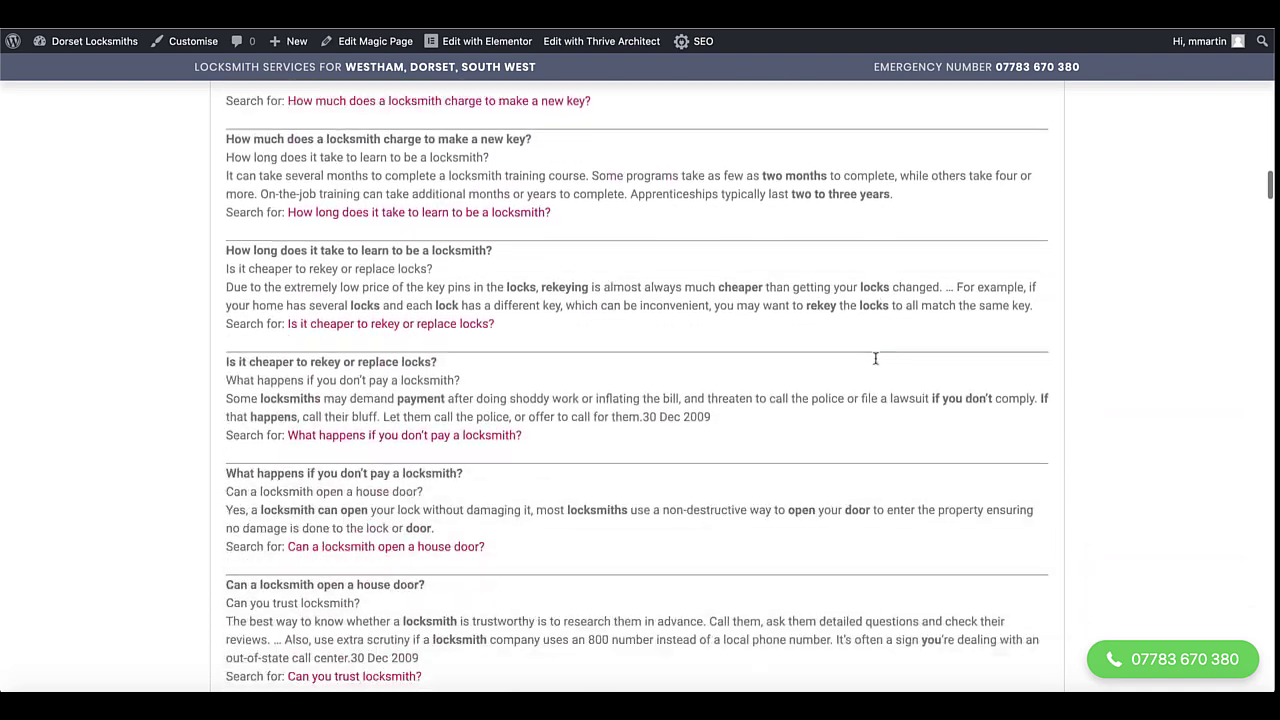
scroll(875, 360, "down", 12)
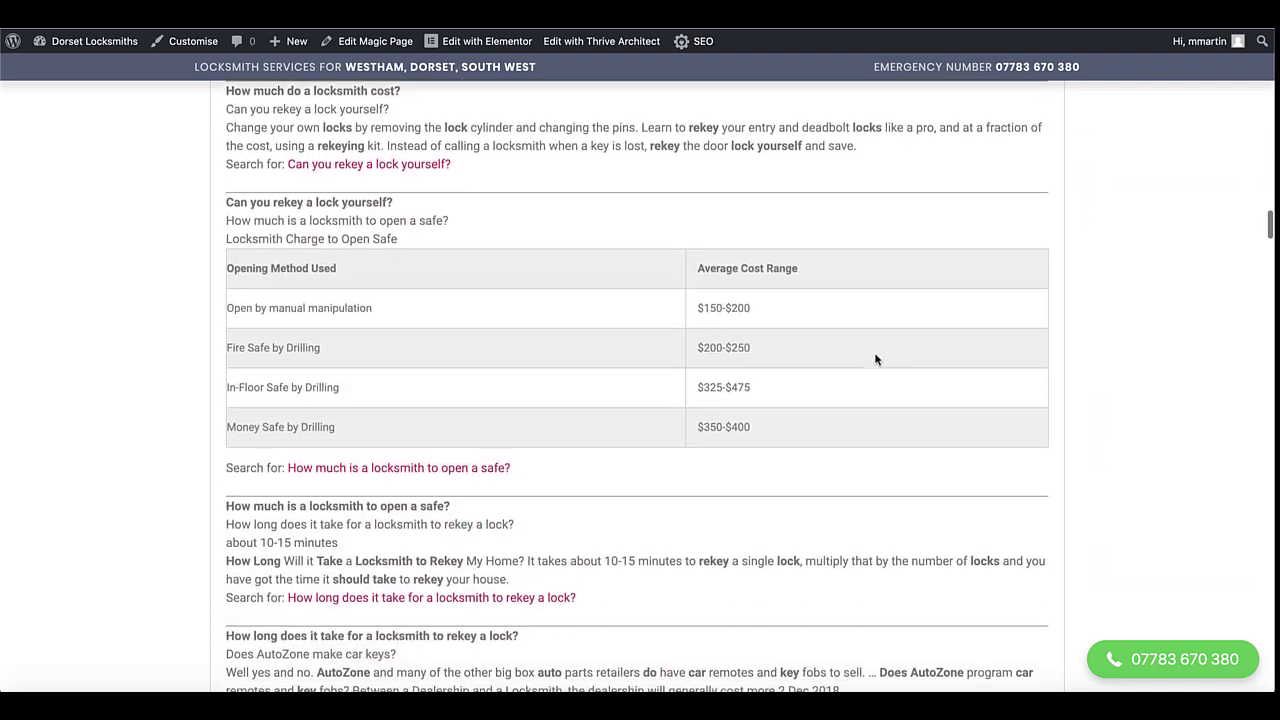
scroll(875, 360, "down", 15)
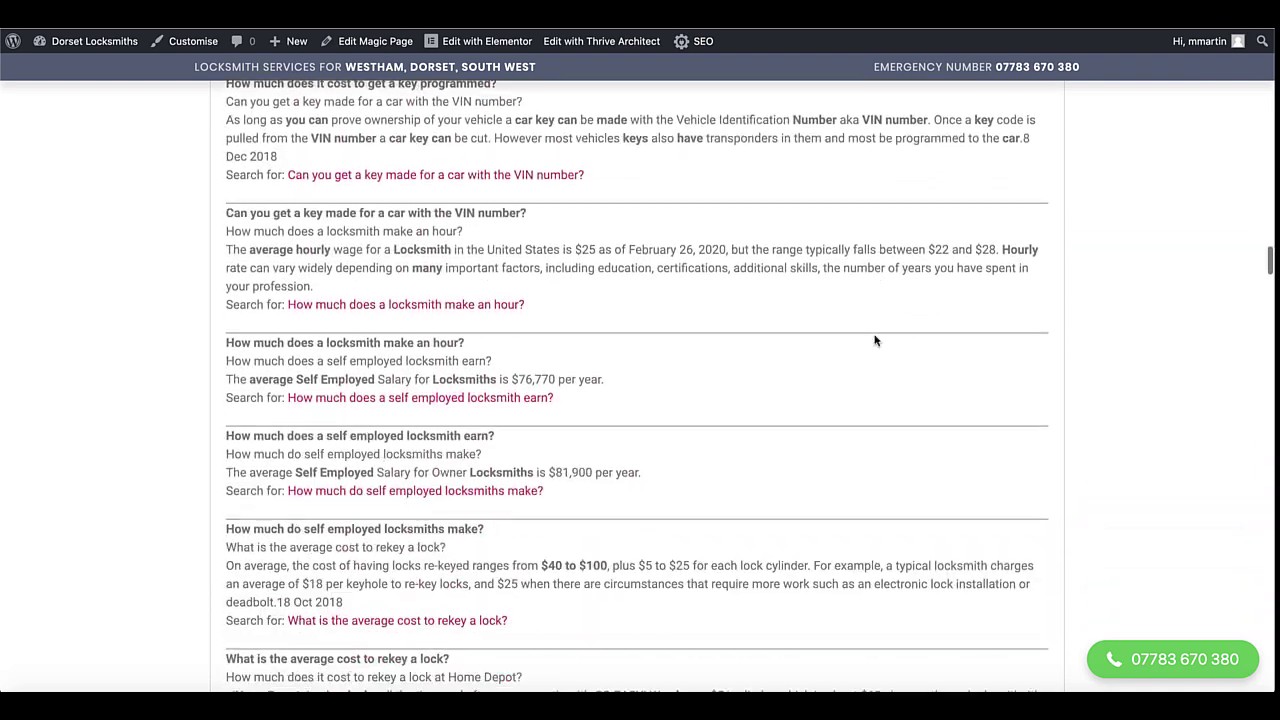
scroll(875, 340, "down", 15)
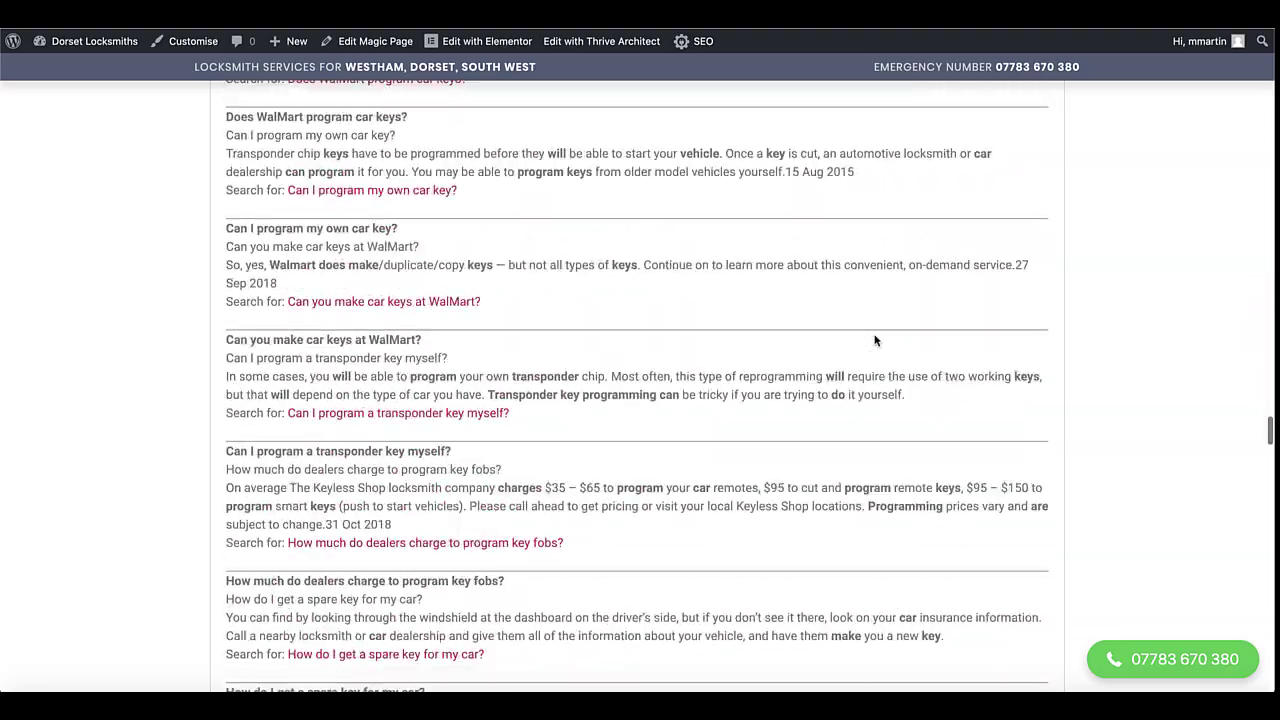
scroll(875, 335, "down", 10)
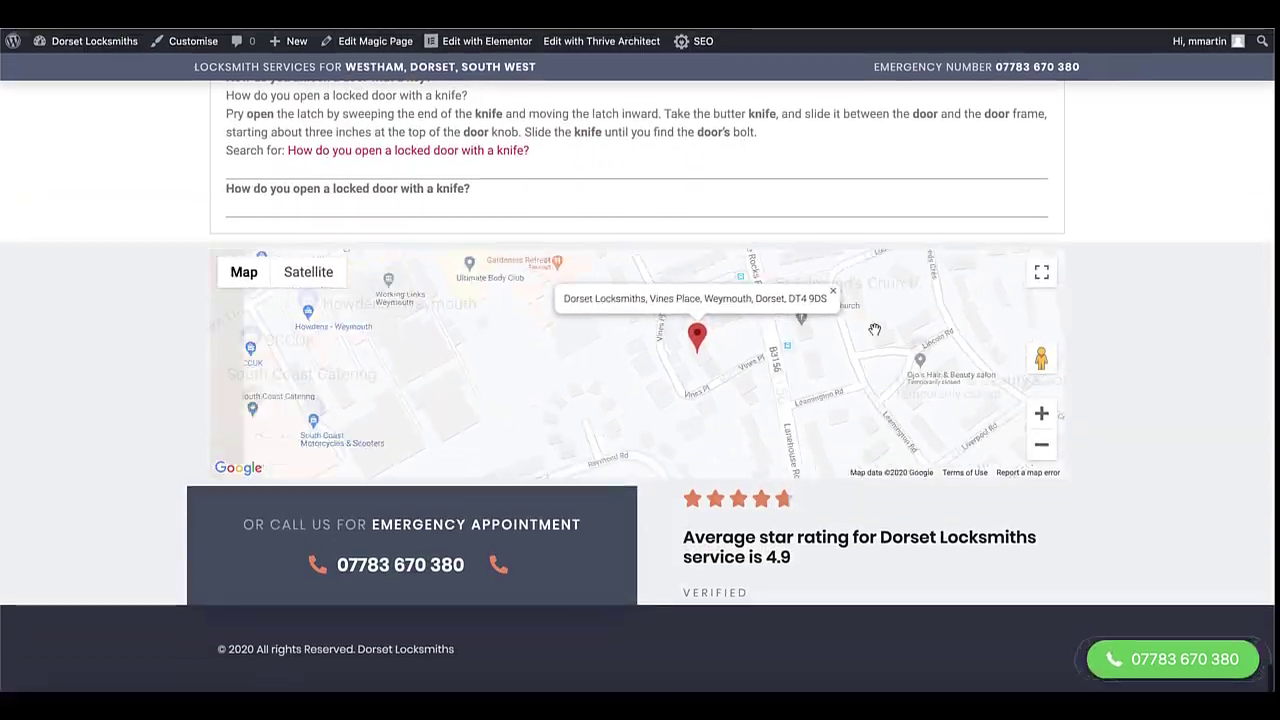
scroll(838, 182, "up", 3)
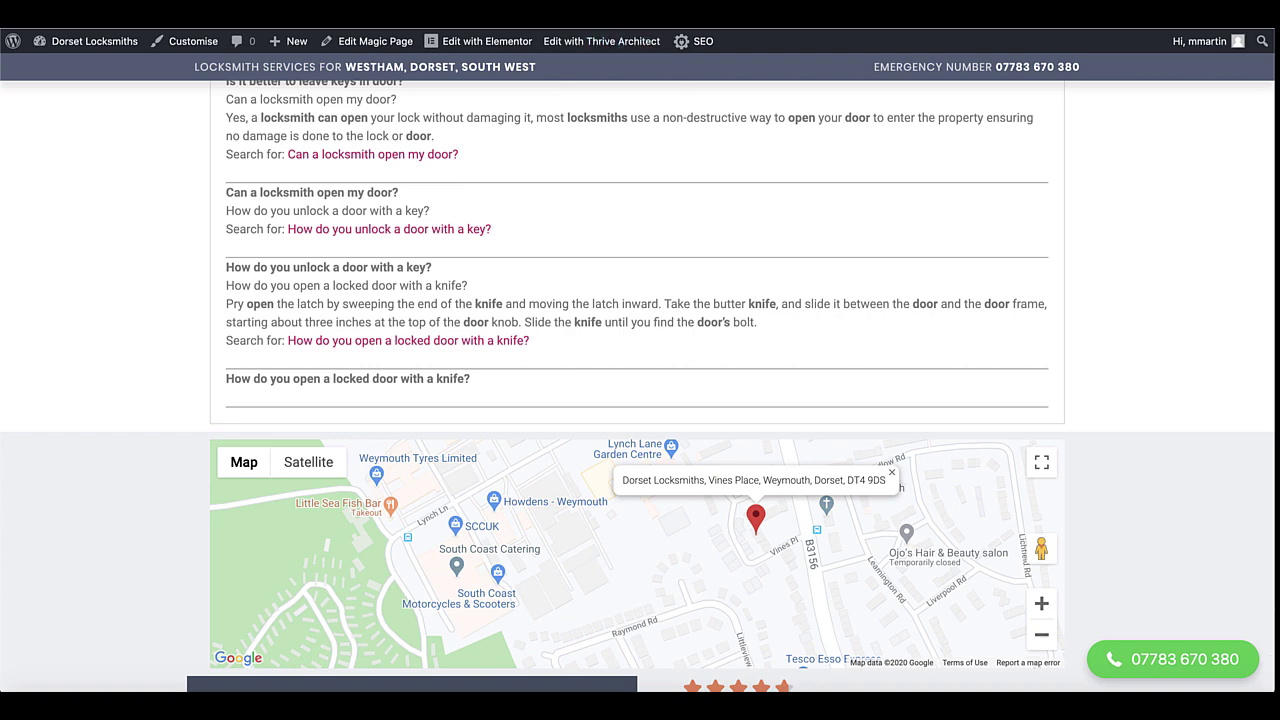
Open the milkman site's 'Find A Milkman Near You!' page in a new Chrome tab
key("ctrl+t")
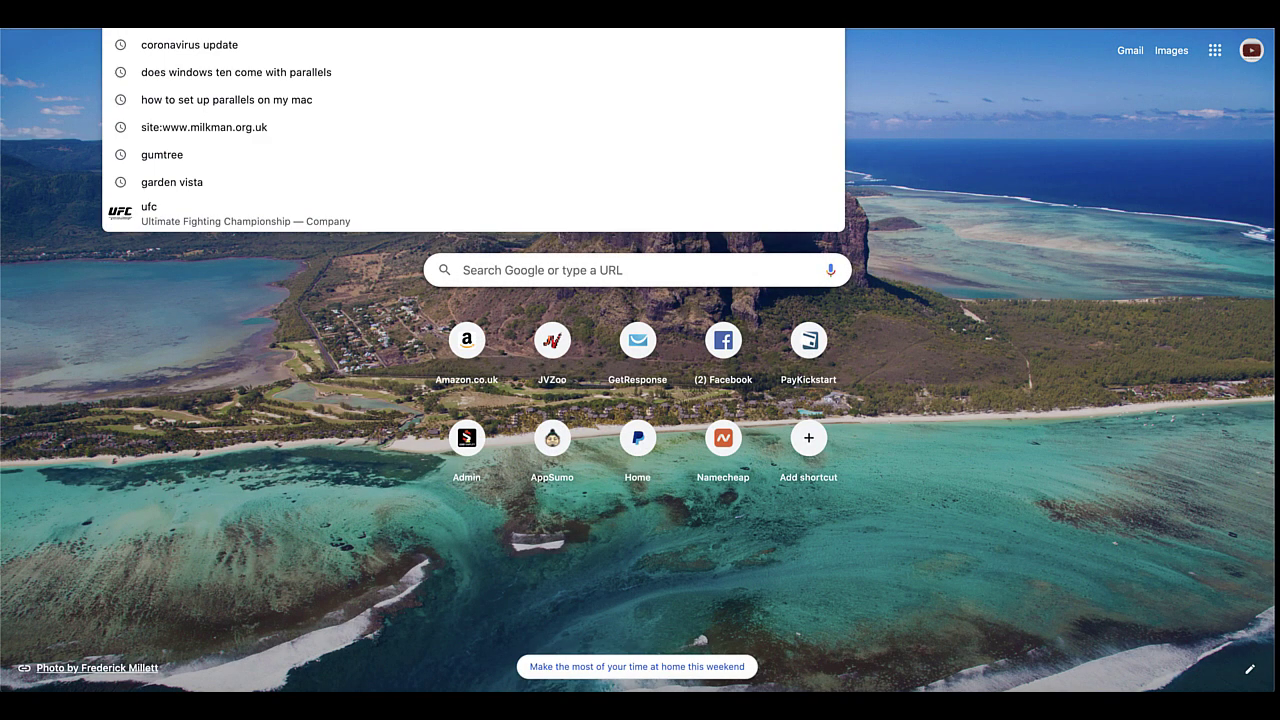
type("milkman")
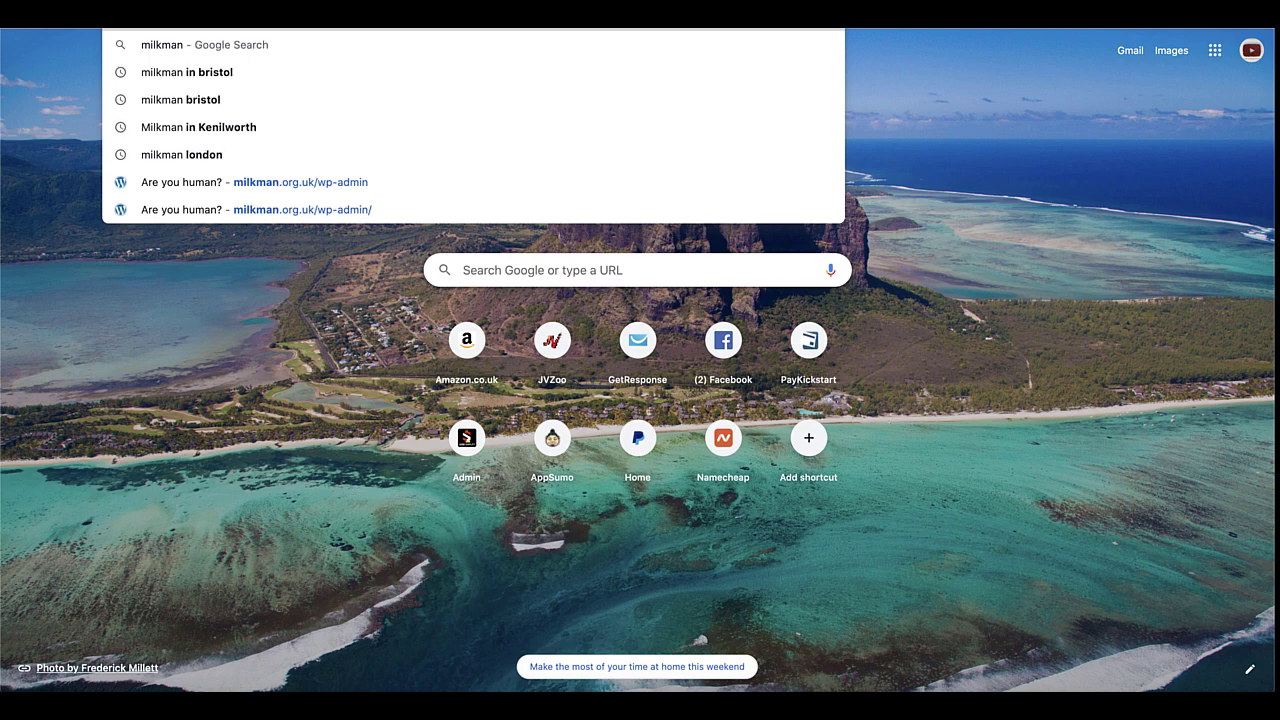
key("Return")
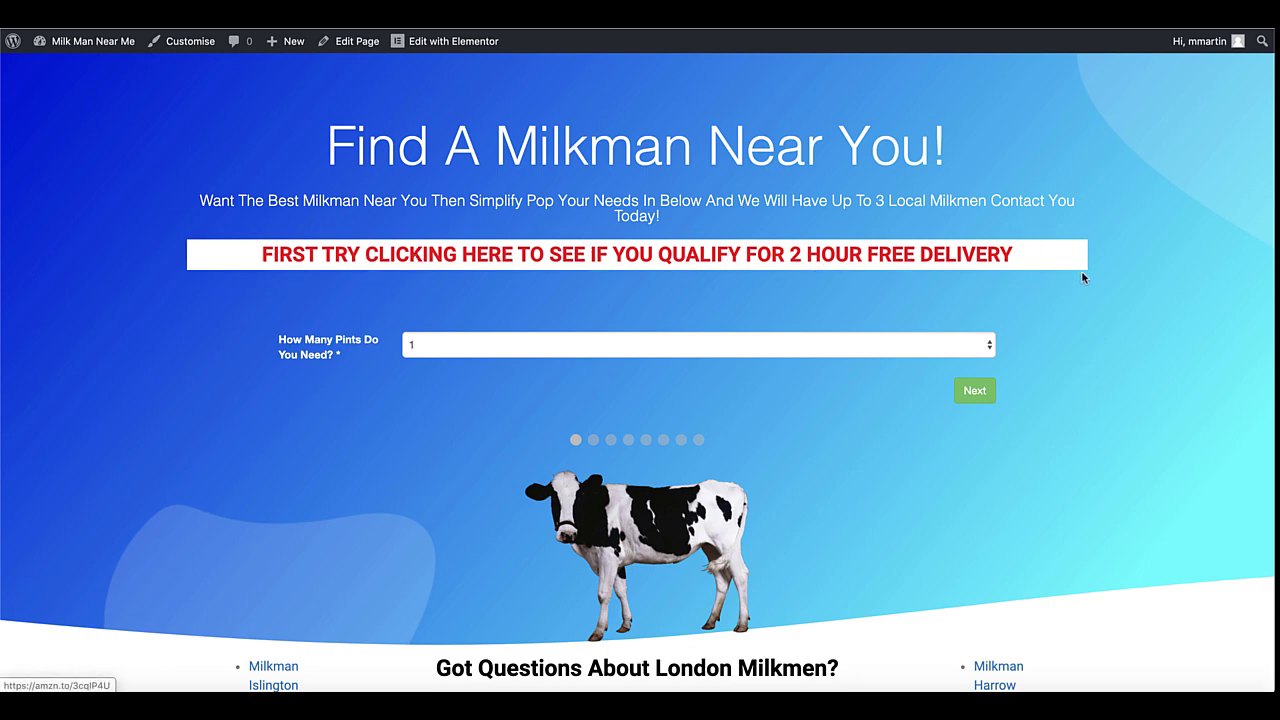
Follow the milkman free-delivery offer to Amazon's Prime milk results, then return to the Westham FAQs
left_click(910, 260)
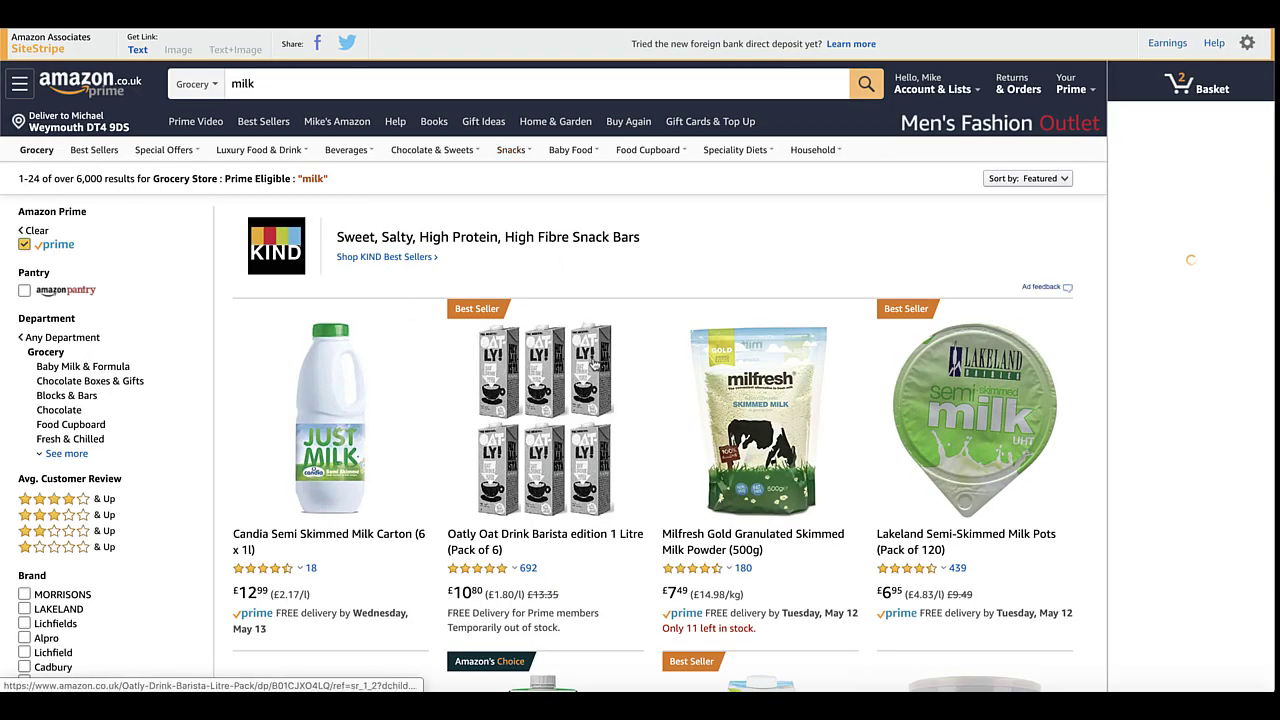
scroll(592, 365, "down", 20)
scroll(593, 360, "up", 20)
scroll(594, 364, "up", 5)
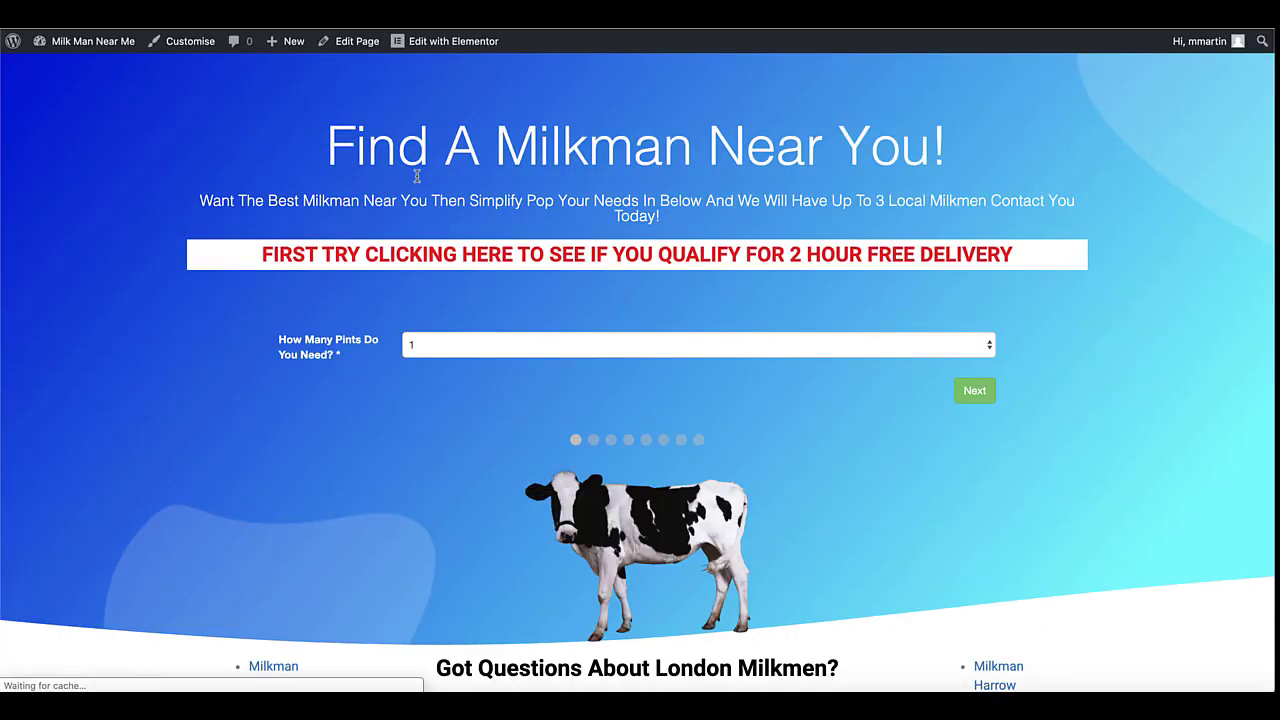
scroll(563, 290, "down", 15)
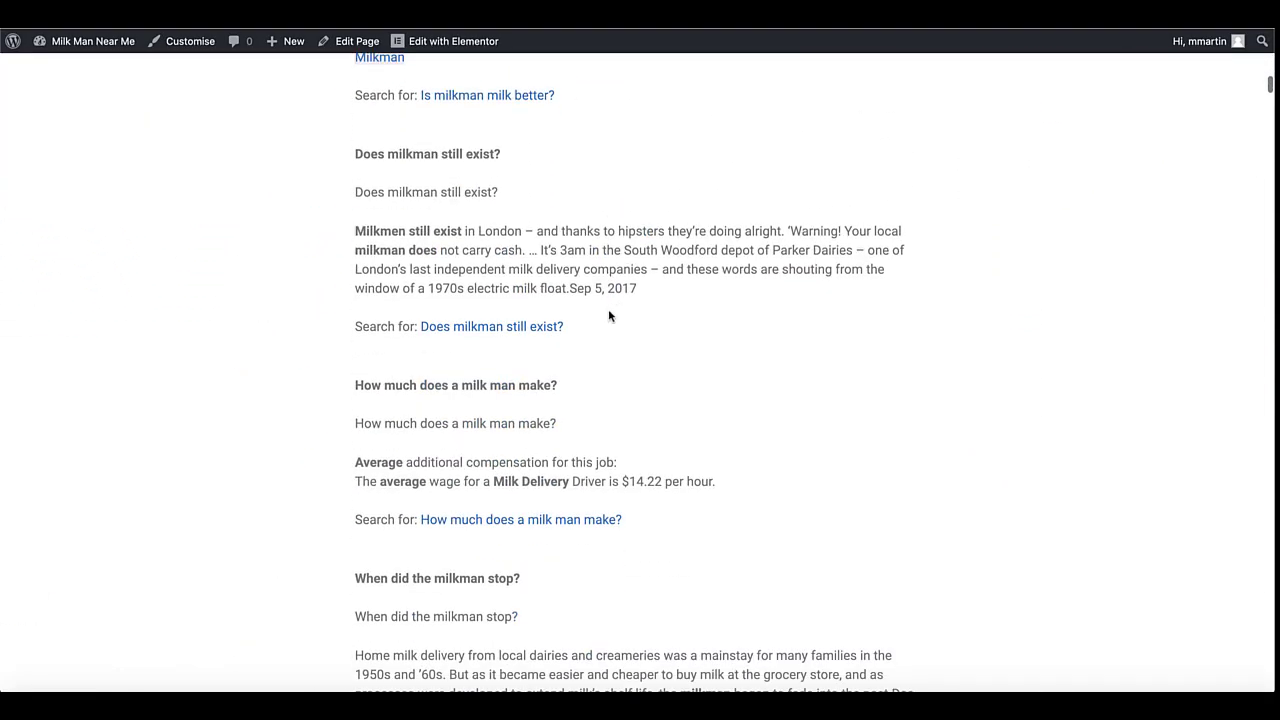
scroll(608, 314, "up", 20)
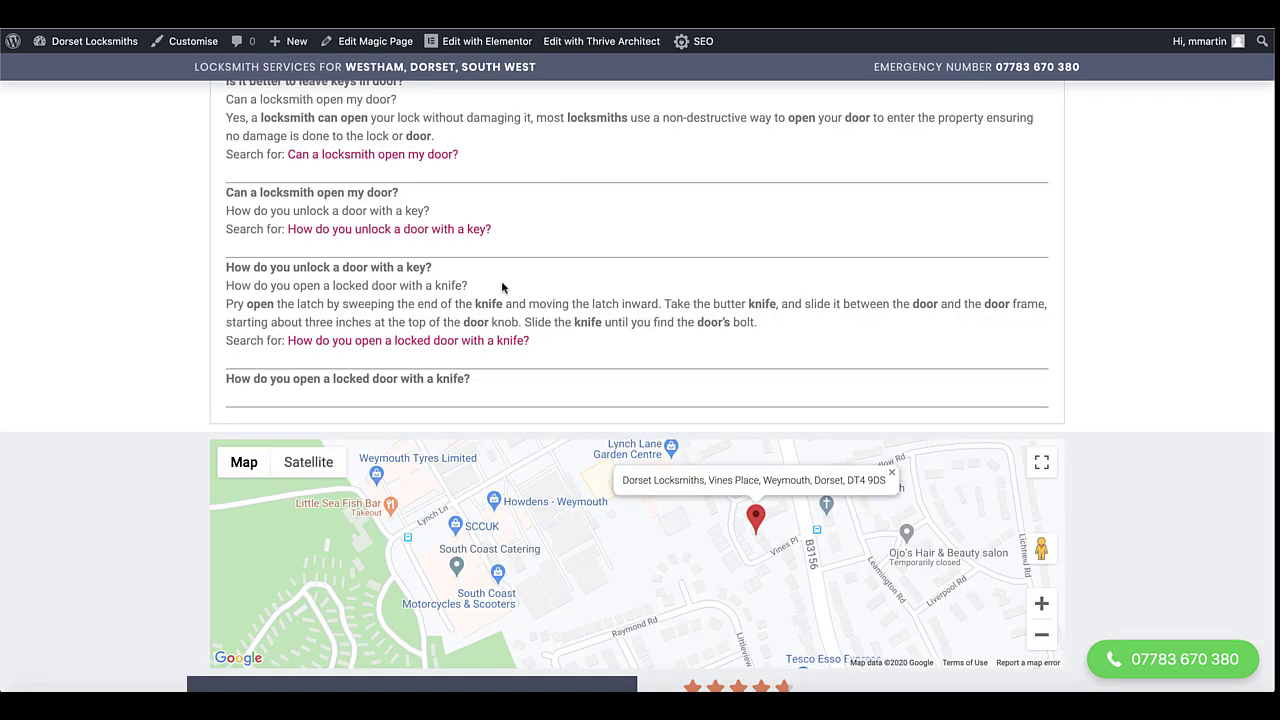
scroll(501, 280, "up", 10)
scroll(502, 287, "up", 15)
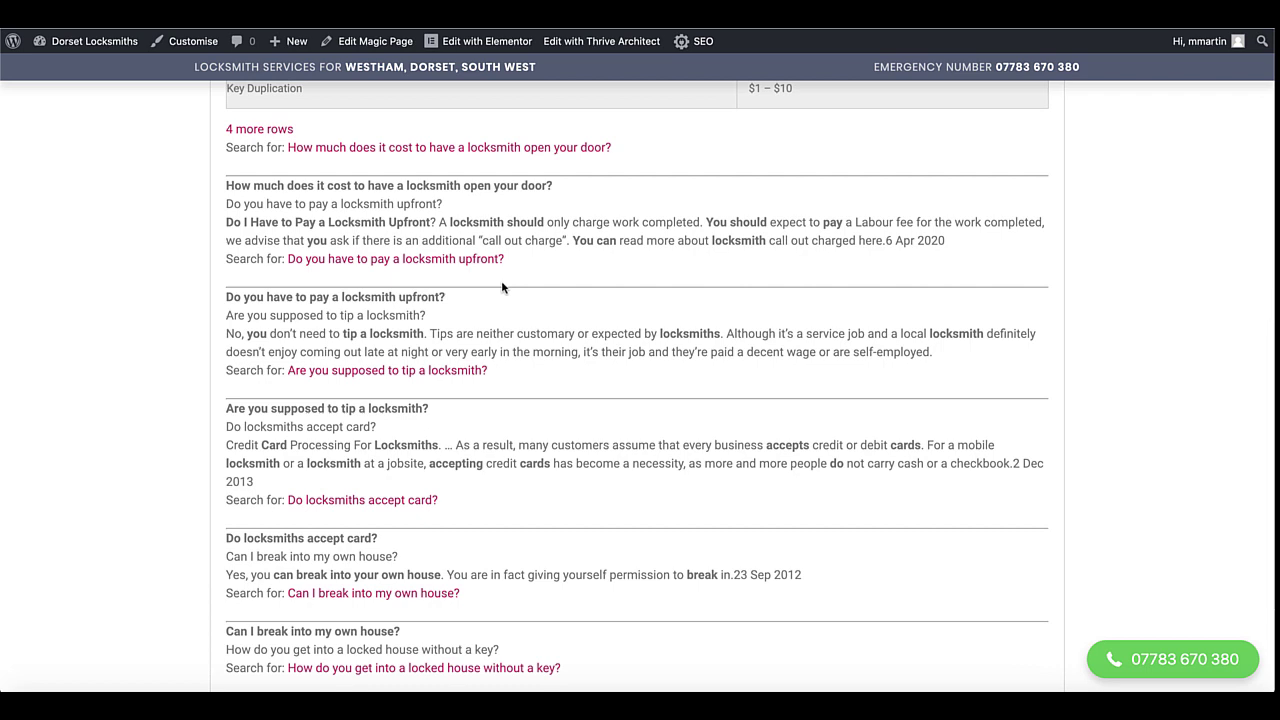